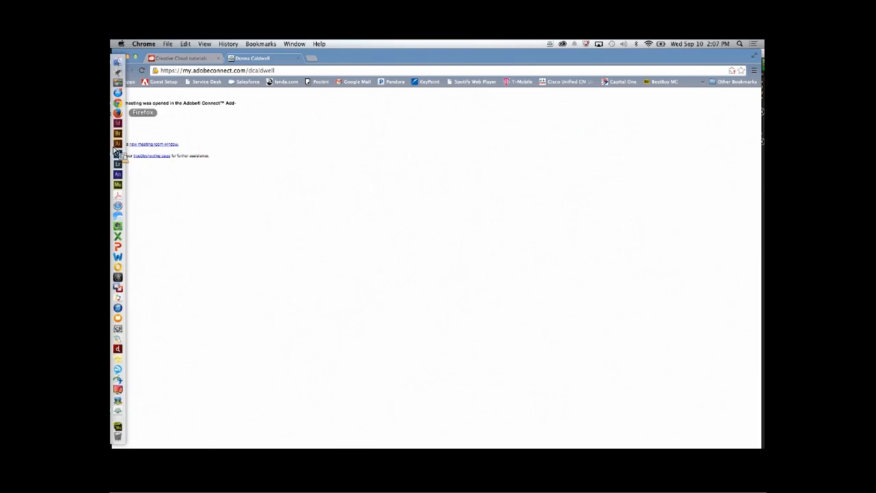
Switch to Photoshop and open the image FlowerShaky.jpg.
left_click(117, 164)
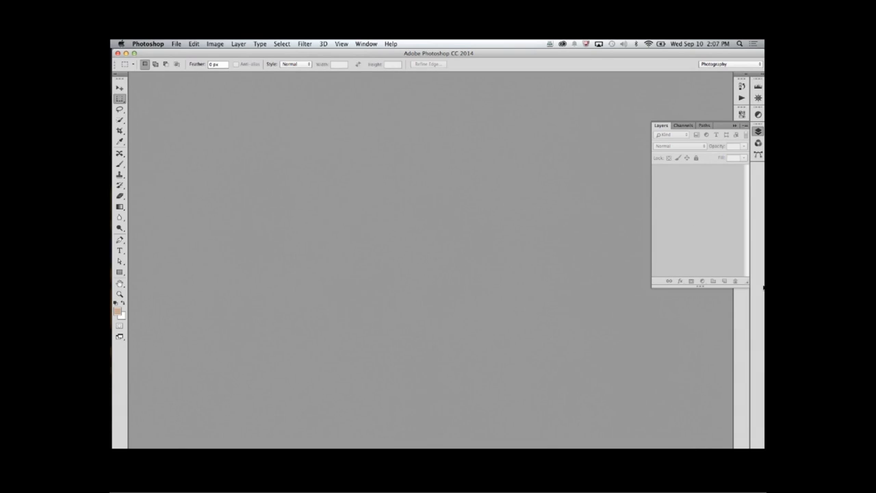
left_click_drag(763, 286, 113, 44)
left_click_drag(114, 43, 149, 48)
key("super+o")
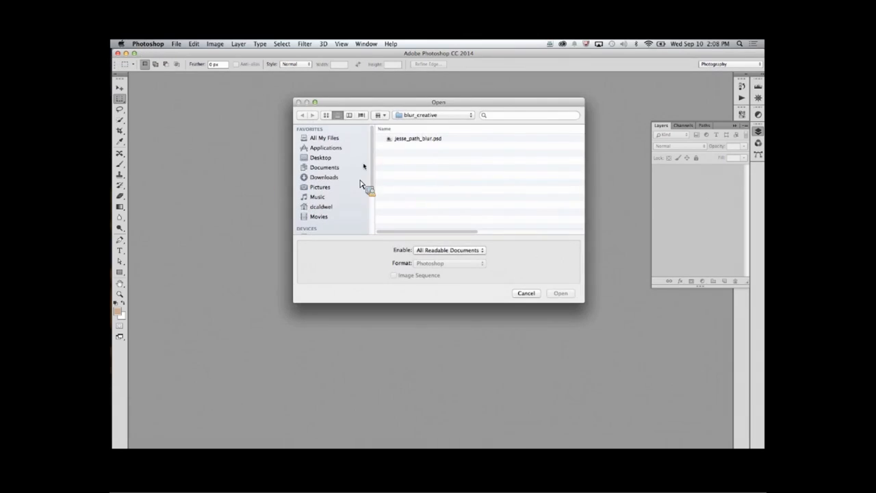
left_click_drag(354, 167, 415, 149)
double_click(413, 147)
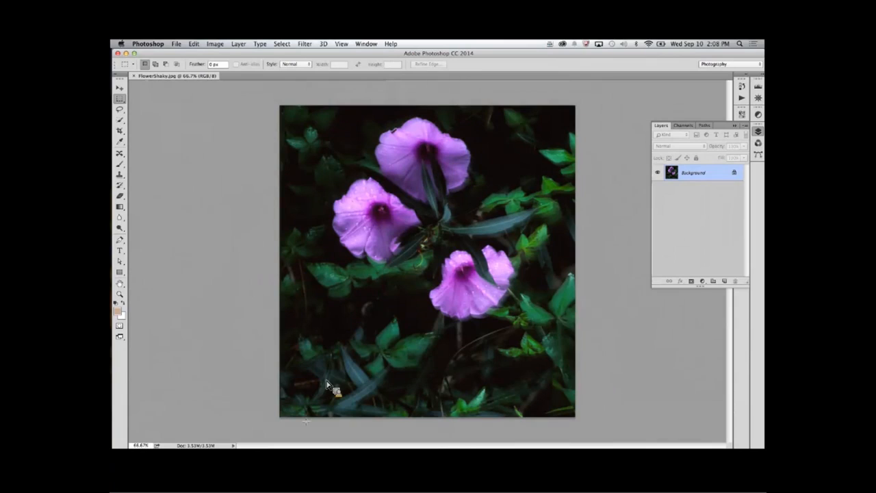
Apply the Shake Reduction filter to the flower photo with its automatic blur trace settings, checking the advanced blur estimation region.
left_click(304, 44)
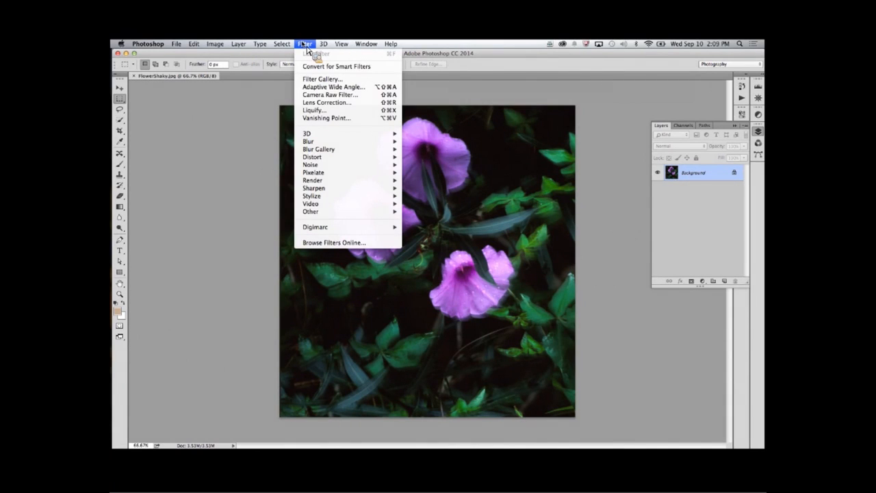
mouse_move(326, 191)
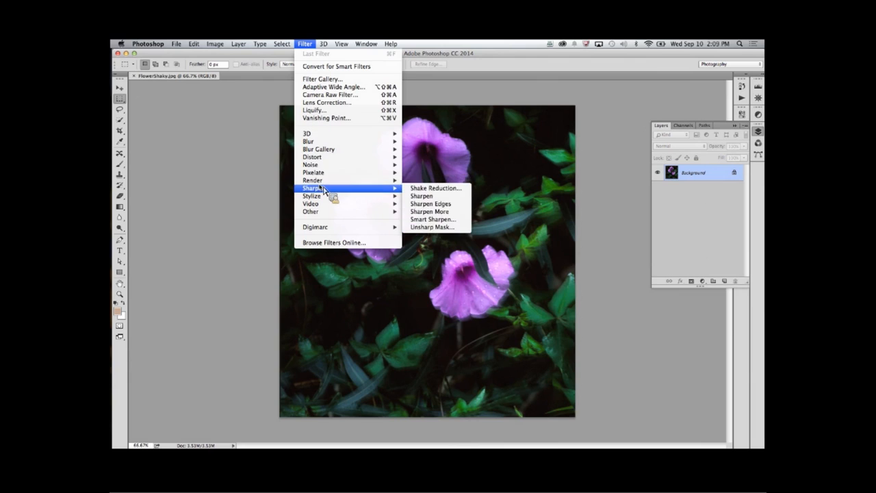
left_click(458, 191)
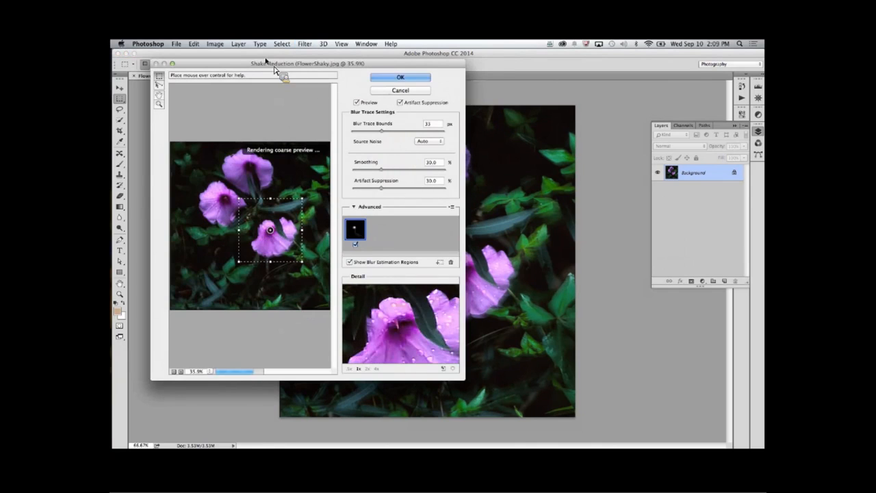
left_click_drag(262, 65, 317, 102)
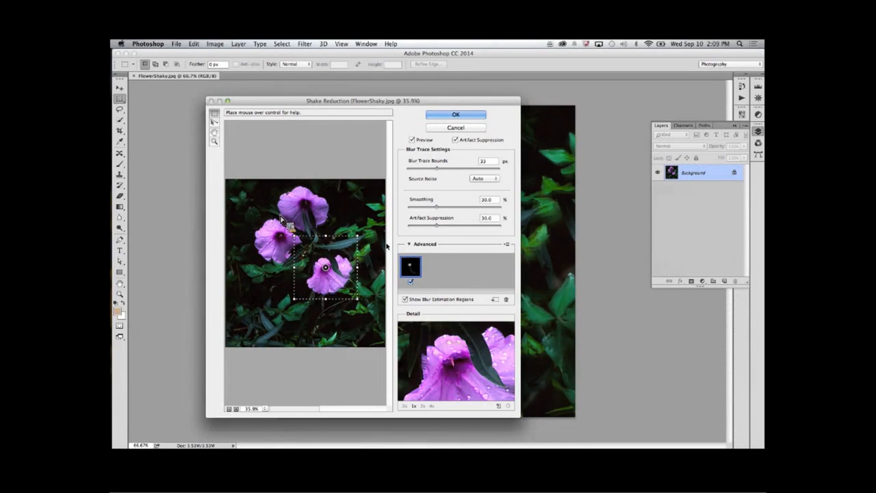
left_click(410, 245)
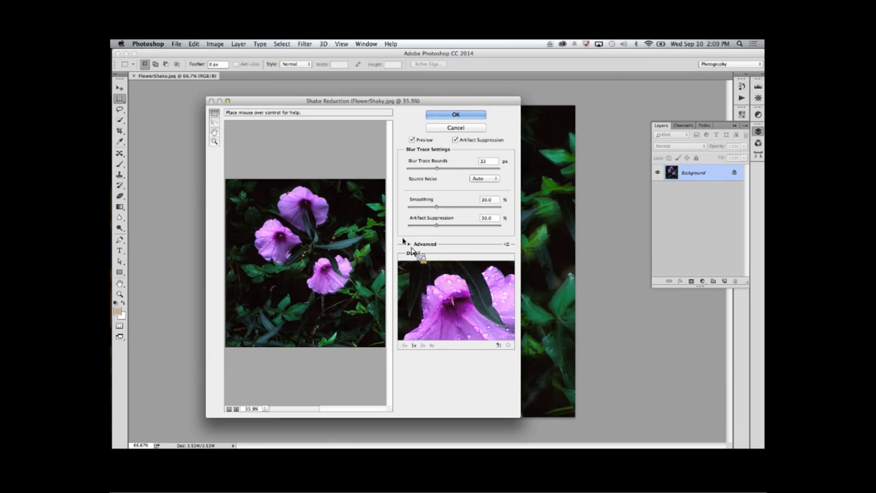
left_click(411, 246)
left_click(411, 246)
left_click(412, 246)
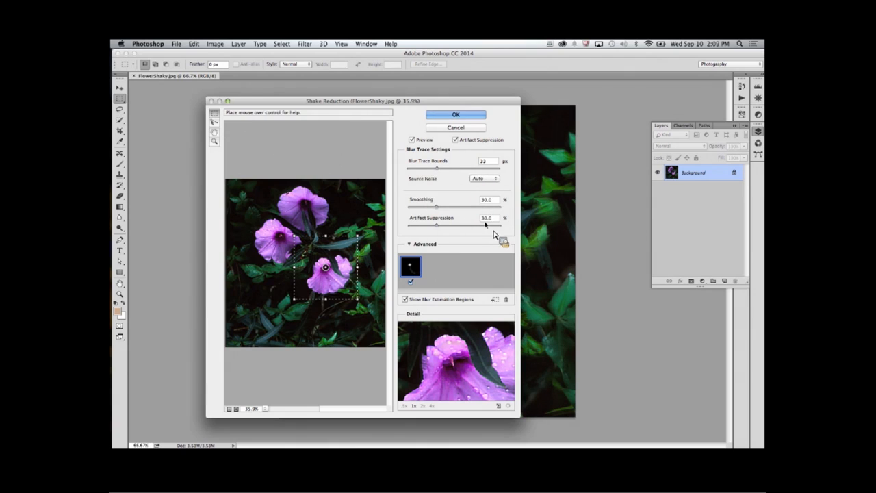
left_click(457, 116)
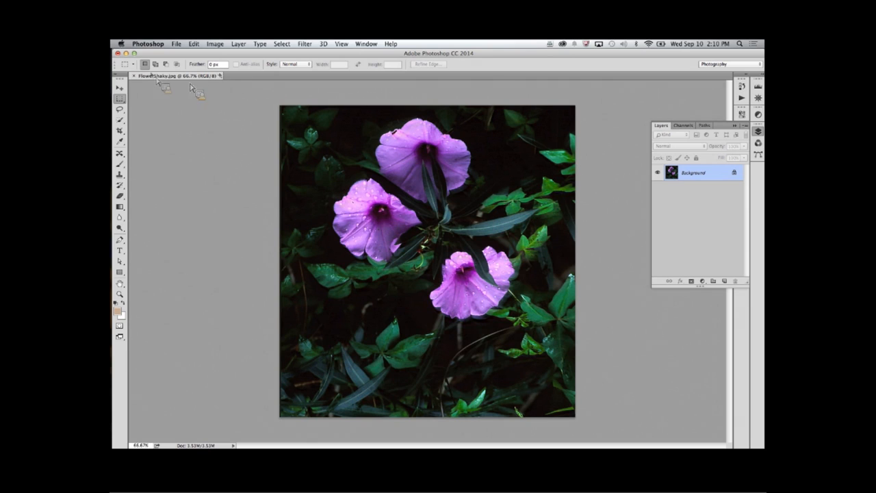
Close FlowerShaky.jpg without saving the changes.
left_click(135, 76)
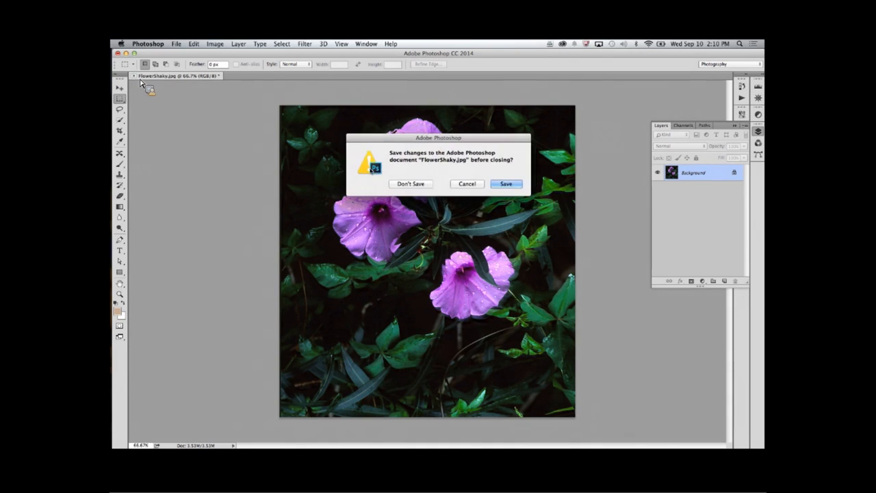
left_click(428, 184)
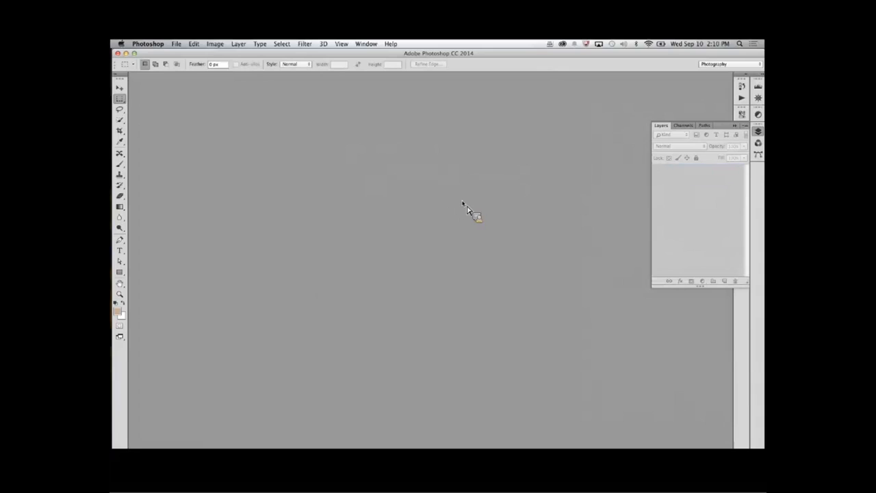
Open CASurfers_Orig.psd from the Content Aware folder inside the Photoshop folder and collapse the layers list.
key("super+o")
left_click(436, 115)
left_click(434, 123)
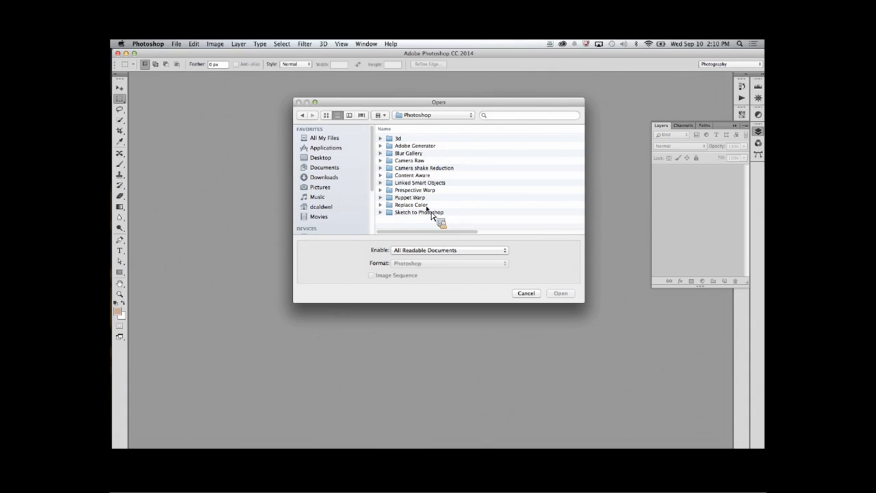
double_click(417, 175)
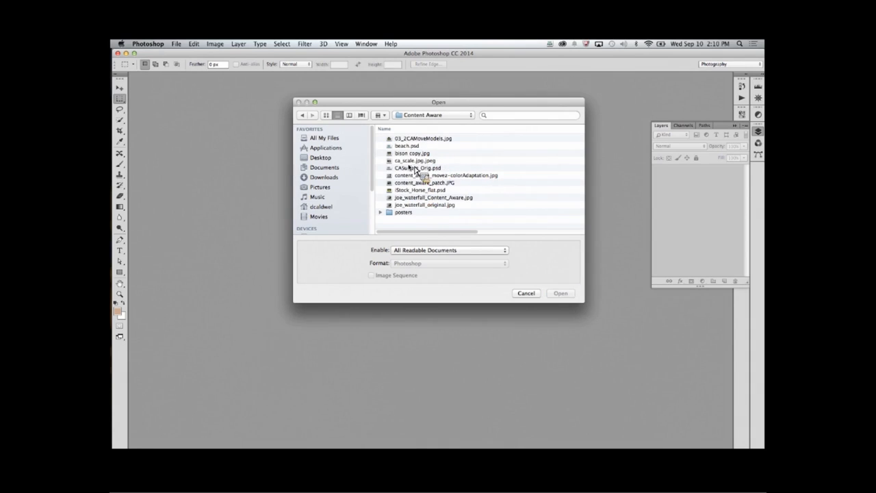
double_click(415, 168)
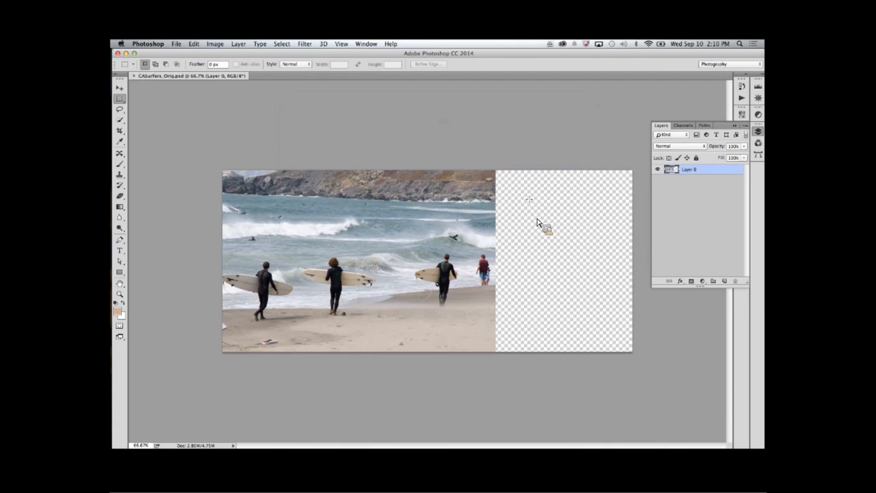
left_click(734, 126)
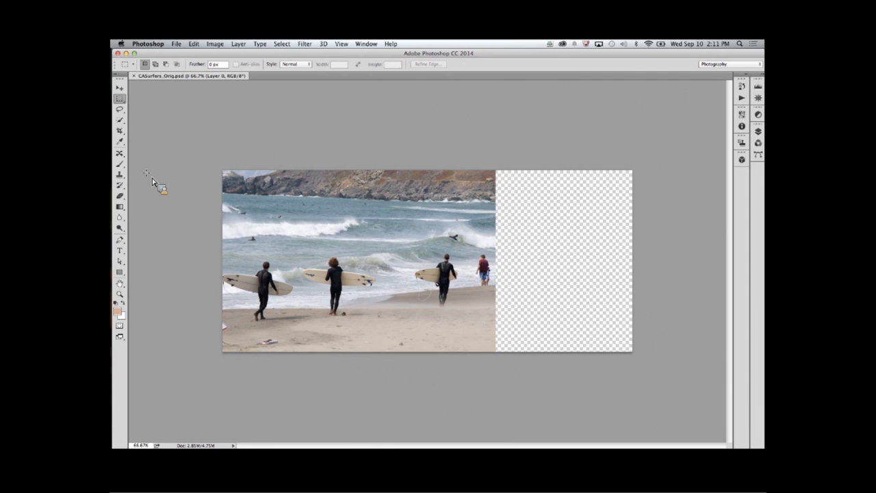
Marquee-select the beach photo, try stretching it over the transparent area to 1500 px wide with Free Transform, and discard the transformation.
left_click_drag(223, 169, 495, 361)
left_click(195, 44)
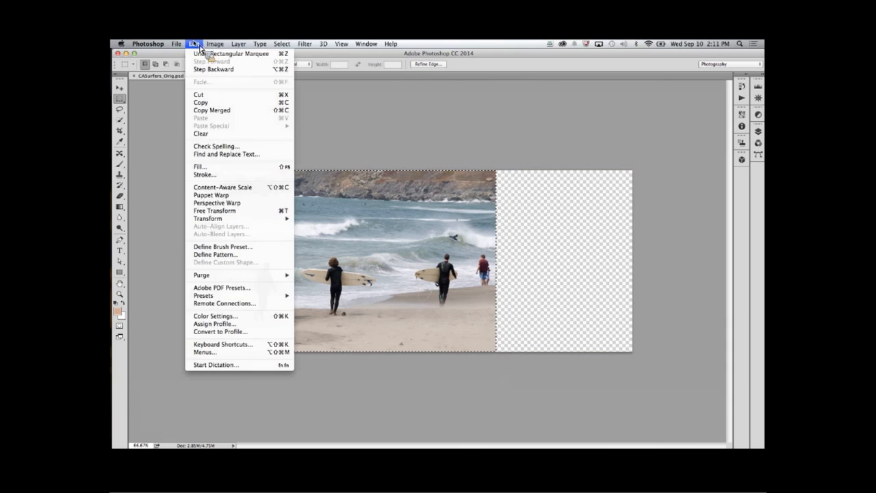
mouse_move(218, 221)
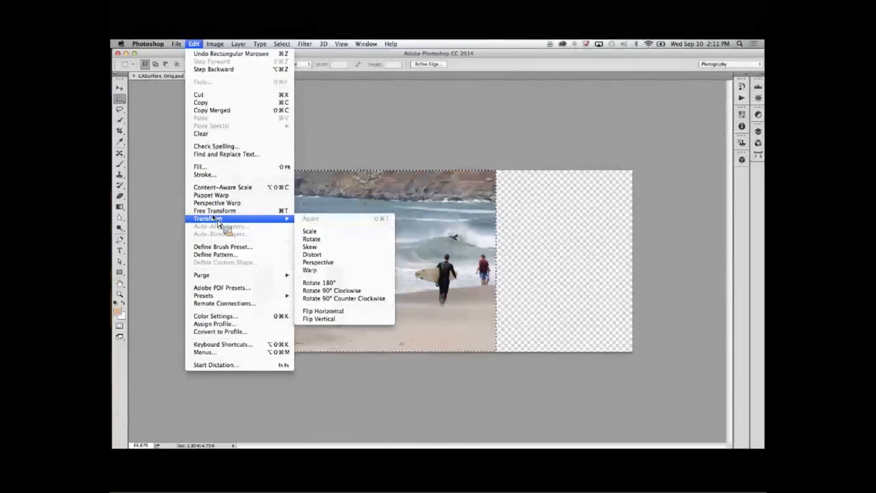
left_click(214, 211)
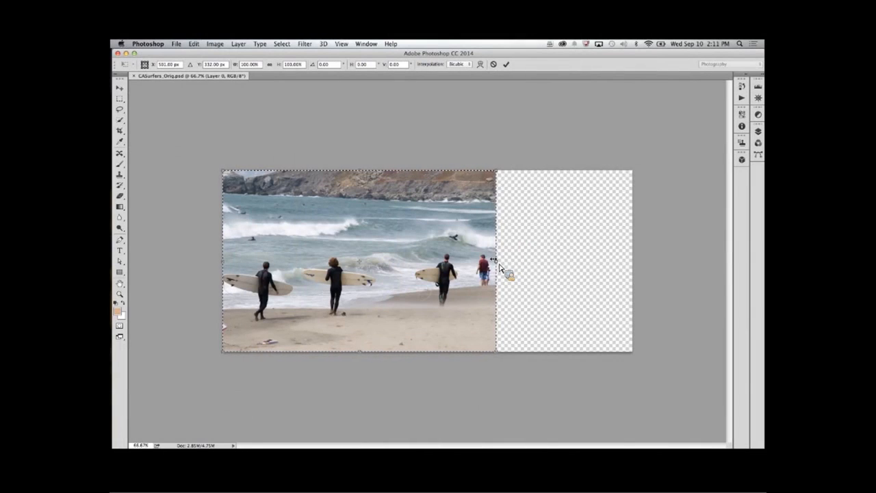
left_click_drag(500, 265, 636, 264)
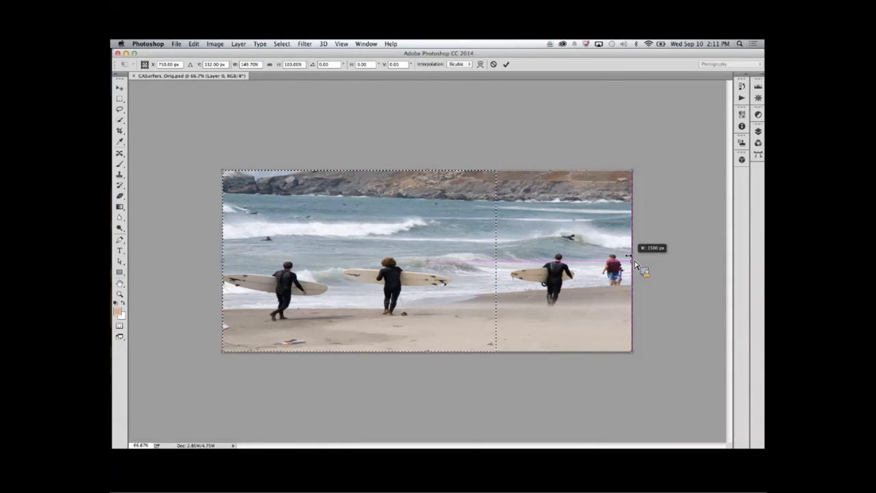
left_click_drag(635, 265, 520, 280)
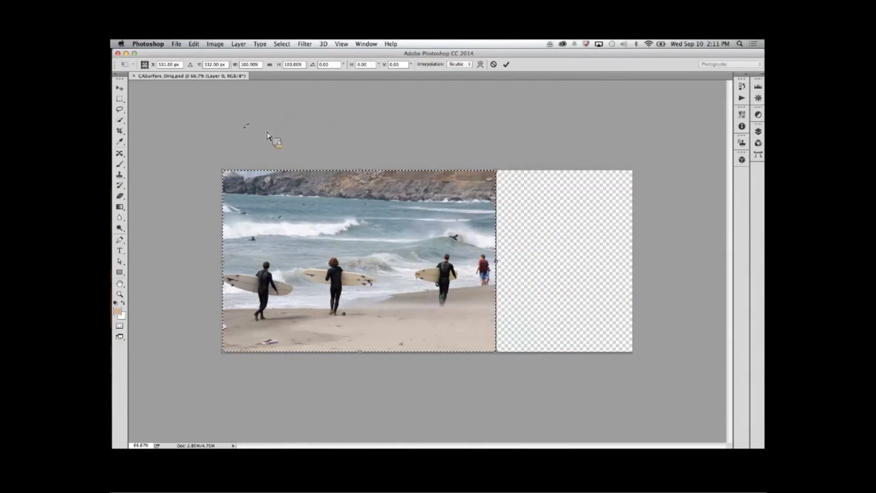
left_click(119, 99)
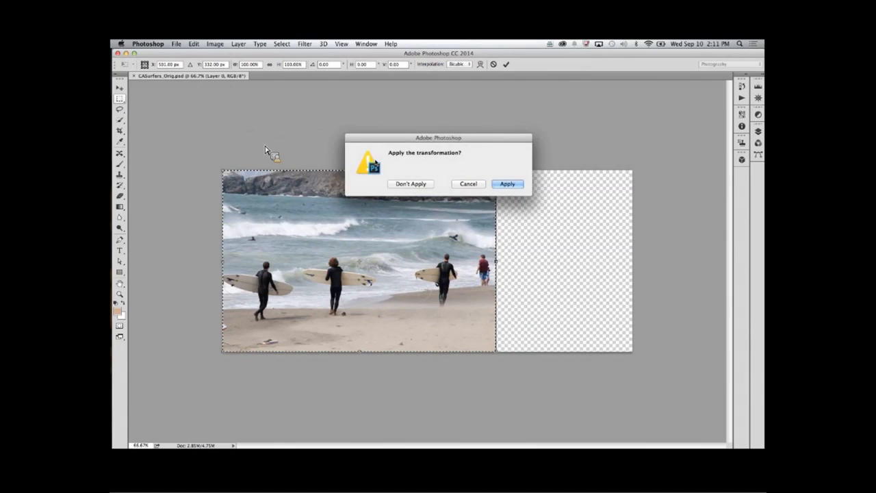
left_click(410, 183)
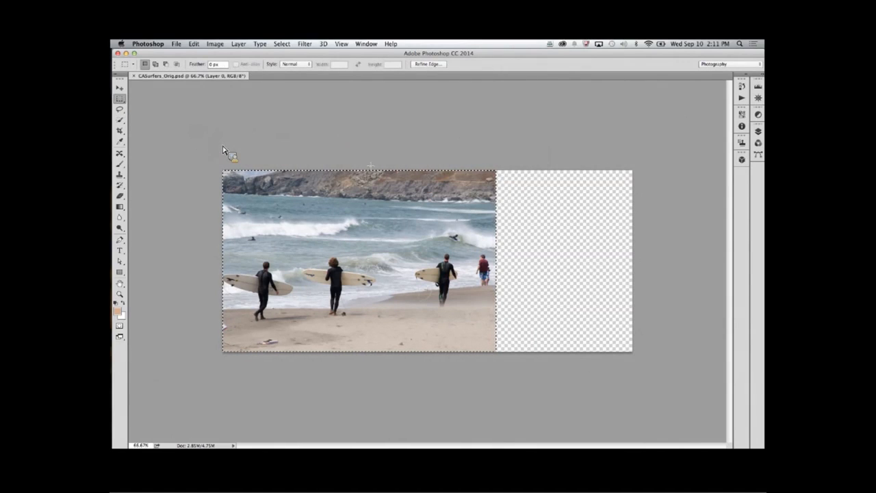
Try stretching the selected beach photo to 1500 px wide with Content-Aware Scale without protection, undo it and discard the transformation.
left_click(120, 88)
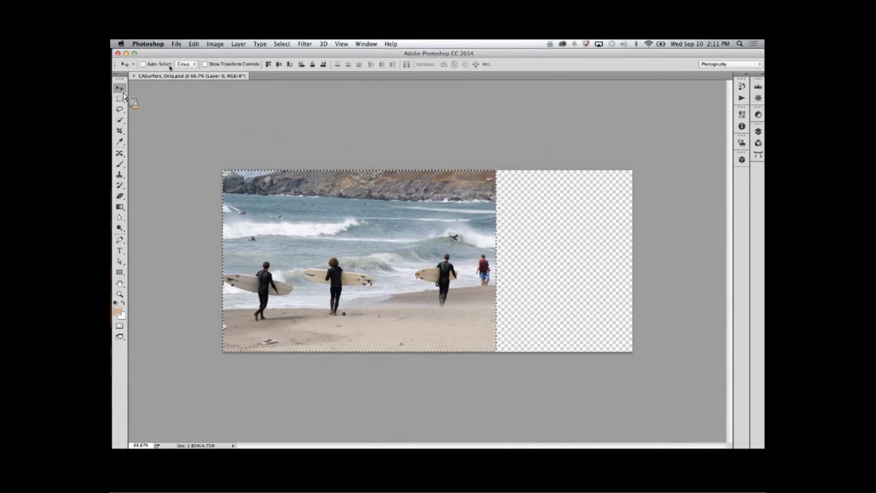
left_click(194, 44)
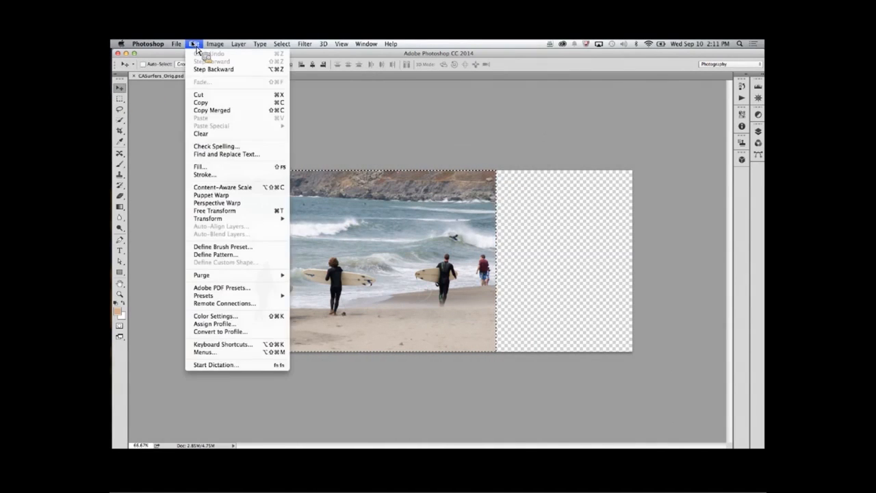
left_click(209, 191)
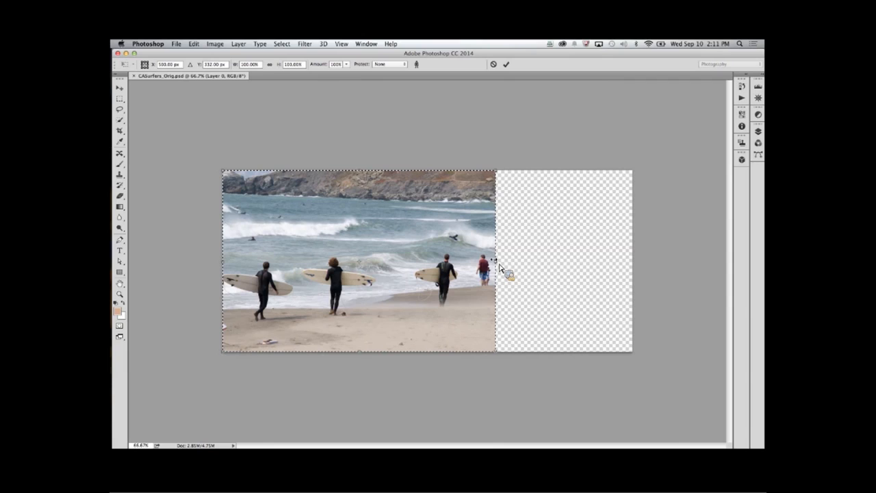
left_click_drag(499, 267, 635, 269)
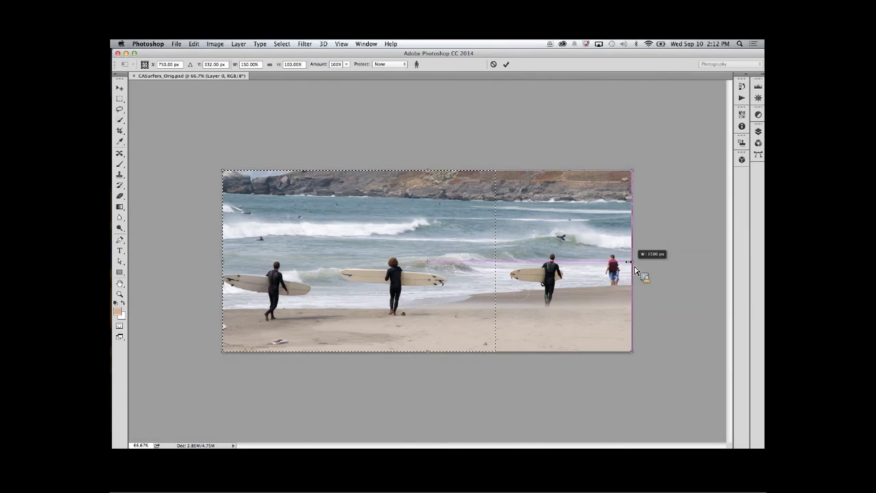
left_click_drag(635, 271, 637, 273)
key("ctrl+z")
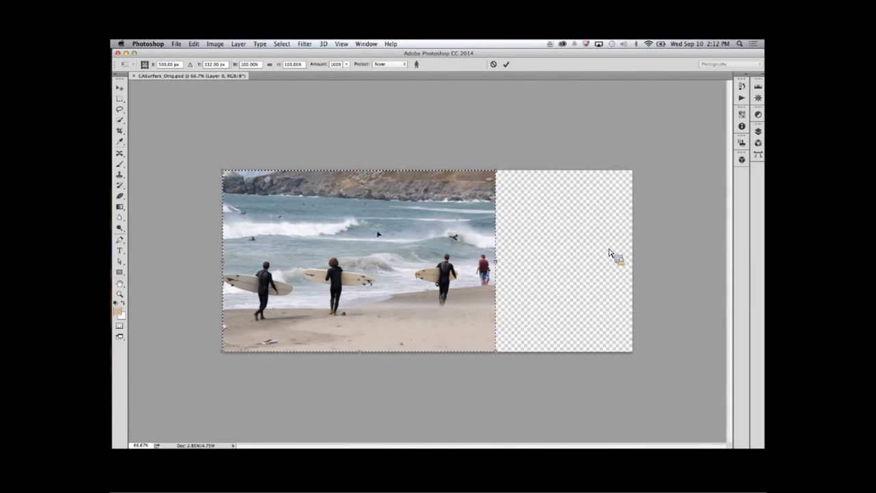
left_click(119, 110)
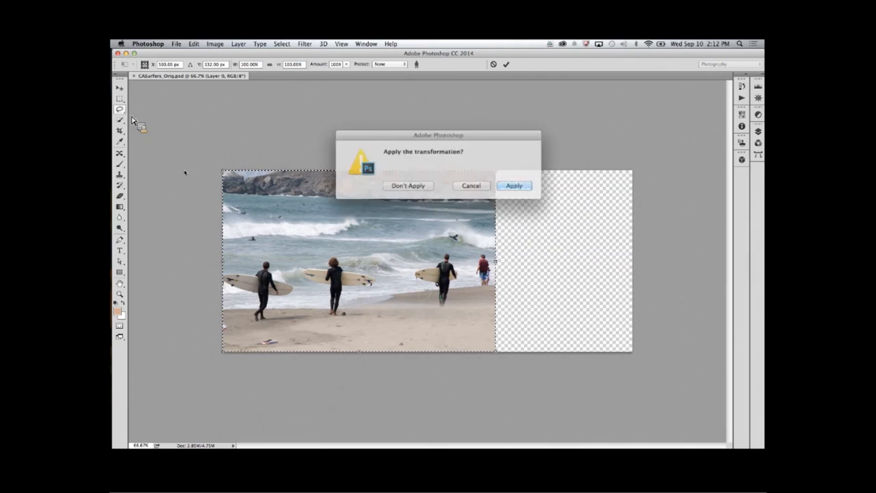
left_click(426, 186)
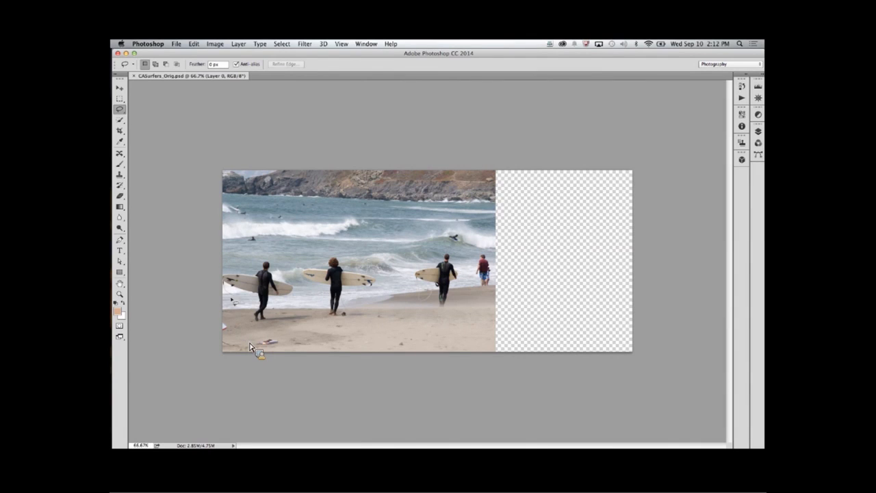
Select the three surfers and their surfboards with the Quick Selection tool, subtracting the excess water beside the middle surfer's board.
left_click(120, 121)
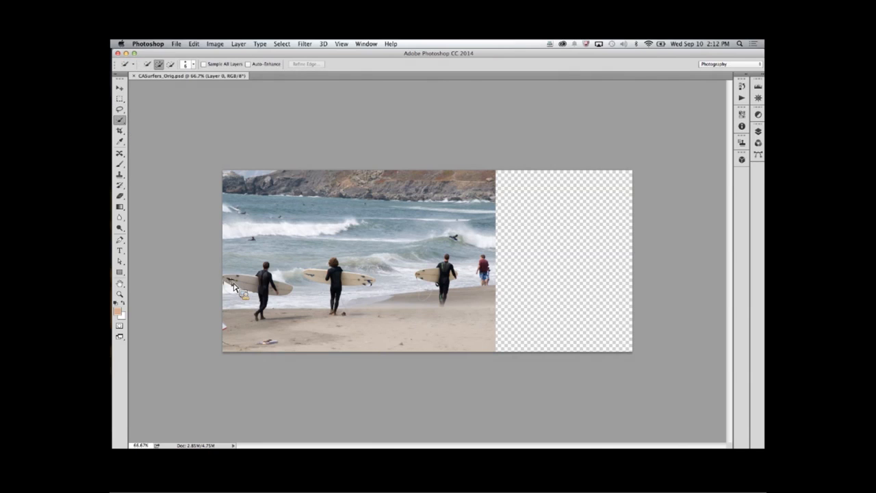
mouse_move(230, 282)
left_mouse_down()
mouse_move(248, 290)
mouse_move(273, 275)
mouse_move(286, 294)
left_mouse_up()
mouse_move(329, 269)
left_mouse_down()
mouse_move(344, 279)
mouse_move(322, 280)
mouse_move(374, 281)
left_mouse_up()
left_click_drag(353, 278, 364, 278)
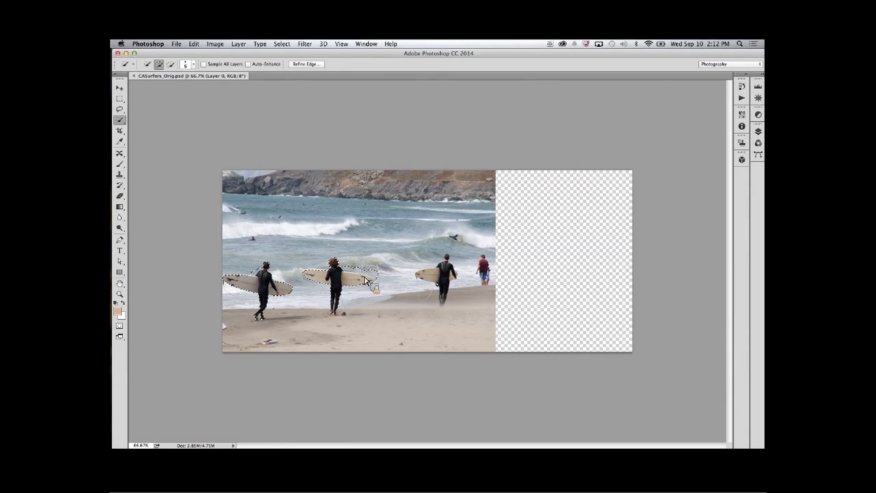
key("alt")
left_click_drag(369, 274, 363, 272)
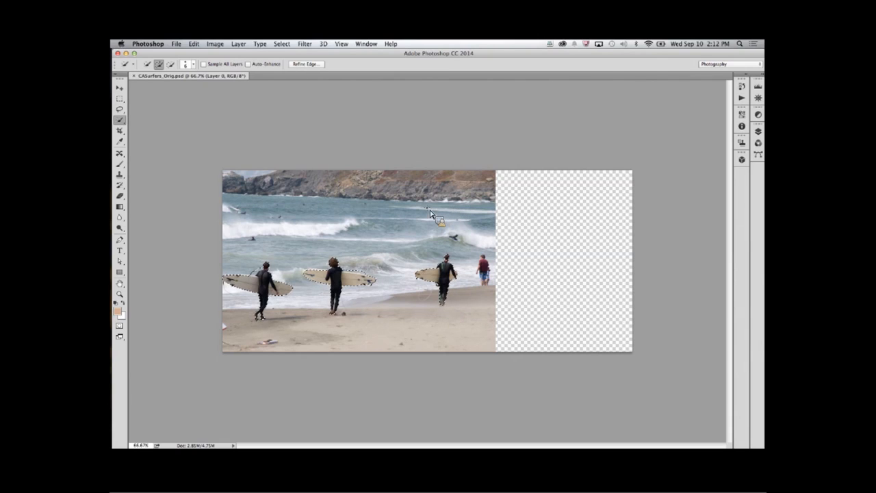
Save the selection of the three surfers and their boards as a new channel named Surfers.
left_click(282, 44)
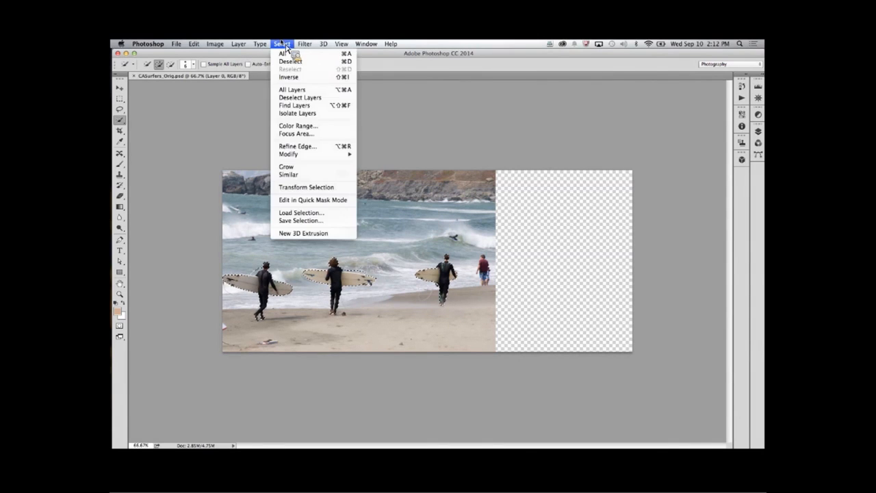
left_click(325, 221)
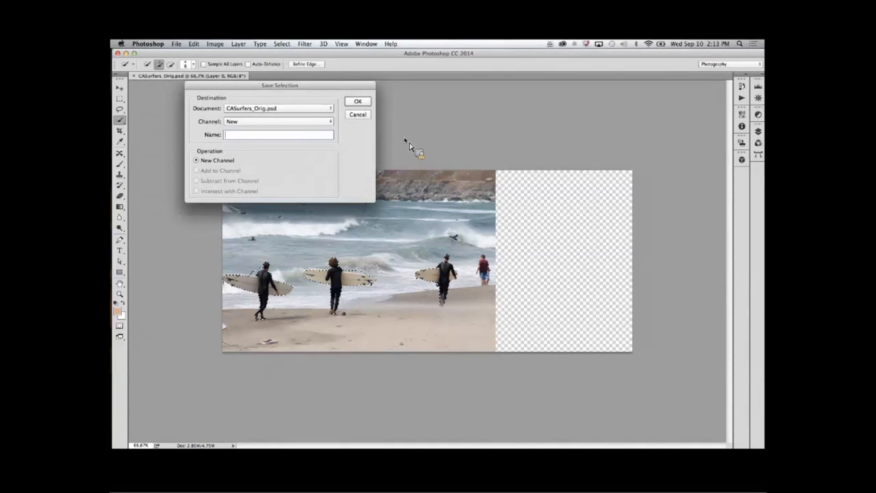
type("Surfers")
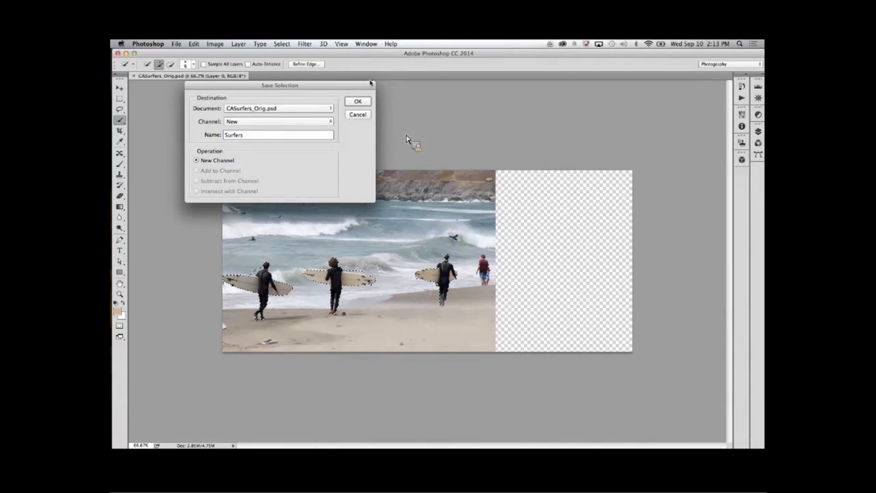
left_click(358, 100)
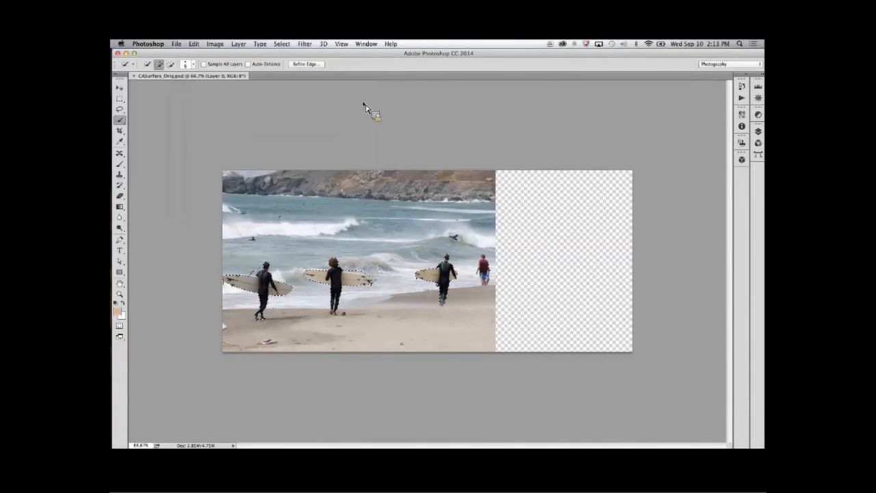
Clear the surfer selection and marquee-select the whole beach photo up to the transparent area.
mouse_move(200, 133)
left_mouse_down()
mouse_move(405, 344)
mouse_move(477, 384)
left_mouse_up()
key("super+d")
left_click(120, 98)
left_click_drag(202, 143, 504, 408)
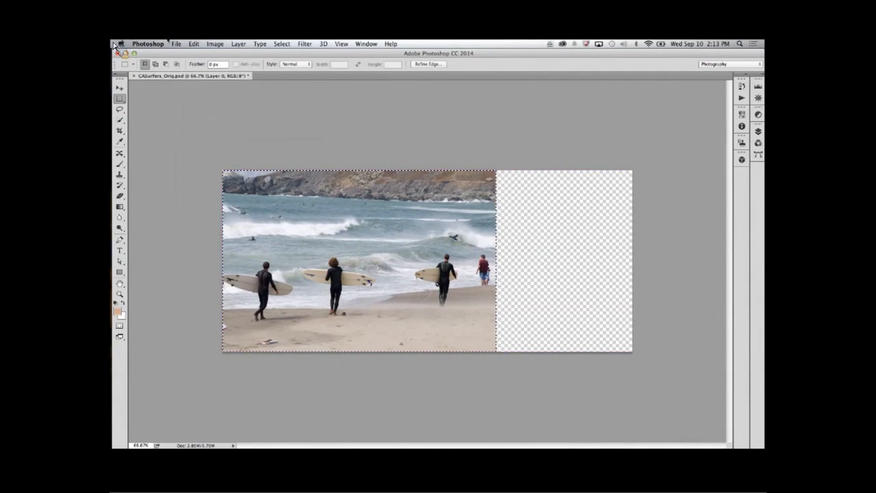
Stretch the beach photo across the transparent area with Content-Aware Scale, protecting the Surfers channel, and deselect.
left_click(194, 44)
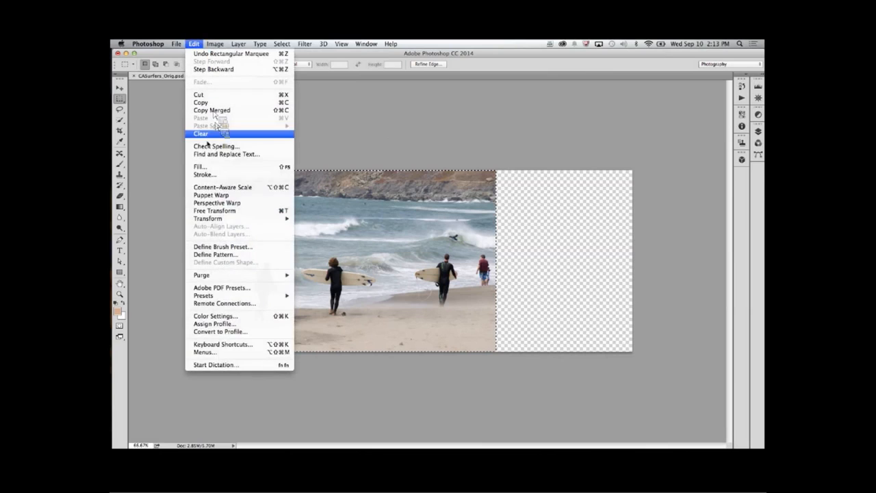
left_click(212, 189)
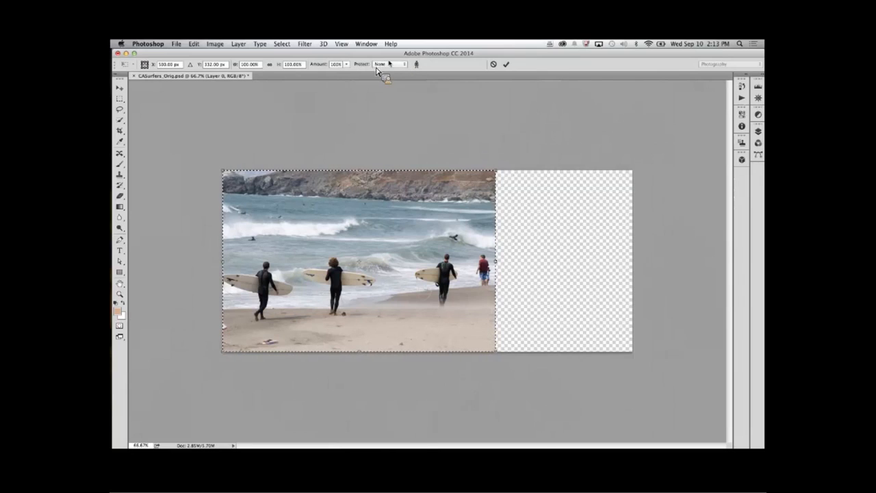
left_click(386, 65)
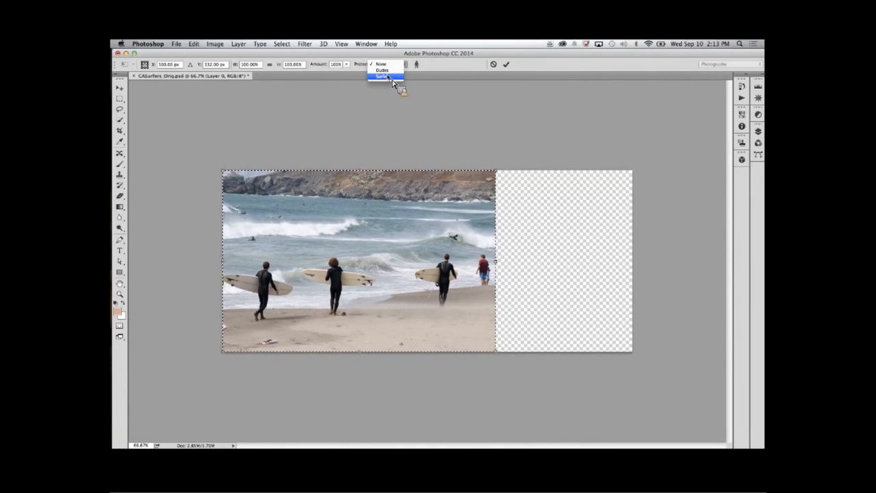
left_click(387, 77)
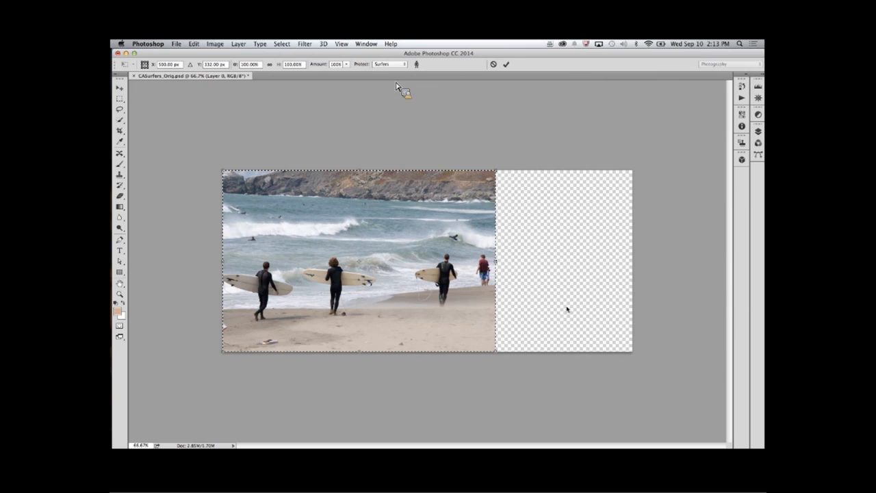
left_click_drag(500, 267, 637, 269)
key("Return")
left_click(673, 361)
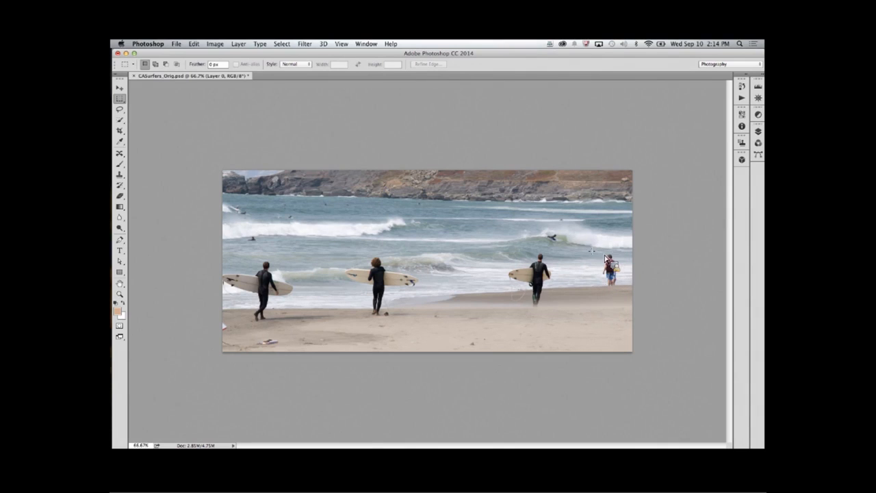
Draw a loose Lasso selection around the walker in the red shirt at the water's edge.
left_click_drag(601, 255, 615, 292)
left_click(120, 109)
key("super+d")
mouse_move(618, 260)
left_mouse_down()
mouse_move(596, 269)
mouse_move(620, 301)
mouse_move(628, 286)
mouse_move(622, 263)
mouse_move(600, 260)
left_mouse_up()
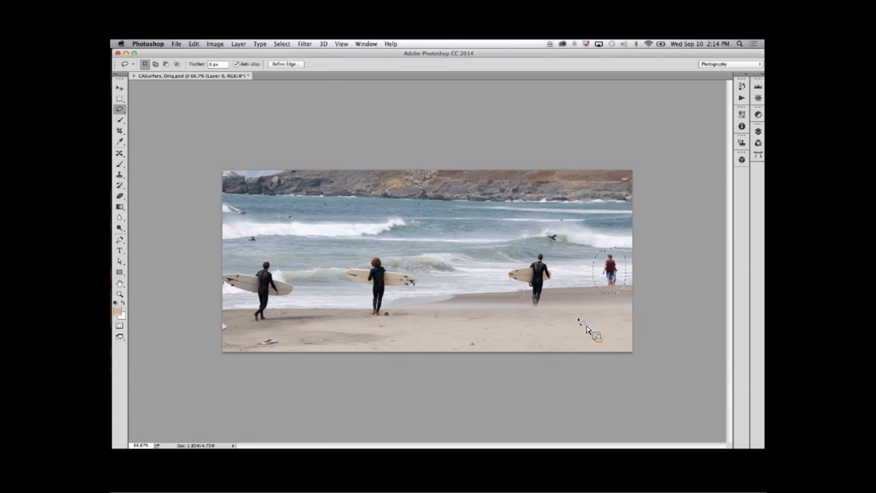
Remove the selected walker with a Content-Aware fill and clear the selection.
left_click(195, 46)
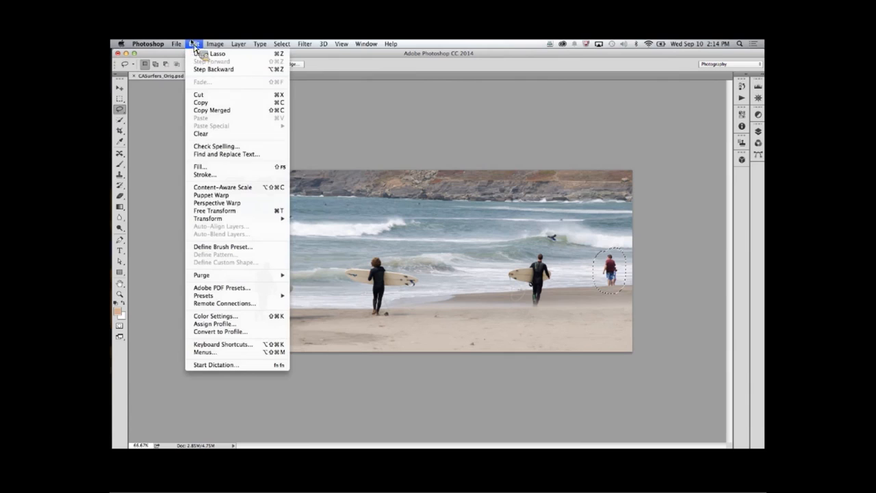
left_click(199, 166)
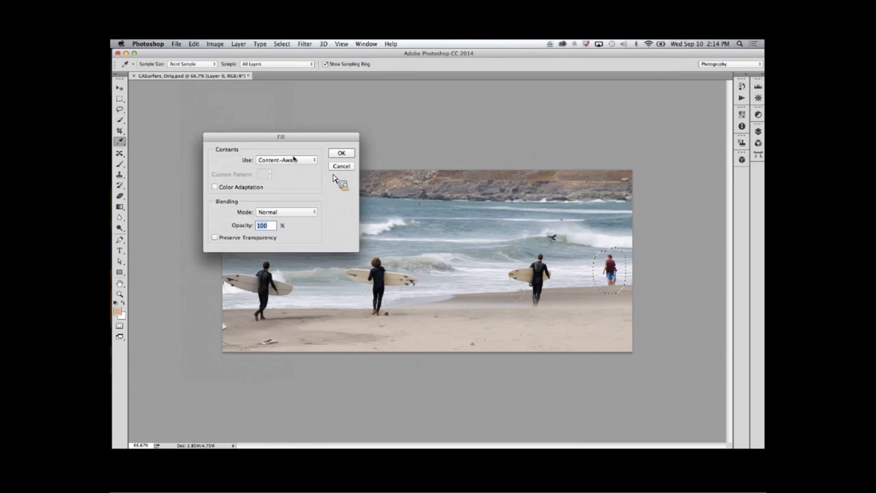
left_click(282, 161)
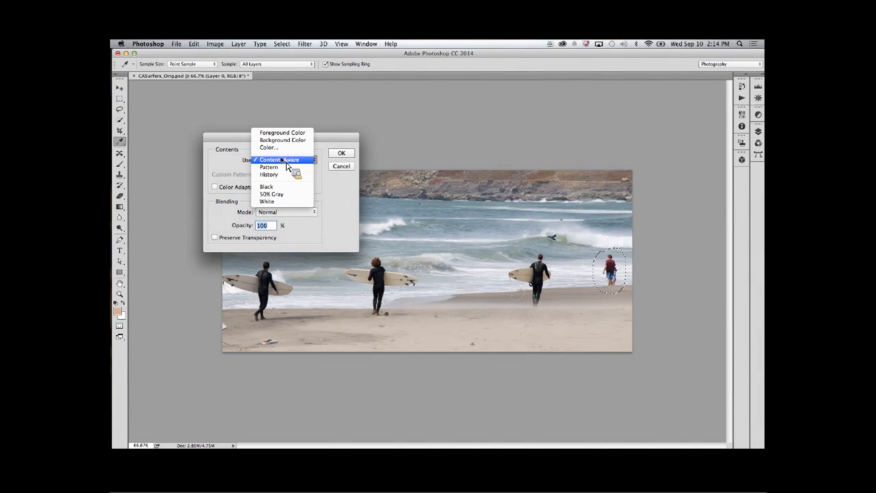
left_click(286, 161)
left_click(342, 153)
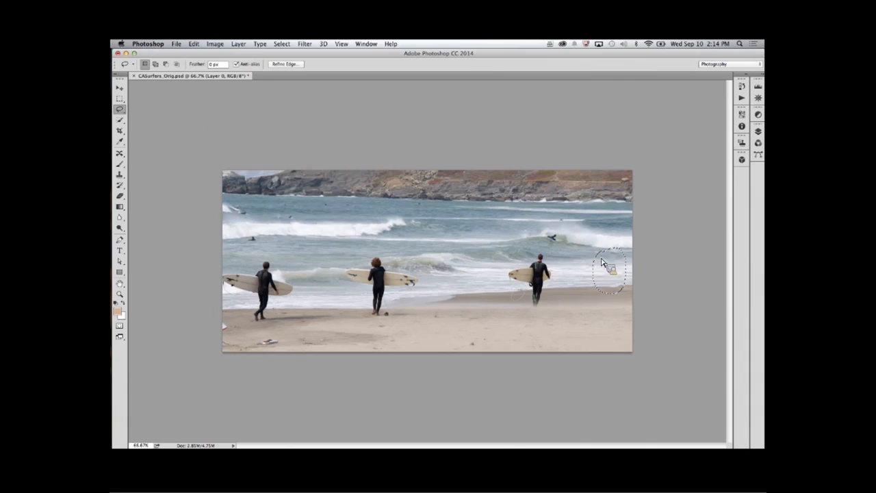
key("super+d")
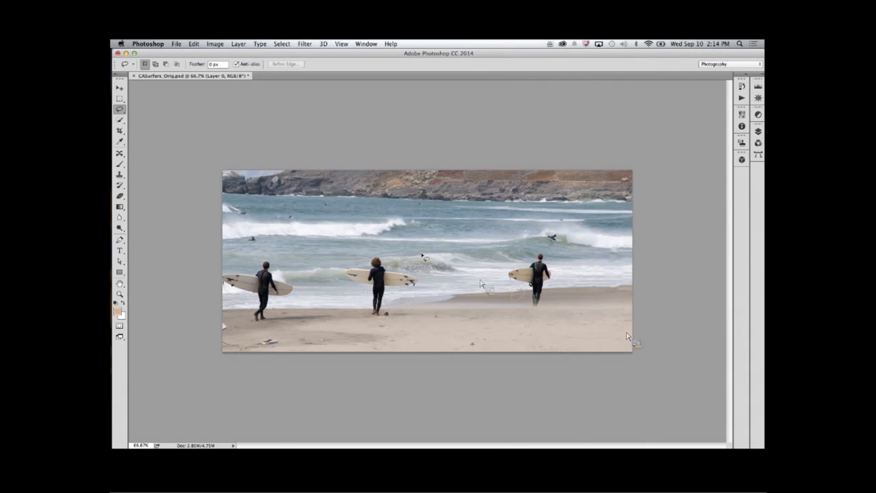
Lasso the two small dark specks in the water below the cliffs, remove each with a Content-Aware fill, and deselect.
mouse_move(329, 206)
left_mouse_down()
mouse_move(318, 202)
mouse_move(329, 206)
left_mouse_up()
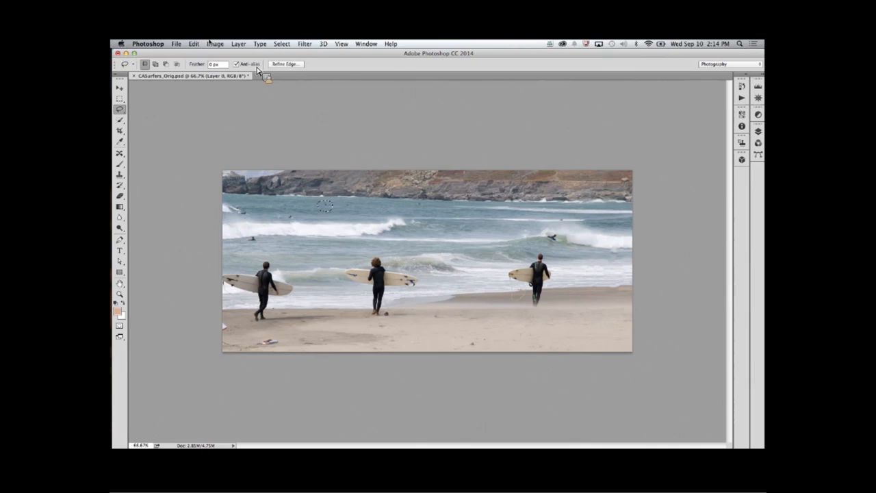
left_click(194, 44)
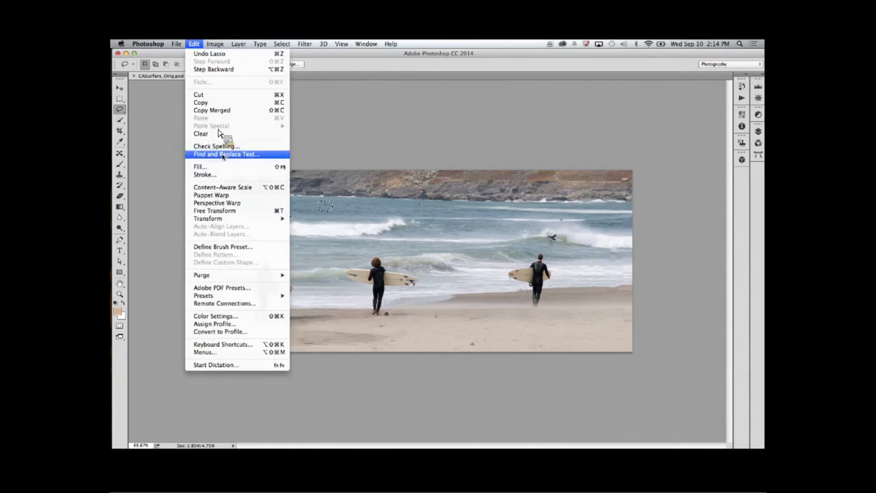
left_click(200, 166)
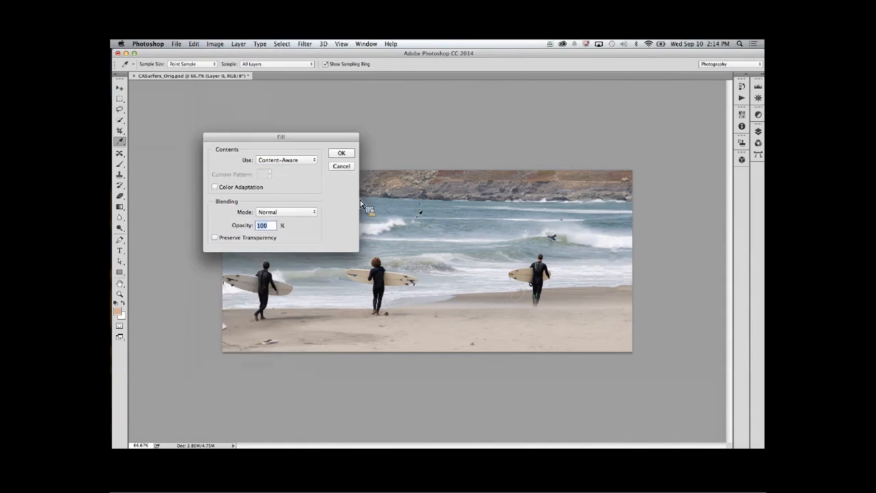
left_click(341, 152)
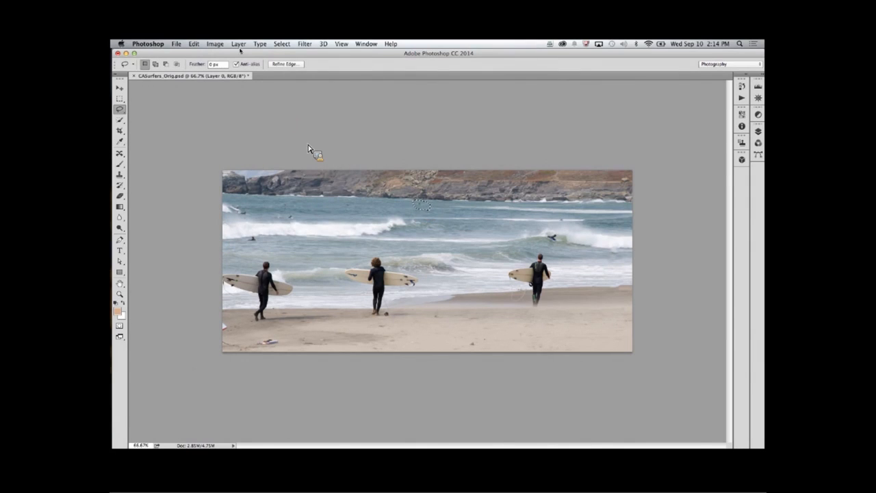
left_click(194, 44)
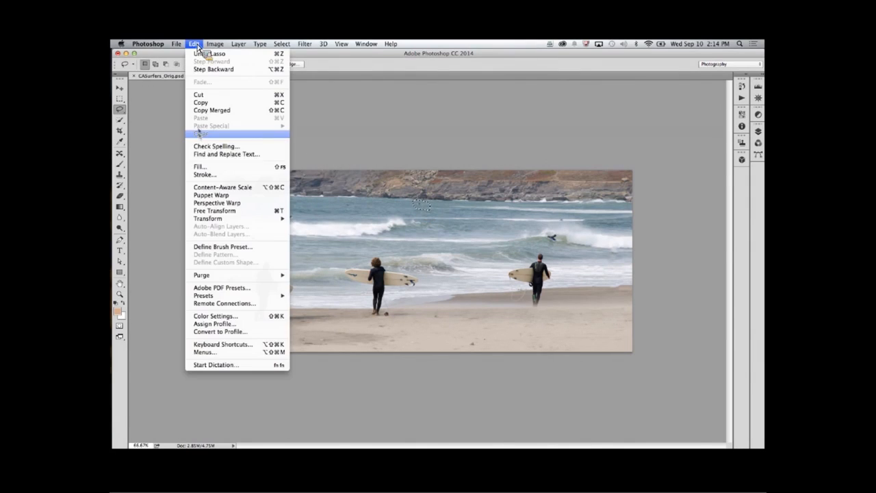
left_click(200, 166)
left_click(341, 152)
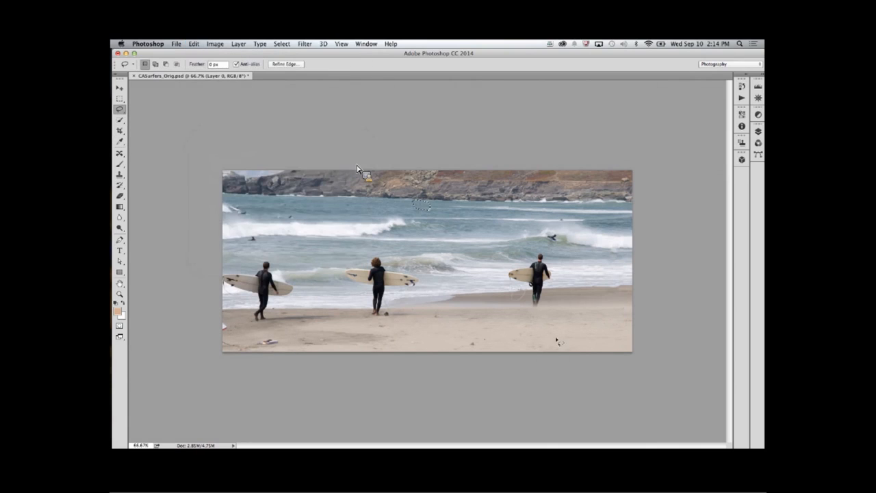
key("super+d")
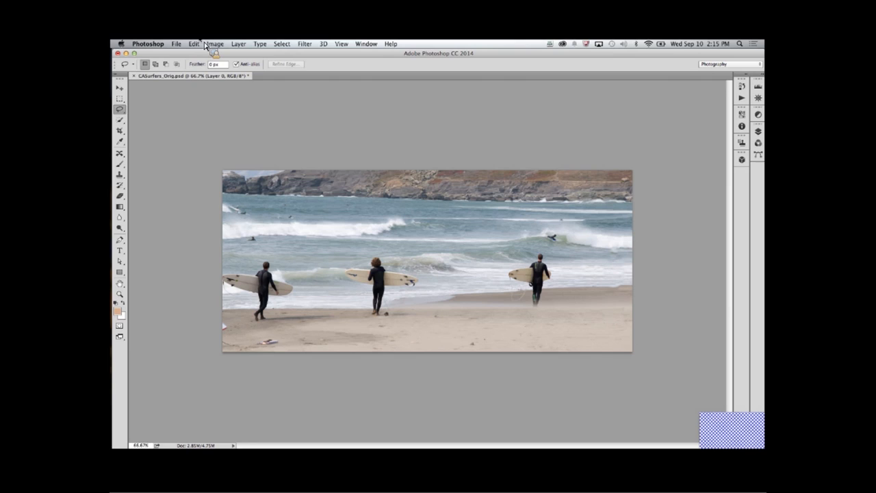
Step back through the document's history states and revert the photo to its saved version.
key("m")
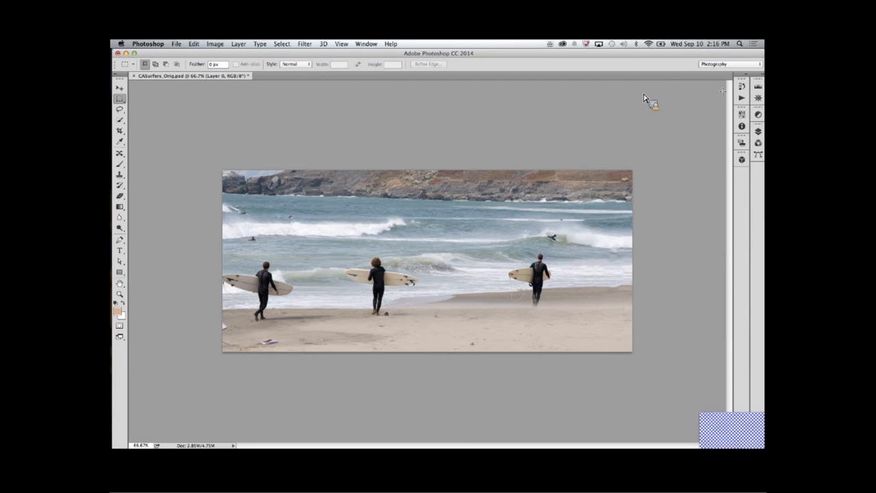
left_click(745, 89)
left_click(680, 152)
left_click(678, 144)
left_click(676, 135)
left_click_drag(730, 176, 730, 213)
left_click_drag(728, 453, 598, 234)
left_click(674, 162)
left_click(678, 152)
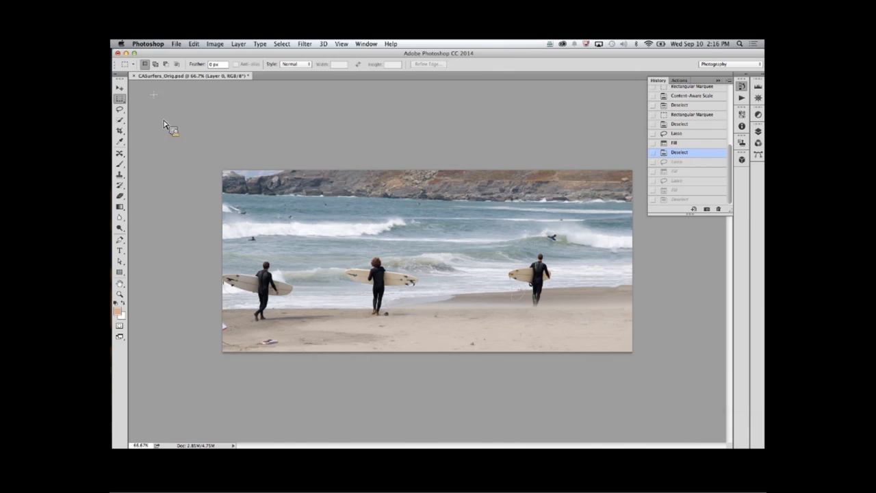
left_click(175, 44)
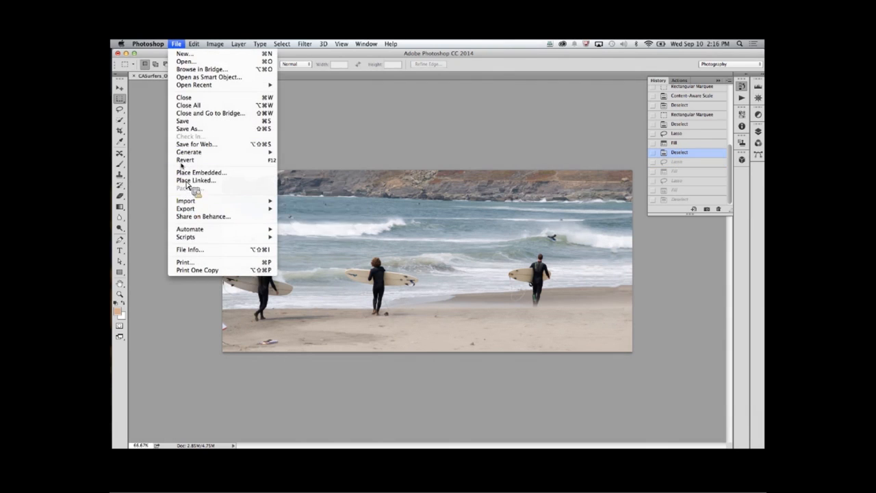
left_click(185, 160)
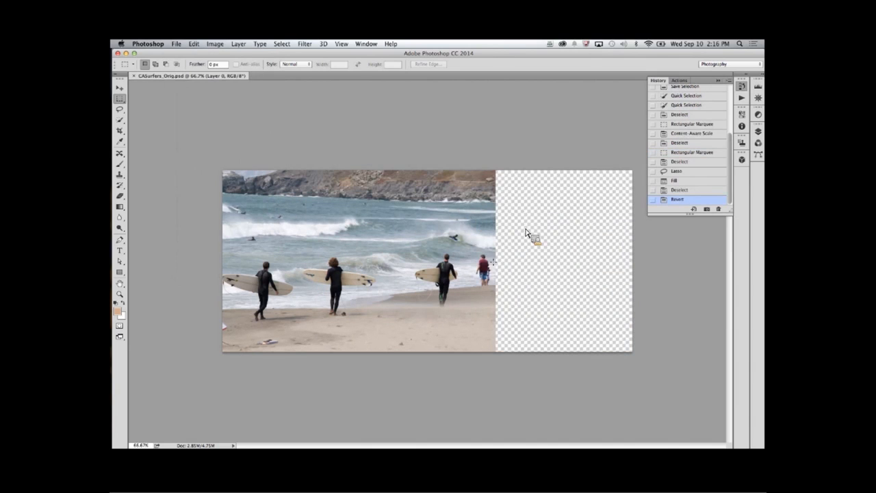
Select the man in the red shirt and the child beside him tightly with the Quick Selection tool, including their legs and his head.
left_click_drag(465, 241, 495, 284)
left_click_drag(599, 358, 547, 287)
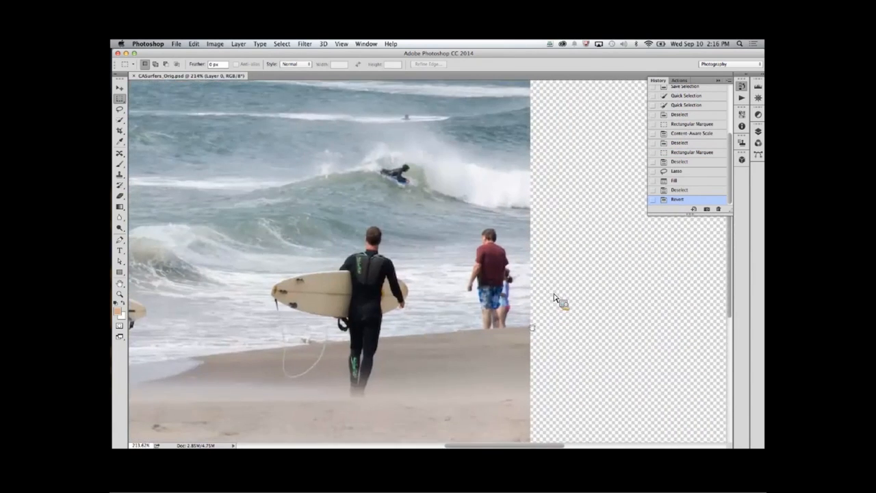
left_click_drag(537, 333, 519, 310)
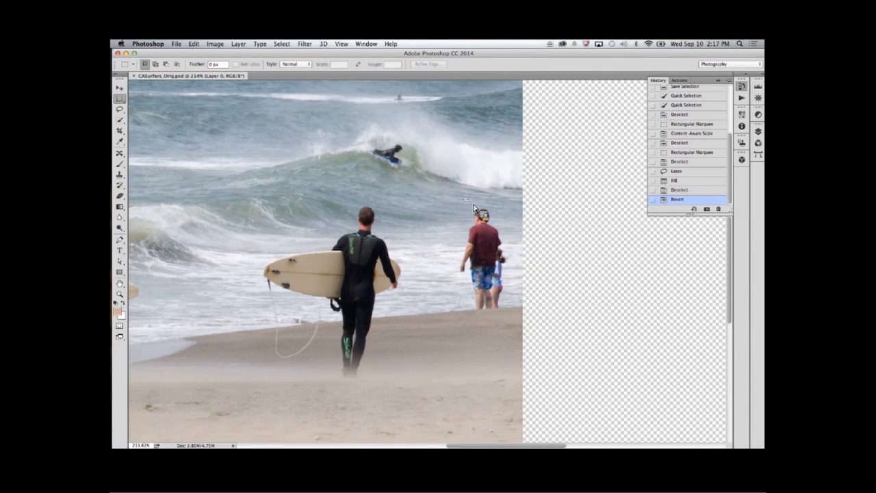
mouse_move(114, 151)
left_click(120, 120)
mouse_move(496, 249)
left_mouse_down()
mouse_move(488, 225)
mouse_move(481, 301)
mouse_move(496, 301)
mouse_move(478, 250)
mouse_move(472, 263)
left_mouse_up()
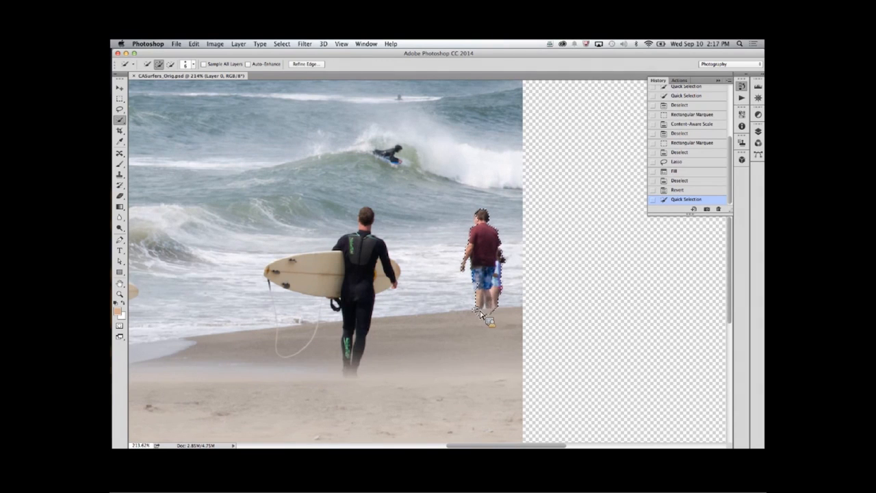
left_click_drag(485, 313, 486, 307)
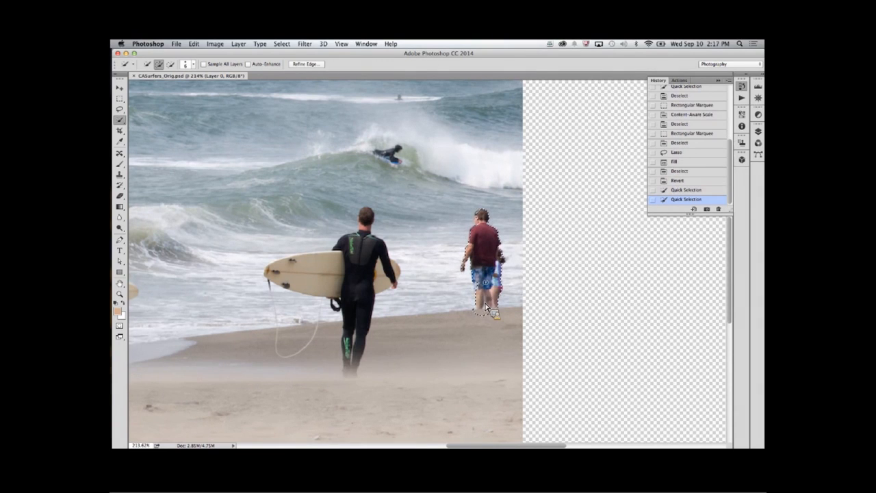
left_click(481, 223)
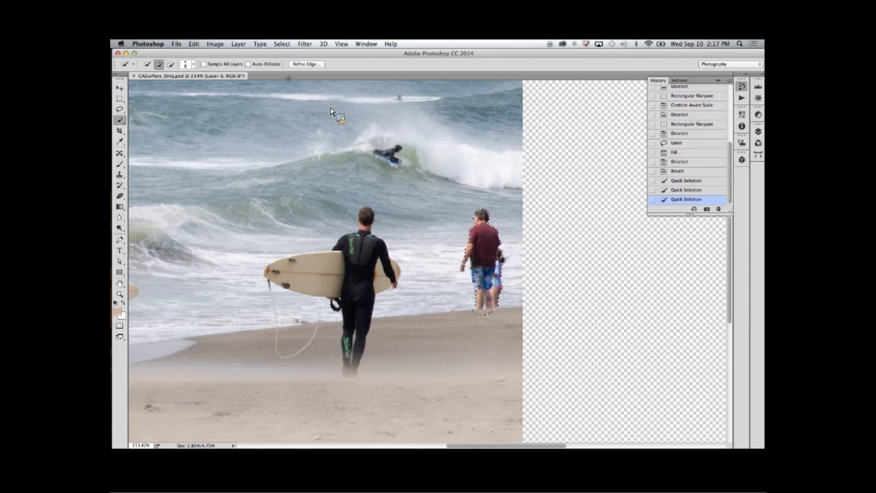
Fill the tight selection of the man and child using Content-Aware, Normal mode and 100% opacity.
left_click(194, 44)
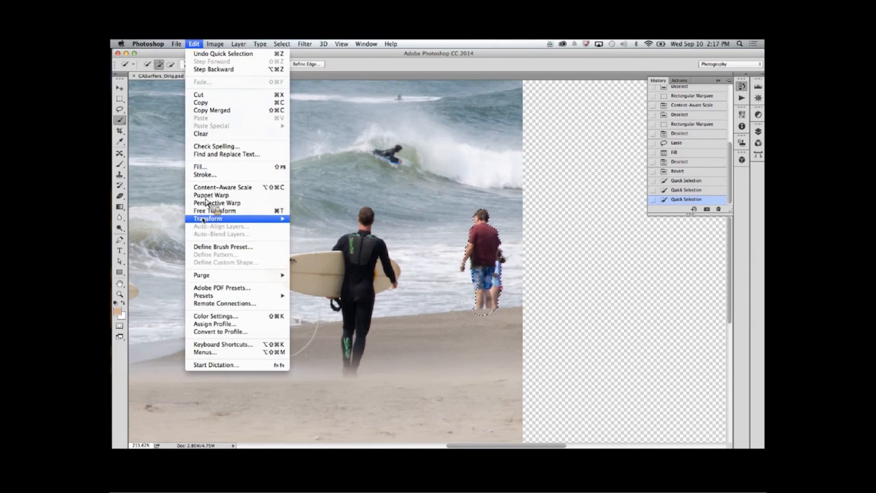
left_click(204, 166)
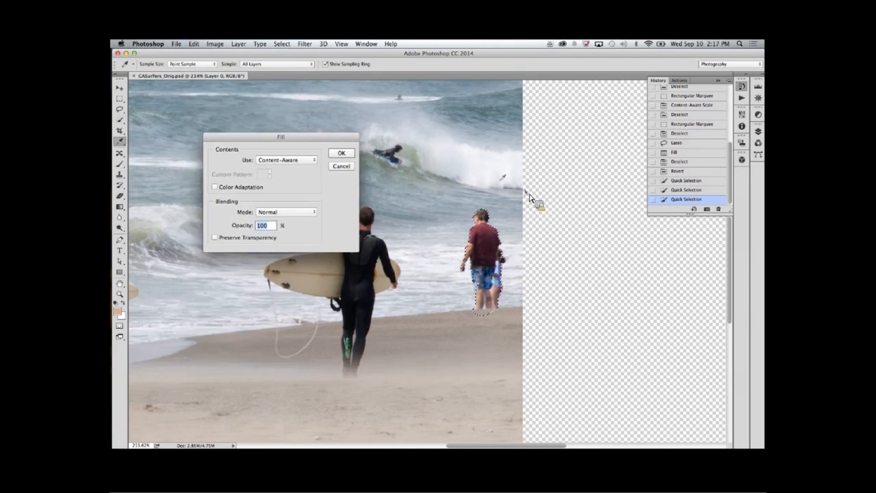
left_click(340, 154)
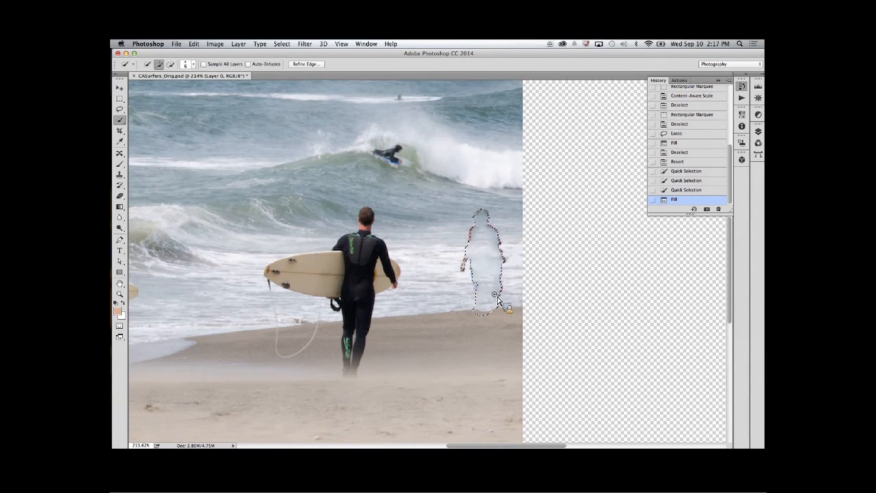
Undo the tight fill, lasso loosely around the man and child, apply a Content-Aware fill to that area, and deselect.
key("super+z")
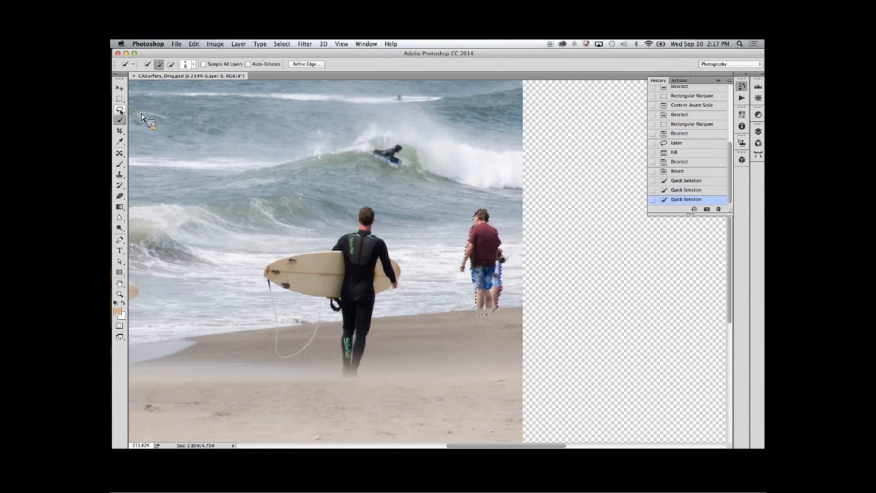
left_click(120, 110)
mouse_move(456, 203)
left_mouse_down()
mouse_move(451, 306)
mouse_move(492, 314)
mouse_move(510, 290)
mouse_move(504, 217)
mouse_move(514, 232)
mouse_move(478, 199)
mouse_move(459, 218)
left_mouse_up()
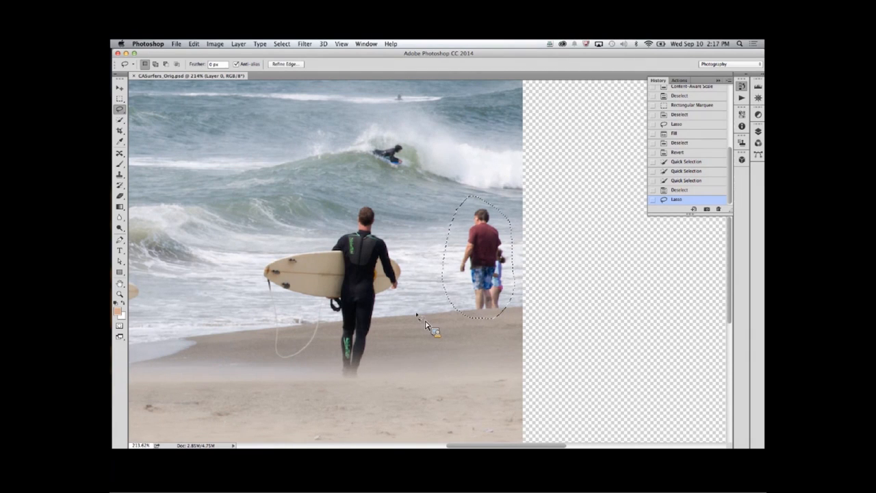
key("super+d")
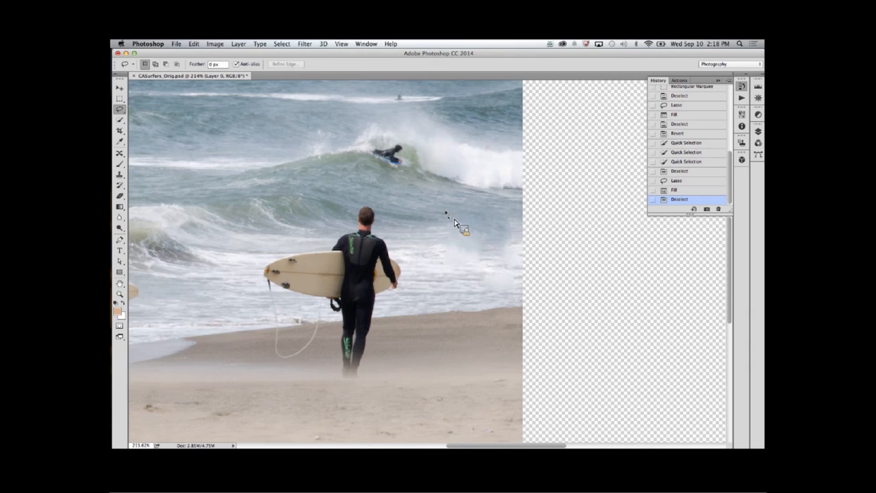
Fit the surfer photo in the window and close it without saving the changes.
key("super+0")
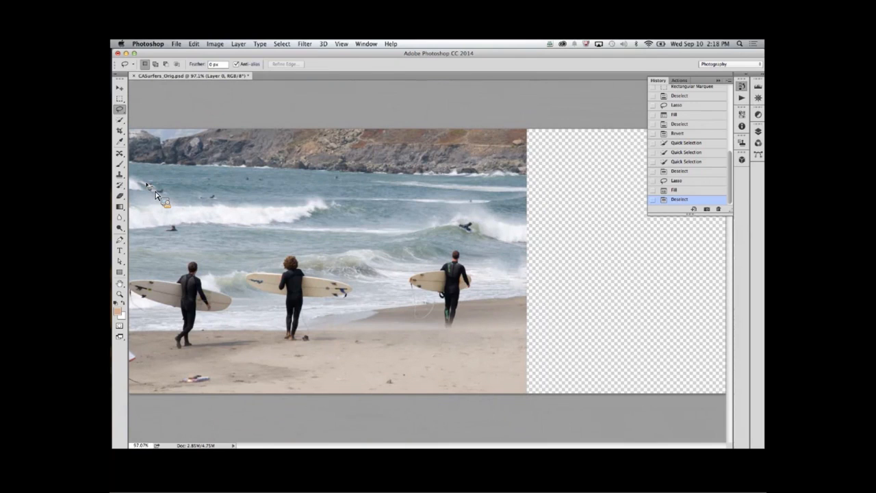
key("super+w")
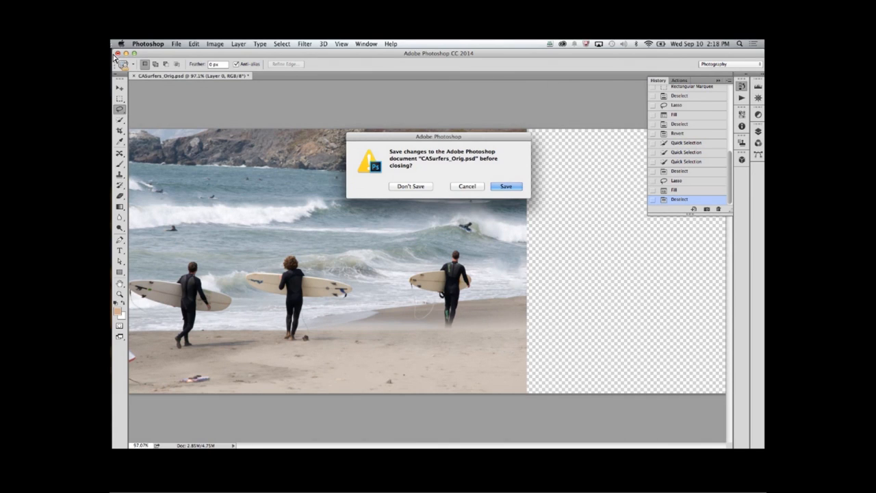
left_click(409, 186)
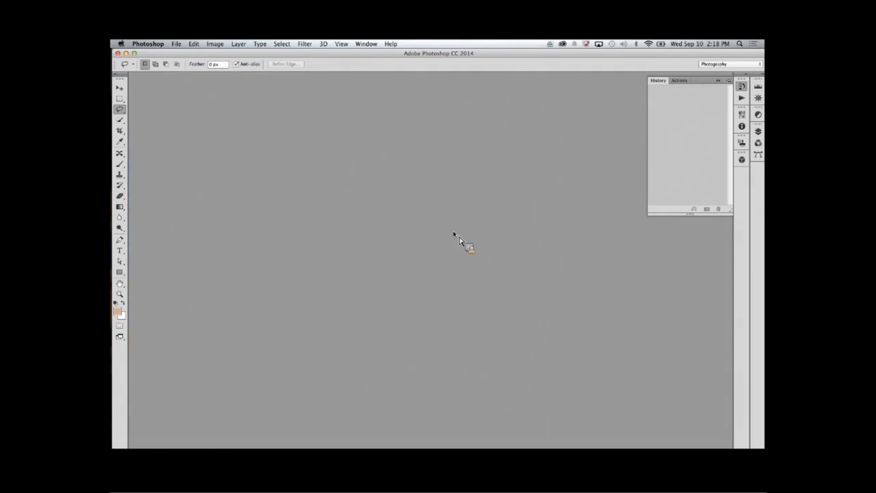
Open BlurGallery.psd from the Spin & Path folder inside the Blur Gallery folder.
key("super+o")
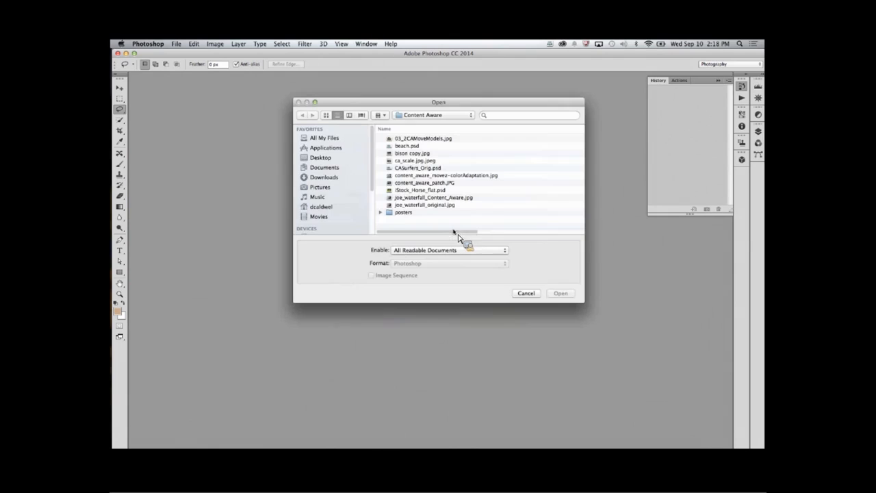
left_click(410, 115)
left_click(416, 128)
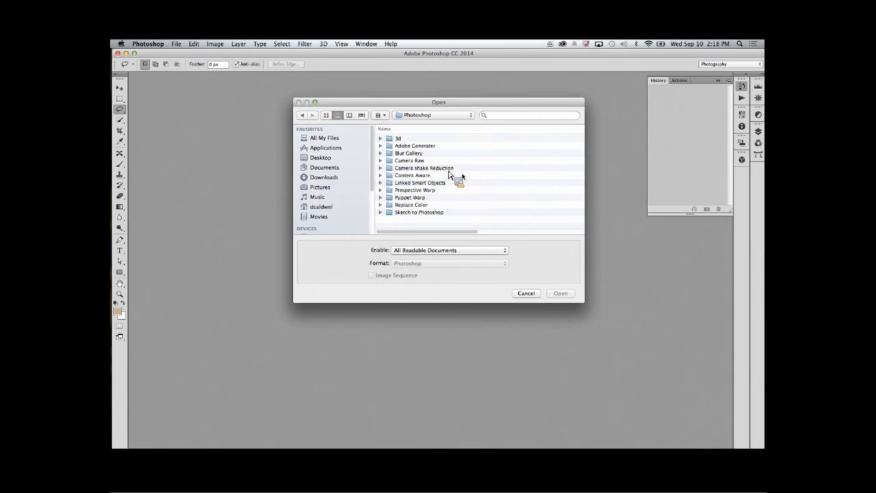
double_click(414, 153)
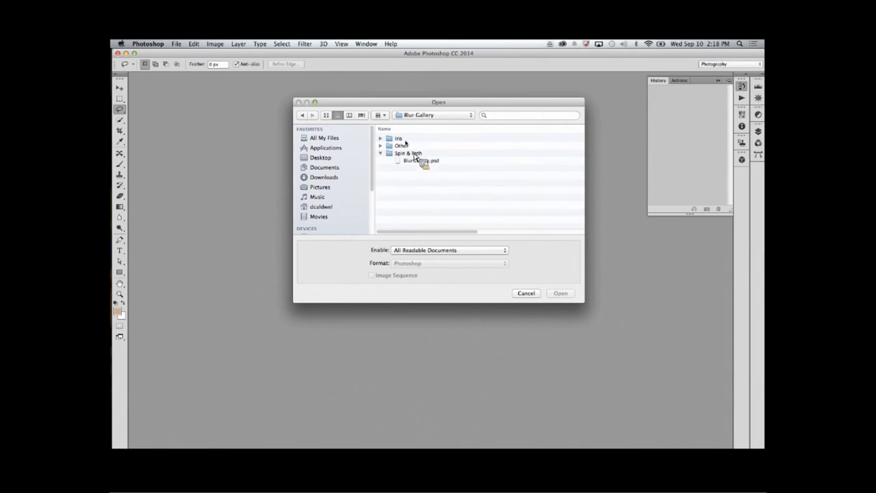
left_click(404, 161)
key("Return")
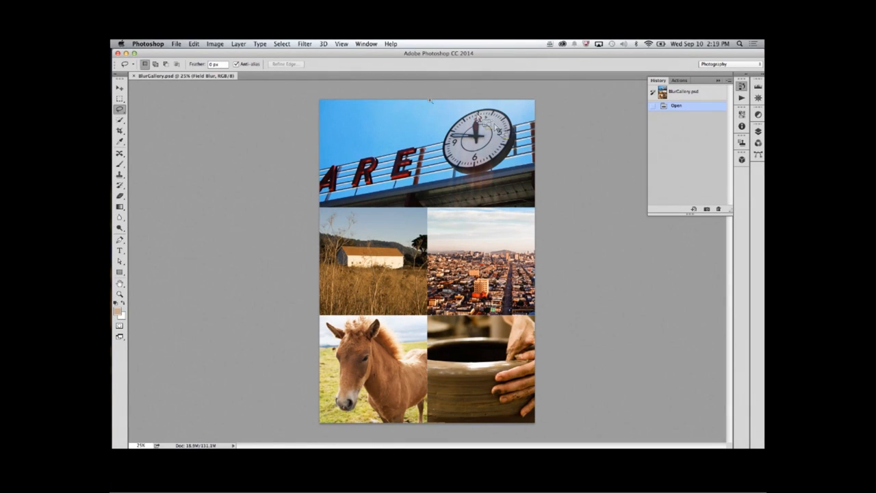
Convert the Spin Blur layer containing the clock photo to a Smart Object.
scroll(383, 102, "up", 10)
scroll(442, 141, "down", 10)
scroll(380, 99, "up", 2)
left_click_drag(538, 206, 587, 229)
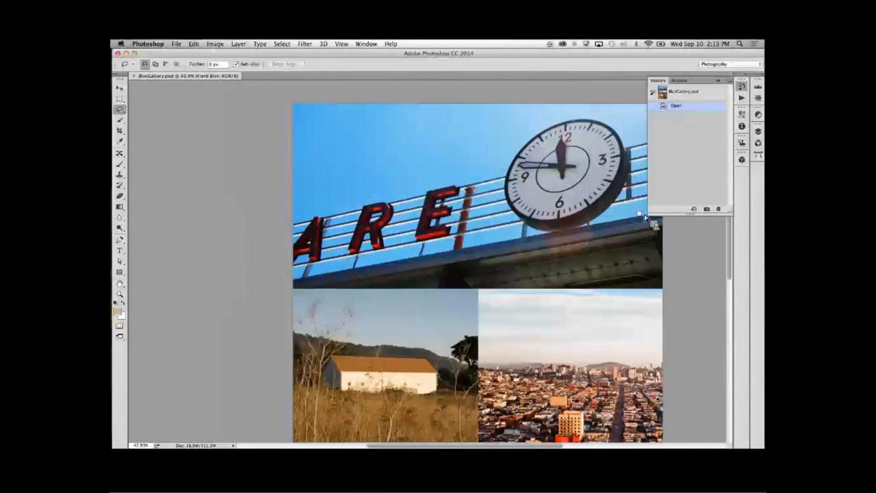
left_click_drag(647, 219, 508, 249)
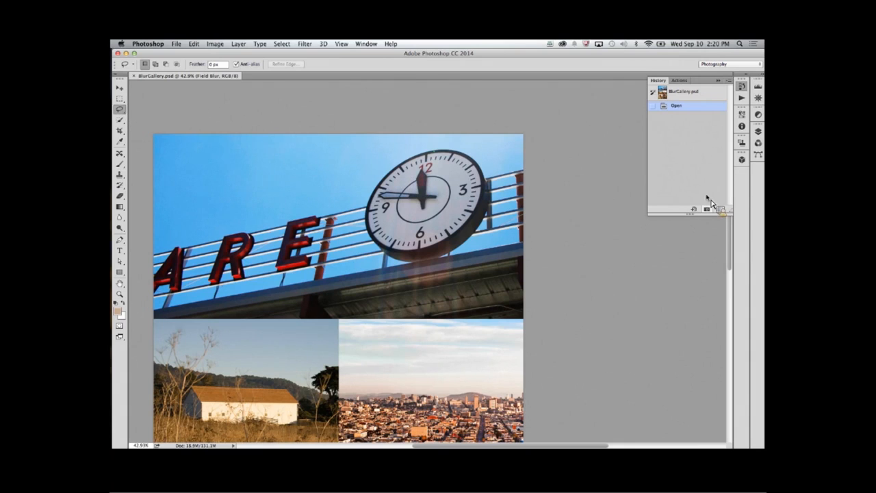
left_click(757, 131)
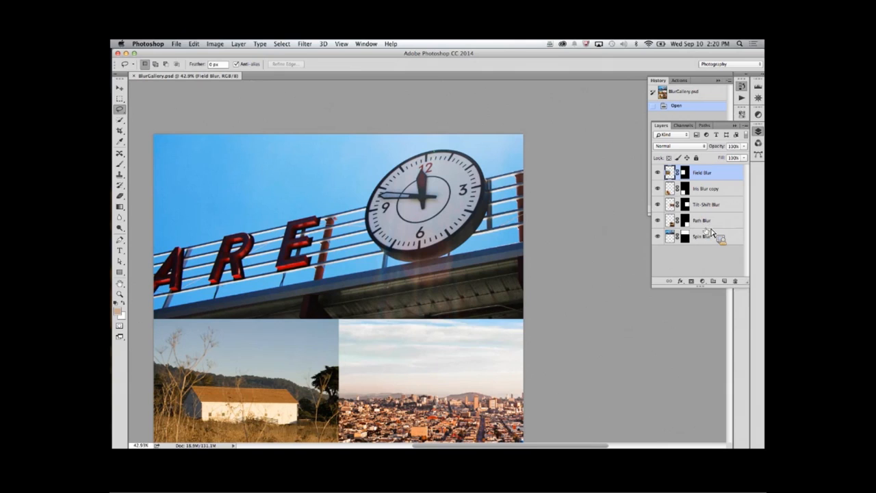
right_click(715, 238)
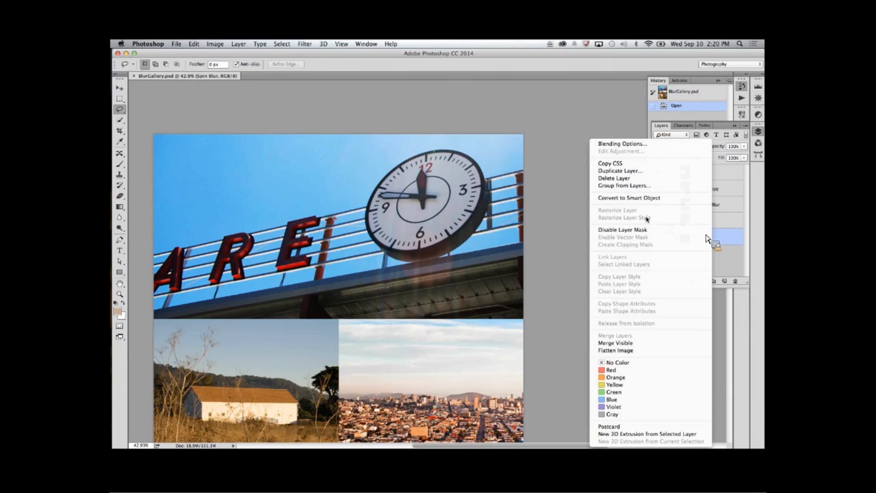
left_click(633, 197)
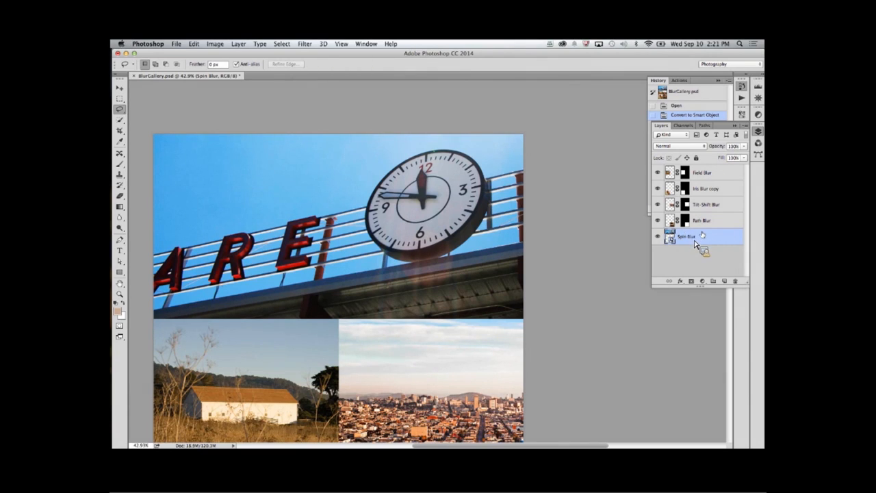
Start a Spin Blur with a 15° blur angle on the layer, centred on the clock's hub.
left_click(305, 44)
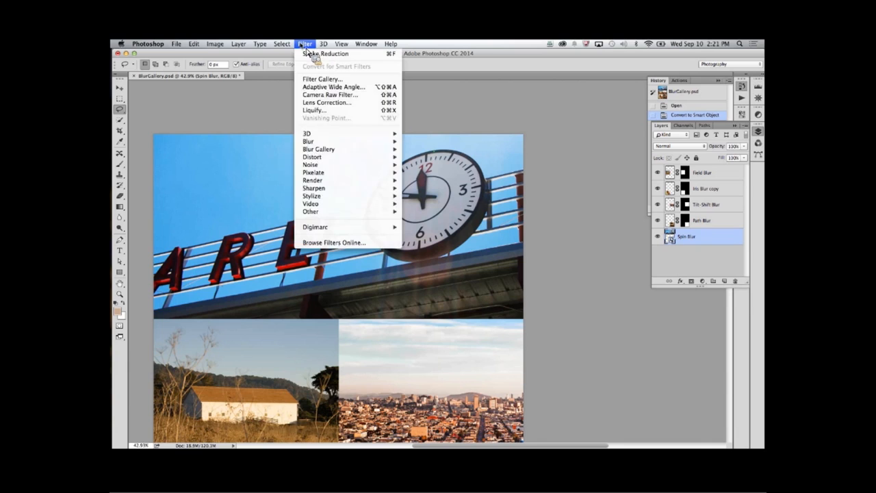
mouse_move(322, 150)
left_click(432, 181)
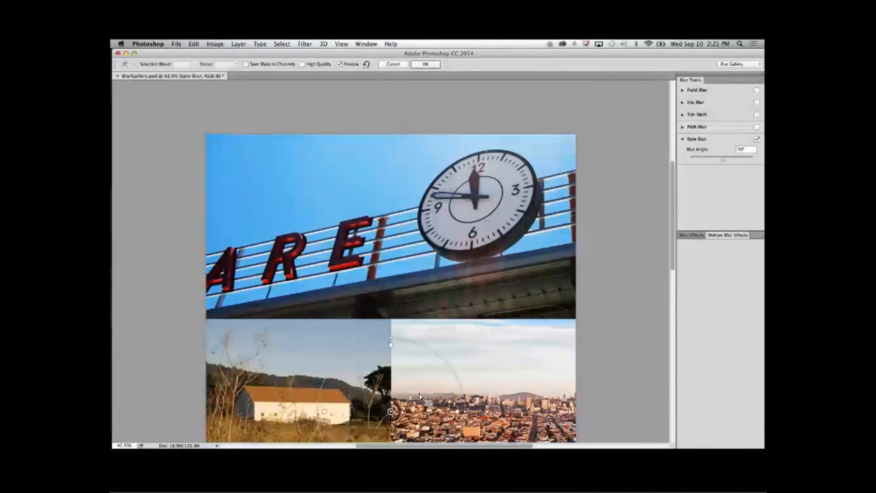
left_click_drag(396, 411, 478, 201)
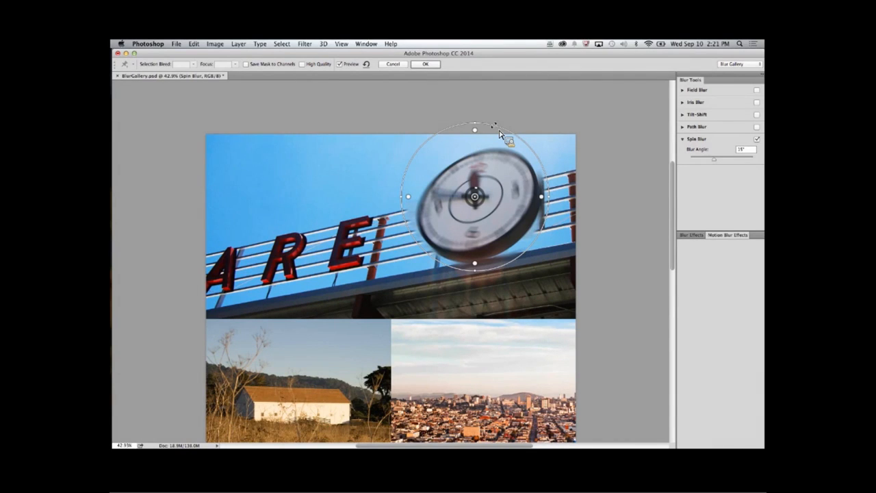
Resize and rotate the spin blur ellipse to match the outline of the tilted clock face.
left_click_drag(402, 203, 416, 211)
left_click_drag(422, 233, 503, 242)
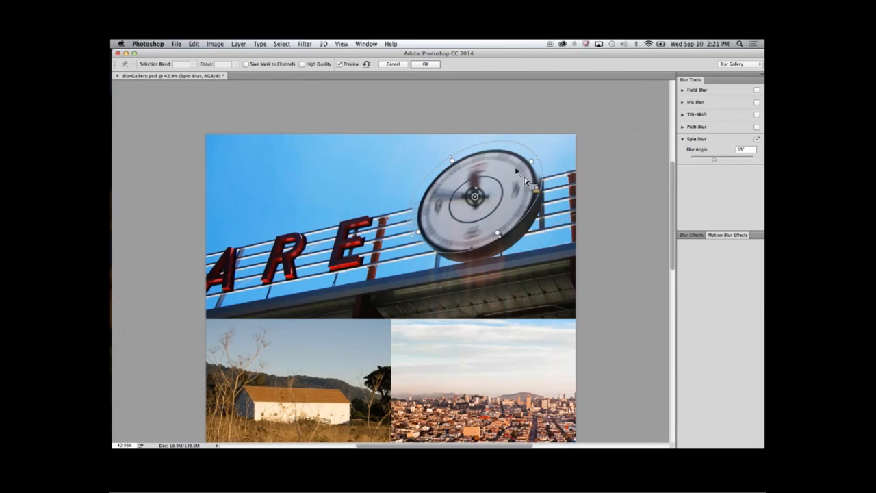
left_click_drag(539, 164, 532, 172)
Adjust the spin blur's feather handles inward and back outward, leaving them close to the clock face's rim.
mouse_move(452, 160)
left_mouse_down()
mouse_move(463, 176)
mouse_move(452, 164)
mouse_move(456, 171)
left_mouse_up()
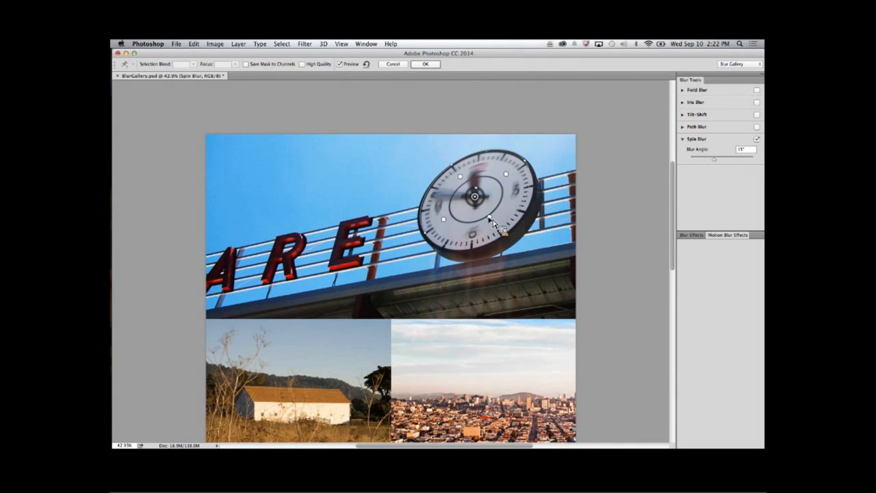
left_click_drag(493, 220, 492, 223)
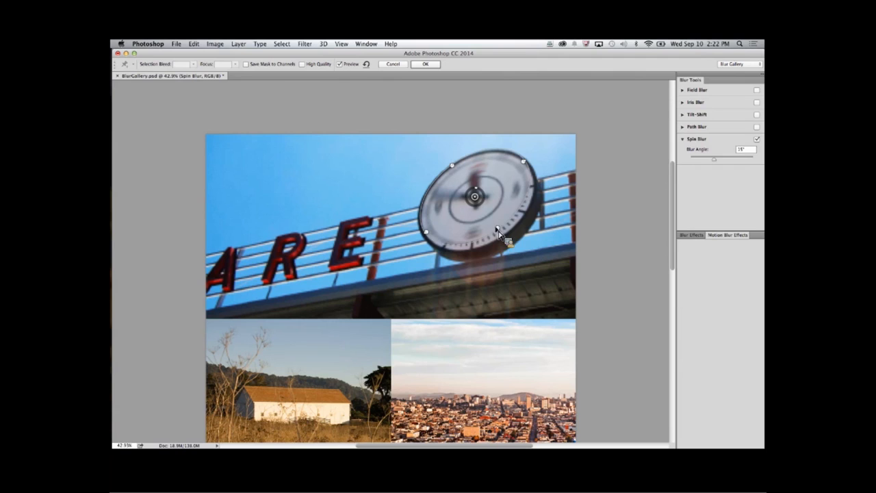
left_click_drag(505, 234, 504, 237)
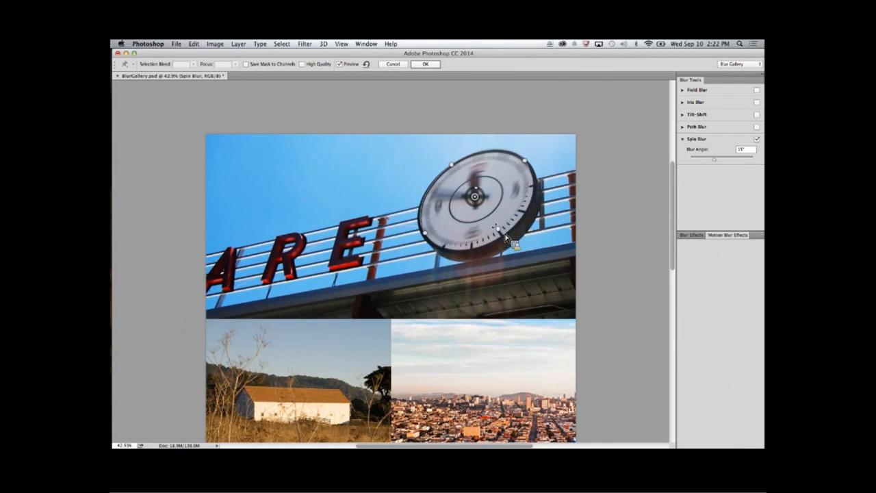
left_click_drag(499, 230, 502, 237)
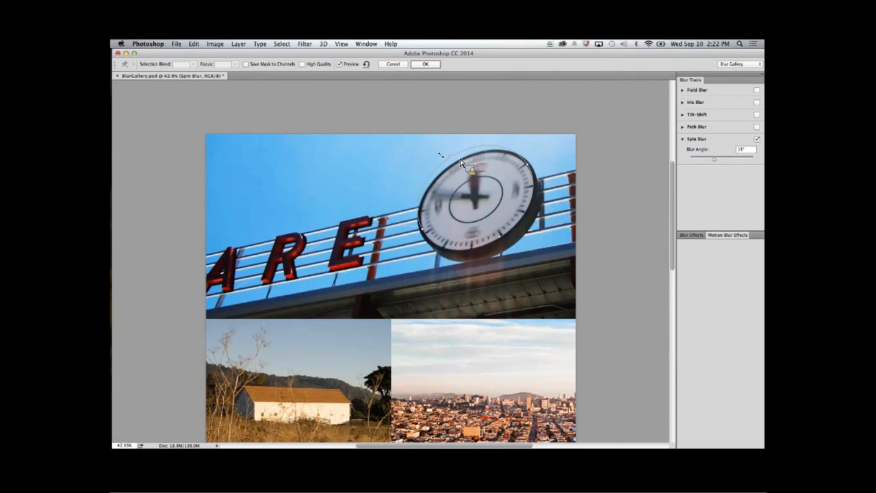
Refine the ellipse's edge, centre and feather handles around the clock face, and apply the Spin Blur.
left_click_drag(452, 159, 452, 166)
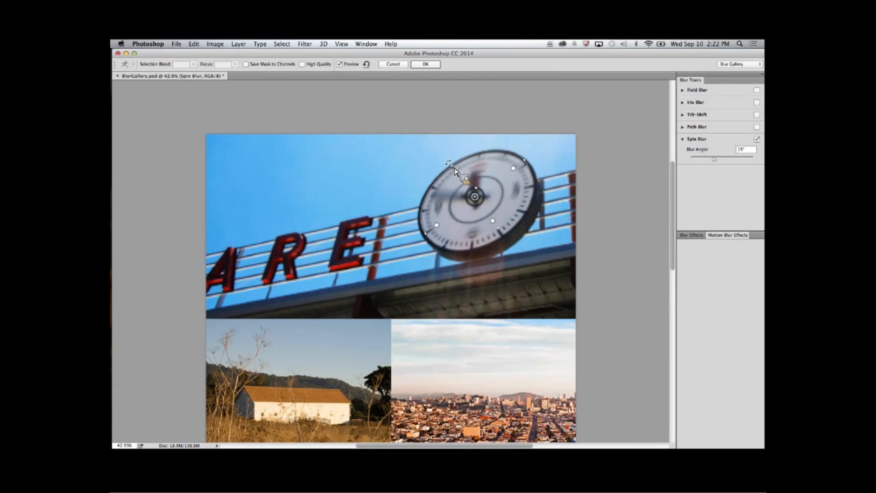
left_click_drag(473, 197, 476, 201)
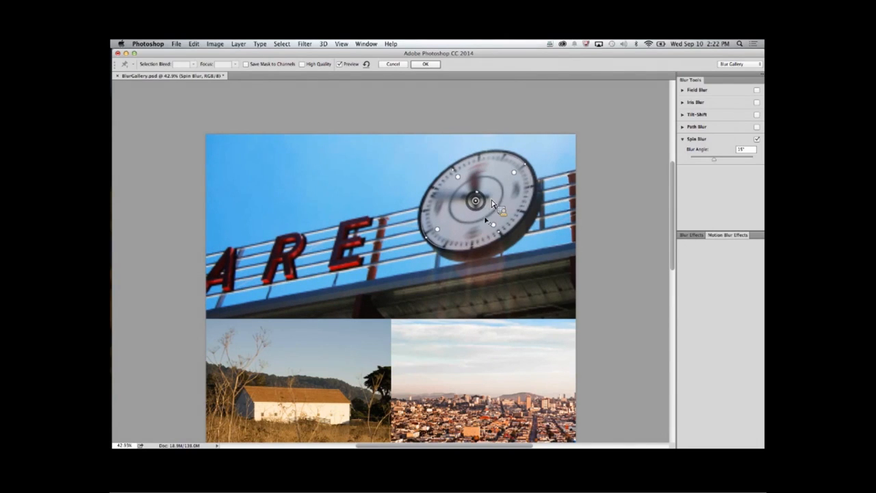
left_click_drag(495, 226, 498, 233)
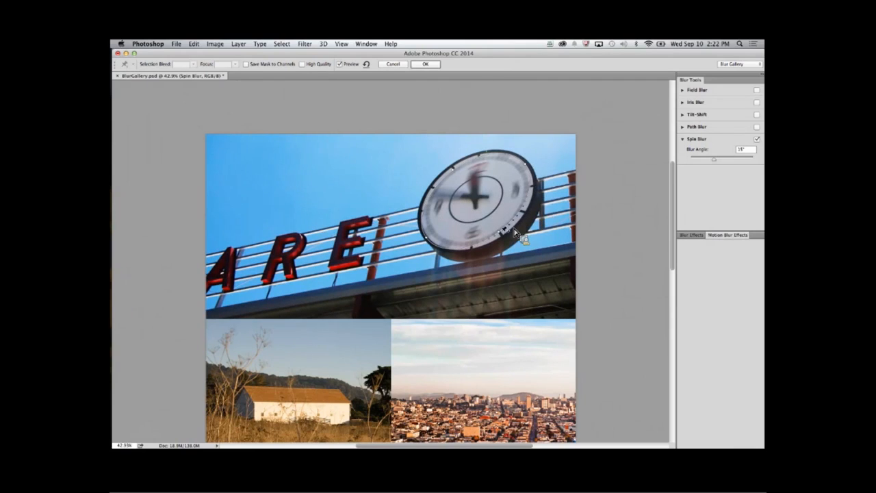
left_click_drag(498, 235, 502, 236)
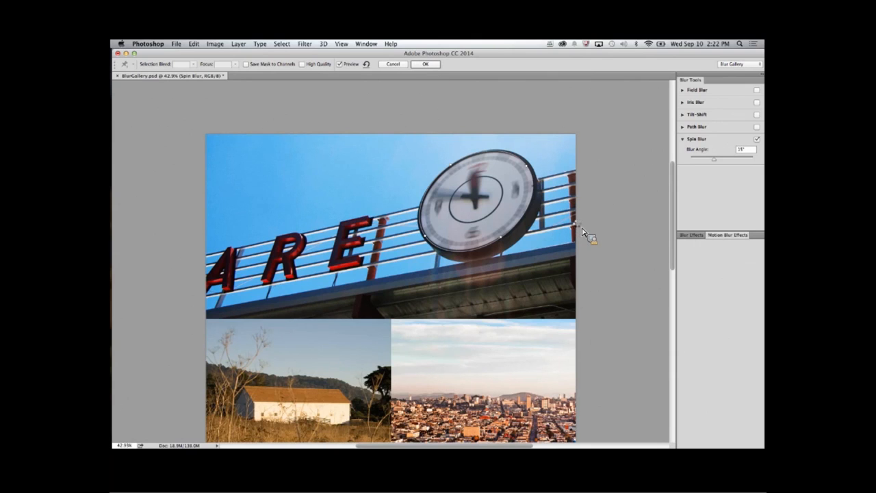
key("Return")
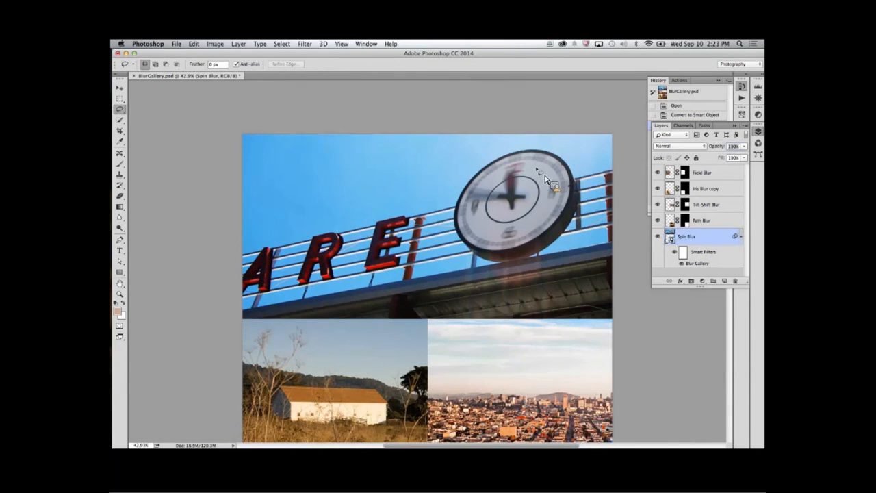
Target the Spin Blur layer's smart filter mask and choose a soft round 45 px brush with 0% hardness.
mouse_move(686, 252)
left_mouse_down()
mouse_move(738, 234)
mouse_move(747, 245)
mouse_move(698, 264)
mouse_move(704, 271)
mouse_move(687, 255)
left_mouse_up()
double_click(684, 254)
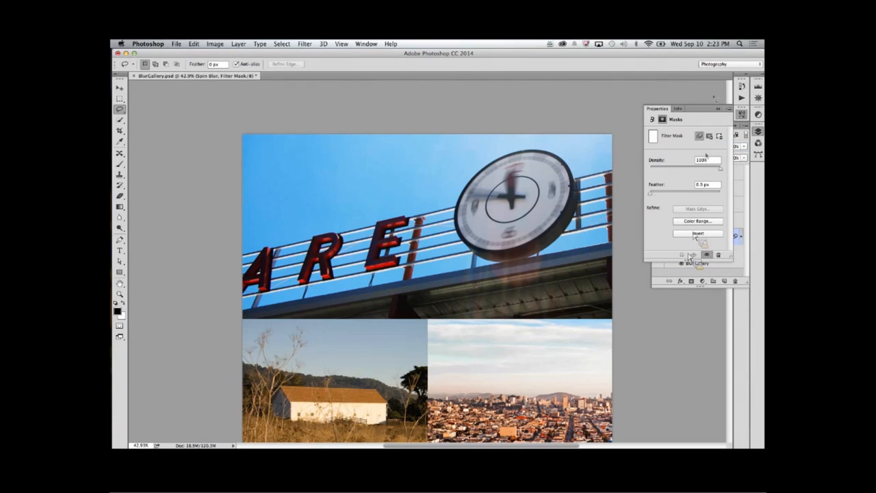
left_click(718, 109)
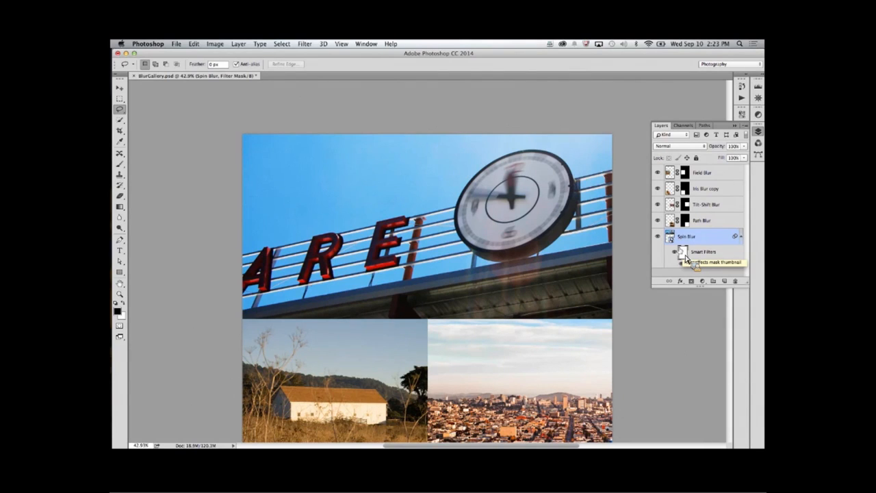
left_click(120, 167)
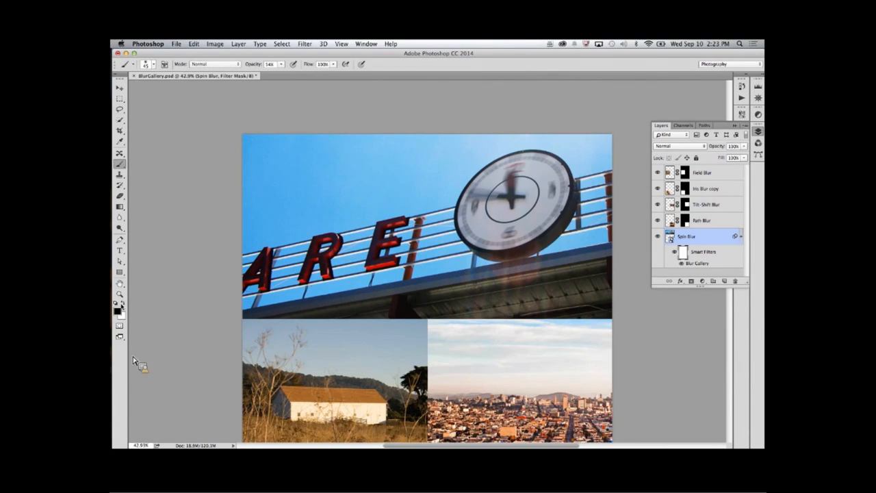
left_click(154, 64)
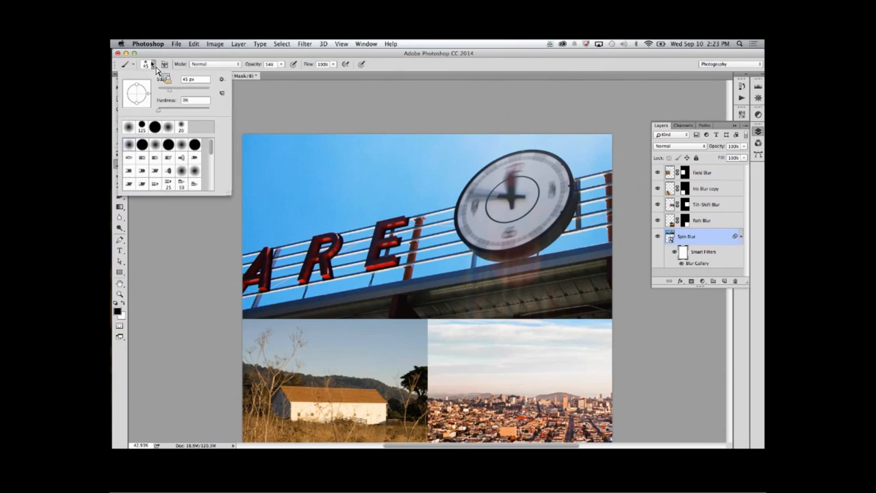
left_click(168, 126)
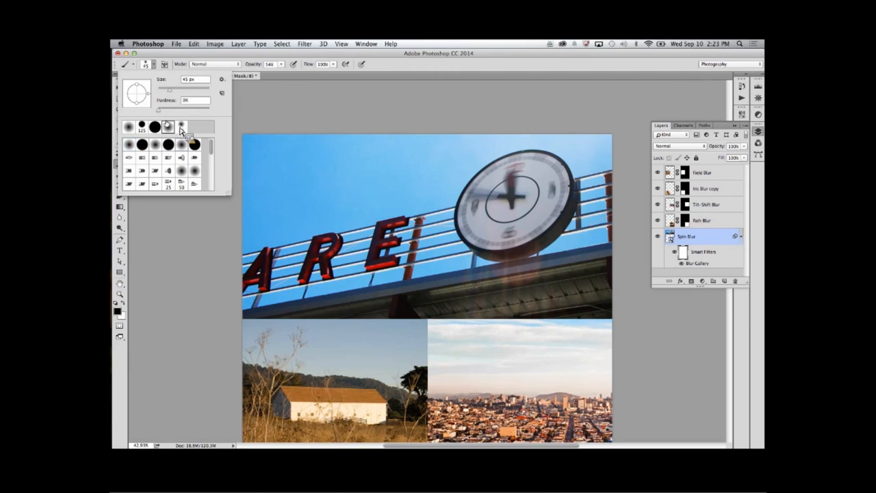
Enlarge the brush to 90 px and paint black at 54% opacity on the filter mask over the clock's numerals and minute marks.
left_click(547, 208)
key("bracketright")
key("bracketright")
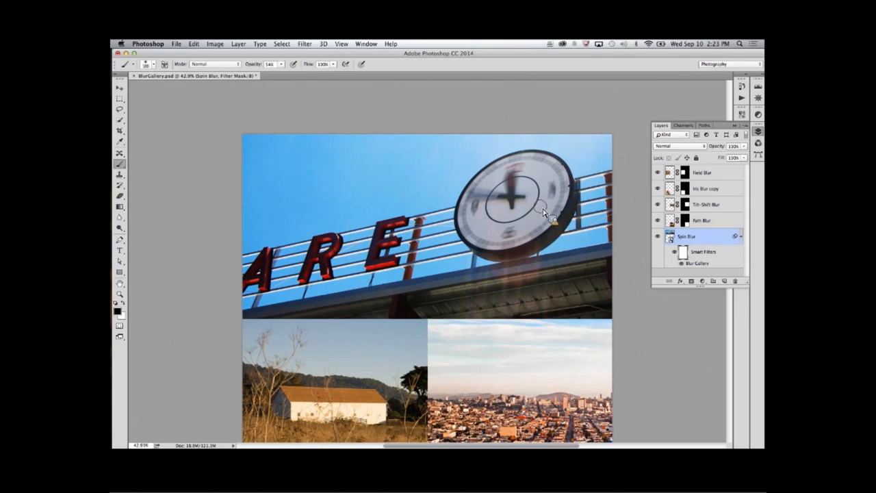
key("bracketright")
key("bracketleft")
mouse_move(687, 256)
left_mouse_down()
mouse_move(552, 218)
mouse_move(565, 187)
mouse_move(568, 208)
mouse_move(553, 191)
mouse_move(558, 200)
mouse_move(556, 171)
mouse_move(565, 182)
mouse_move(544, 166)
mouse_move(564, 199)
mouse_move(548, 232)
mouse_move(512, 248)
mouse_move(506, 236)
mouse_move(517, 248)
mouse_move(505, 236)
mouse_move(488, 248)
mouse_move(505, 252)
mouse_move(464, 228)
mouse_move(472, 208)
mouse_move(475, 234)
mouse_move(489, 246)
mouse_move(545, 217)
mouse_move(535, 162)
left_mouse_up()
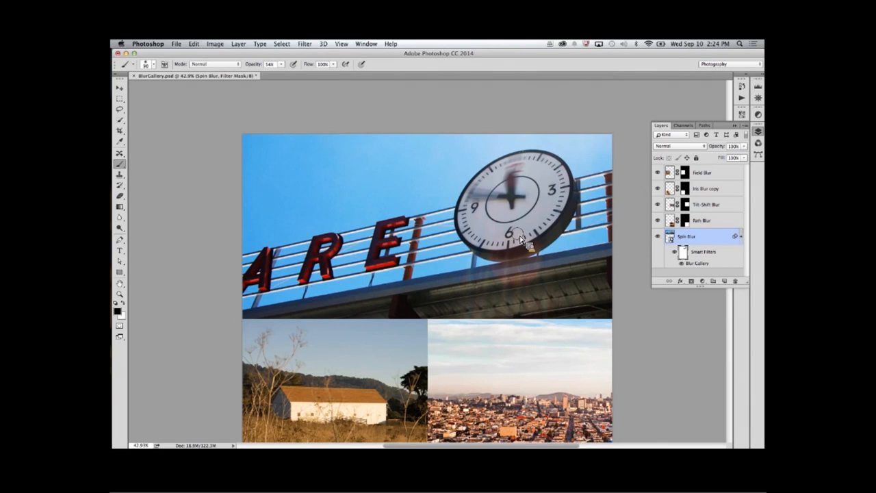
Convert the Path Blur layer holding the pottery photo to a smart object.
scroll(523, 342, "down", 5)
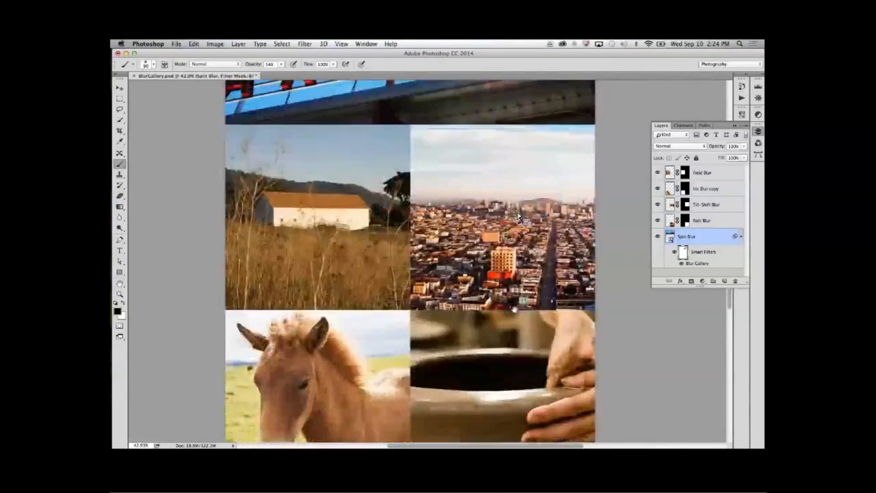
scroll(518, 218, "down", 4)
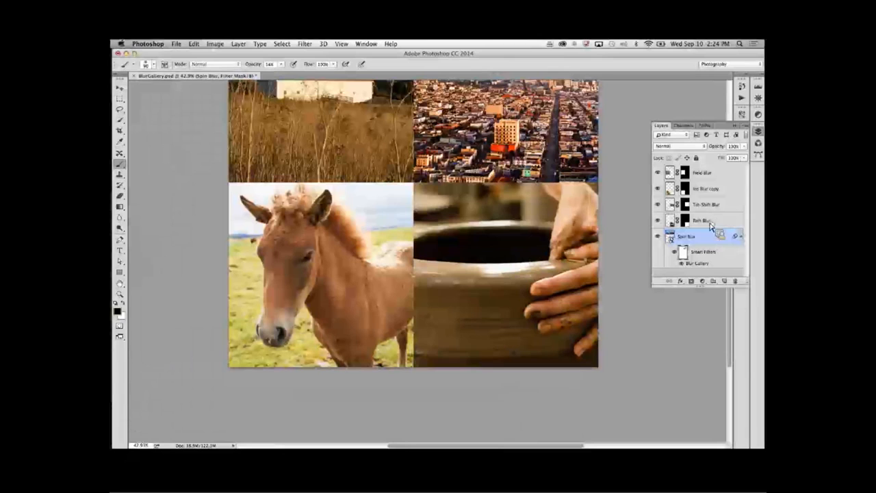
left_click(711, 223)
right_click(714, 226)
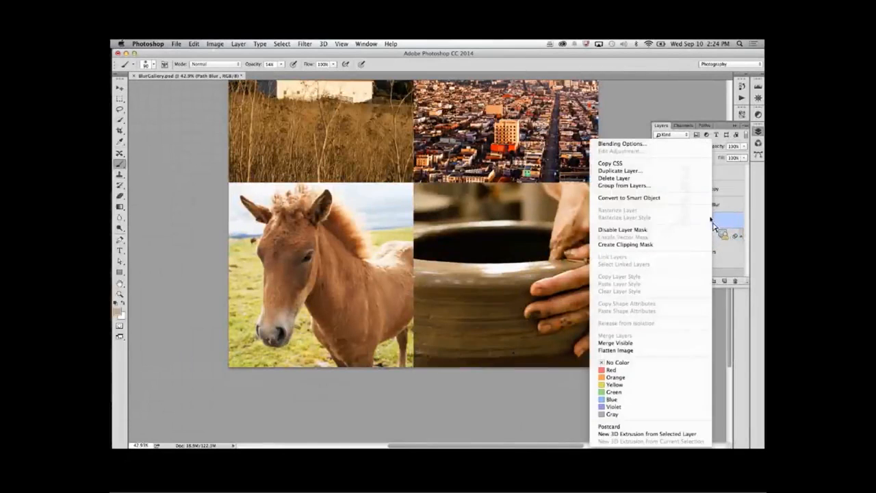
left_click(662, 198)
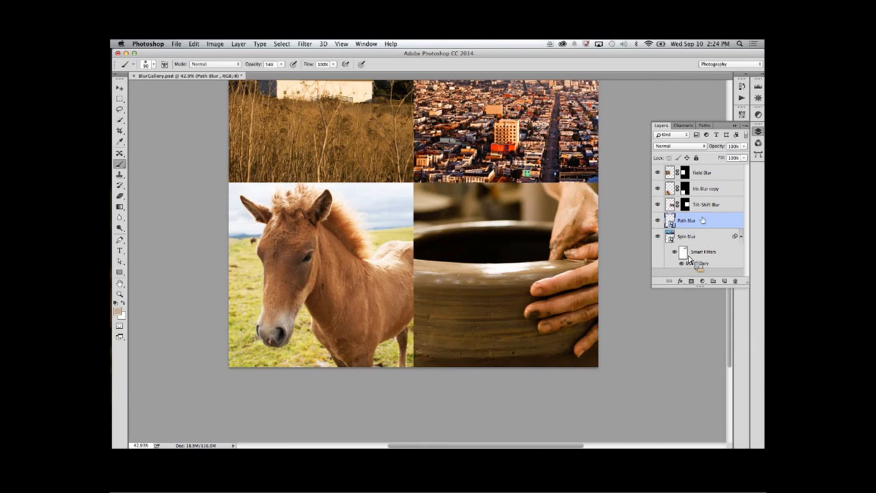
Start a Path Blur and draw a path across the full width of the clay pot, bowing it downward to follow the pot's curve.
left_click_drag(689, 231, 422, 180)
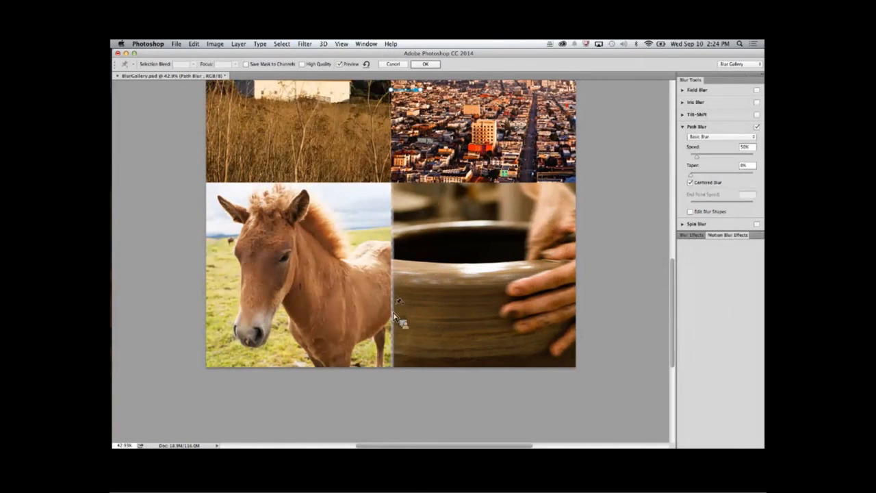
left_click(398, 303)
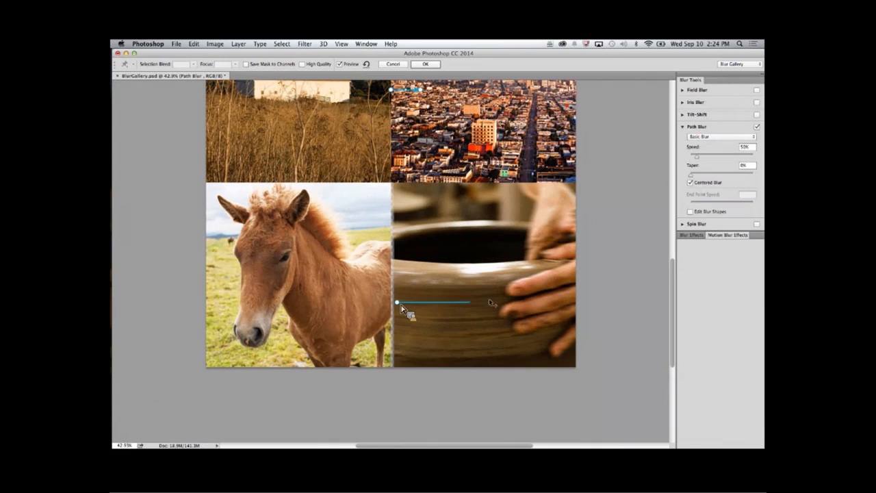
left_click(577, 303)
left_click_drag(397, 301, 392, 303)
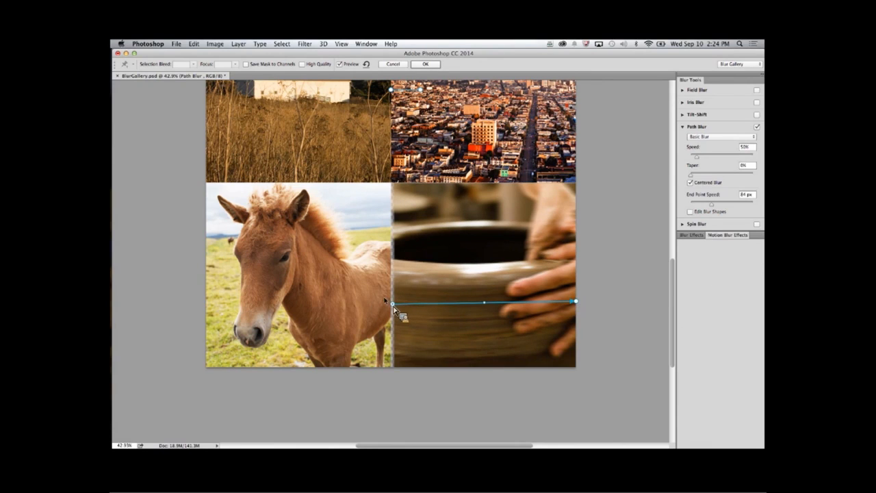
left_click(483, 303)
left_click_drag(483, 303, 477, 325)
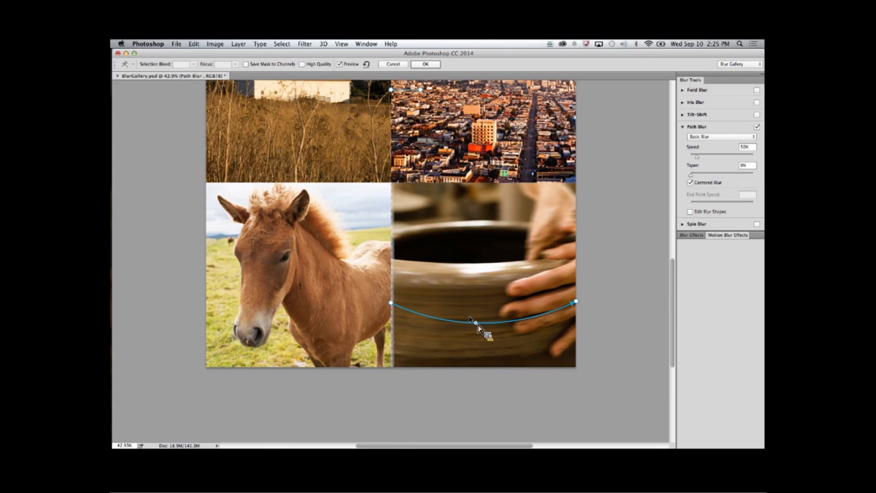
mouse_move(477, 323)
left_mouse_down()
mouse_move(489, 321)
mouse_move(480, 322)
left_mouse_up()
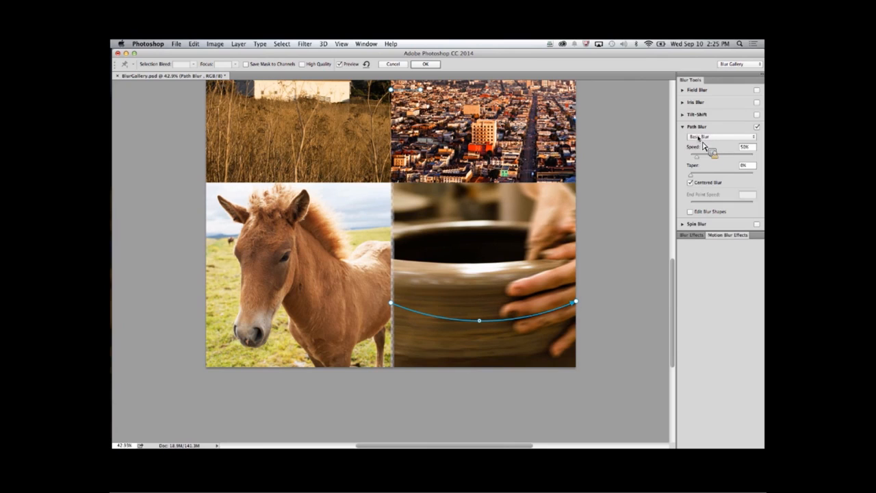
Keep the path blur on Basic Blur, raise its speed slightly, and apply the filter.
left_click(707, 137)
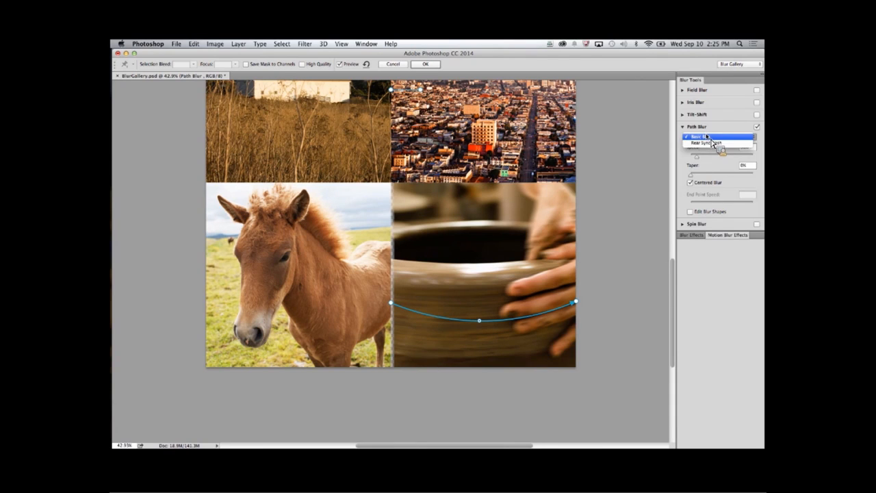
left_click(712, 138)
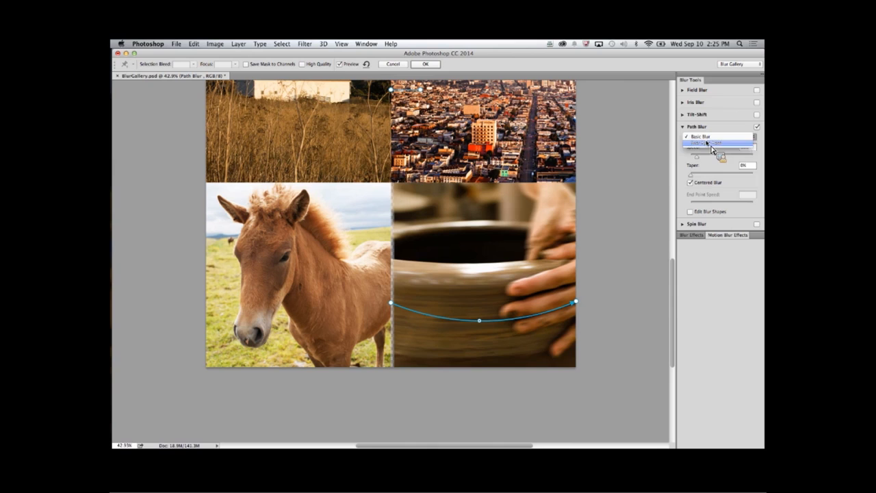
left_click(709, 139)
left_click(703, 130)
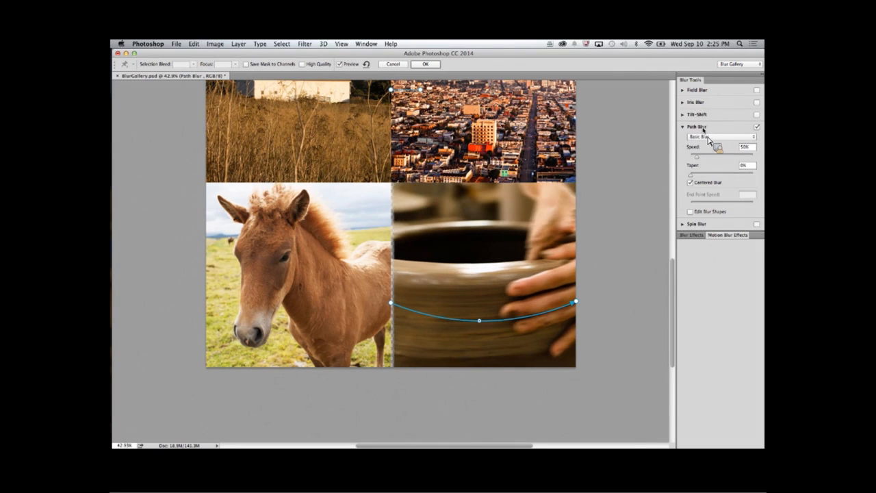
left_click_drag(697, 156, 701, 157)
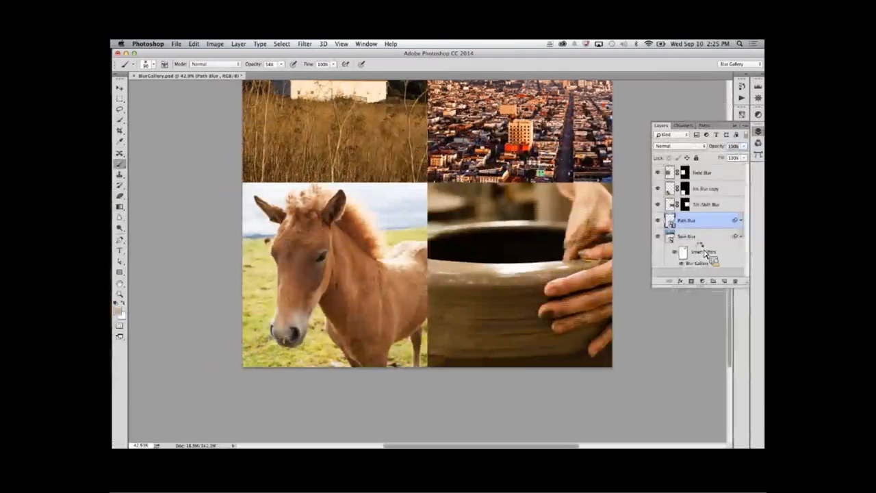
Target the Path Blur layer's smart filter mask and close BlurGallery.psd without saving.
left_click(683, 236)
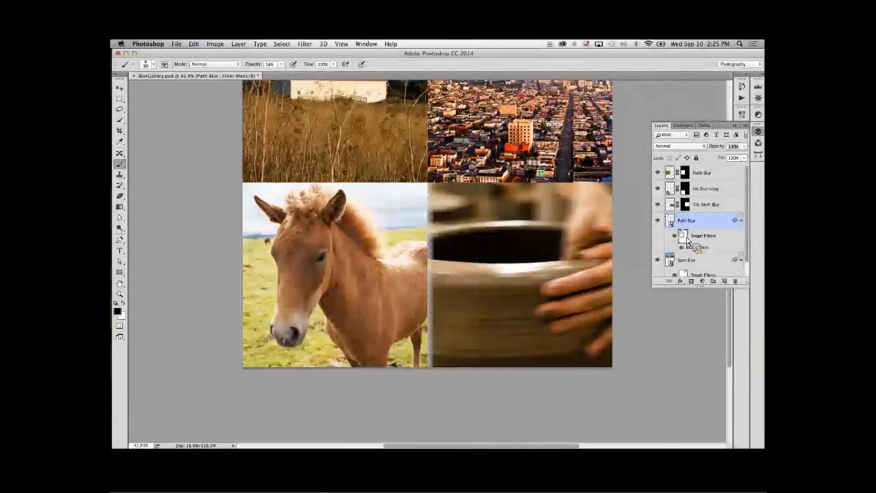
scroll(593, 291, "right", 5)
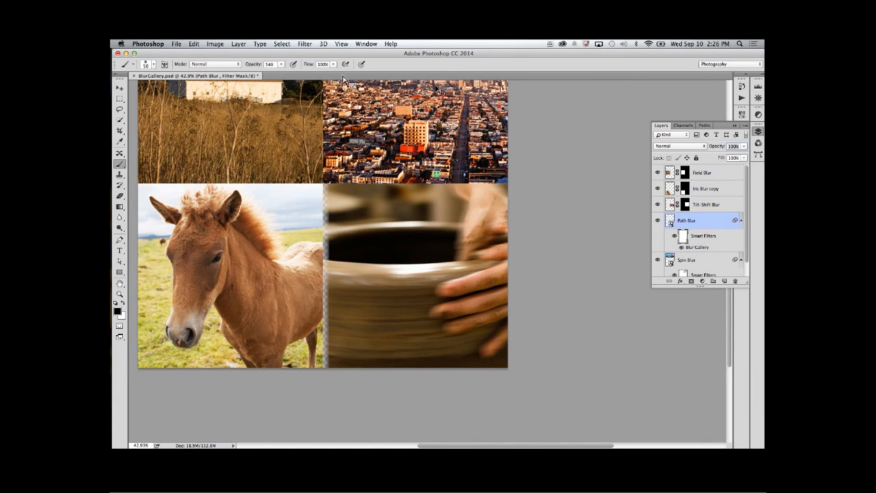
key("super+w")
left_click(408, 185)
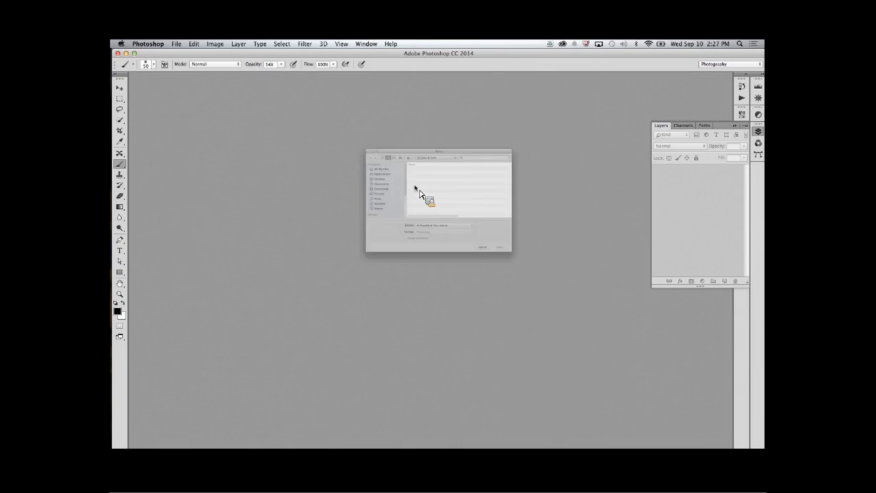
Open Campsite_Shot02_0503.JPG from the Camera Raw folder inside the Photoshop folder.
left_click(424, 116)
left_click(427, 124)
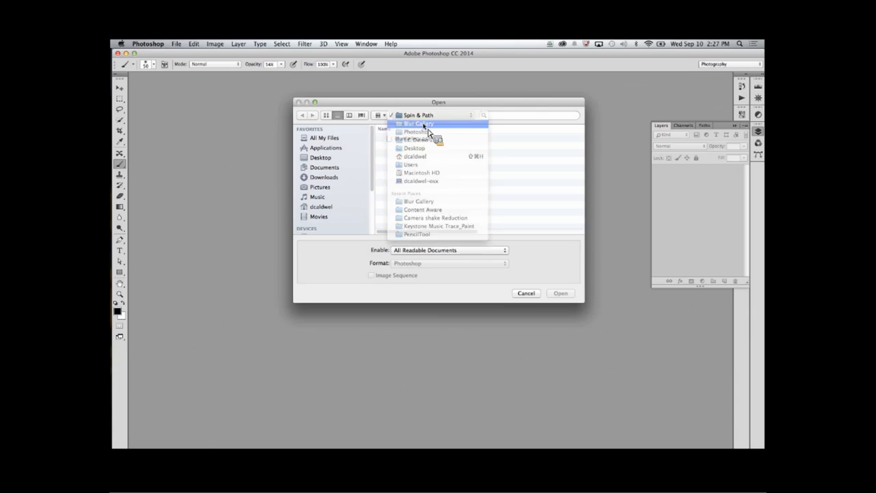
left_click(429, 116)
left_click(428, 124)
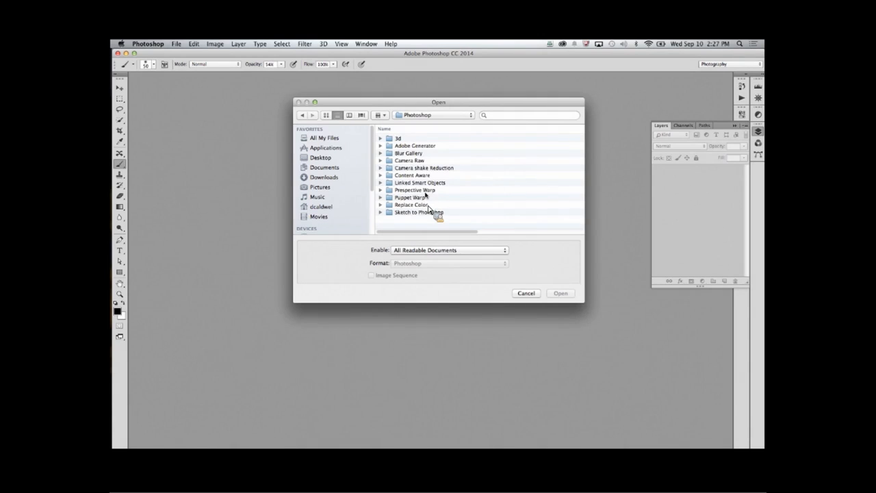
double_click(411, 160)
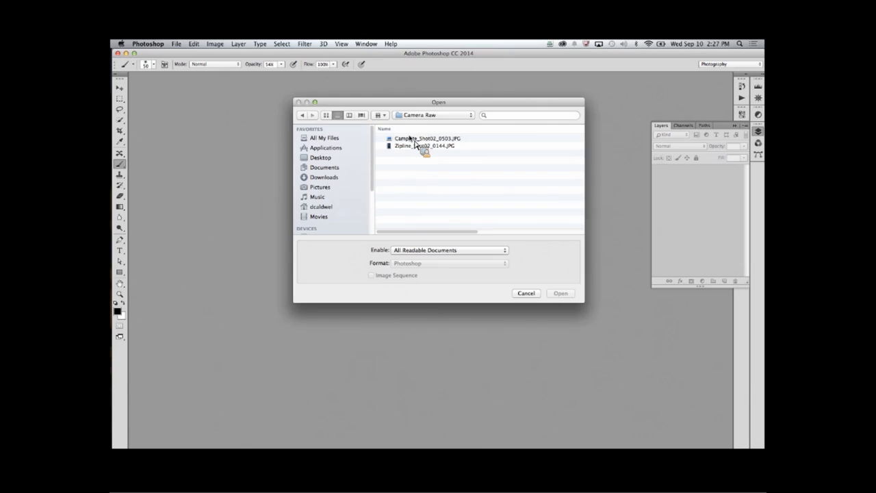
double_click(410, 138)
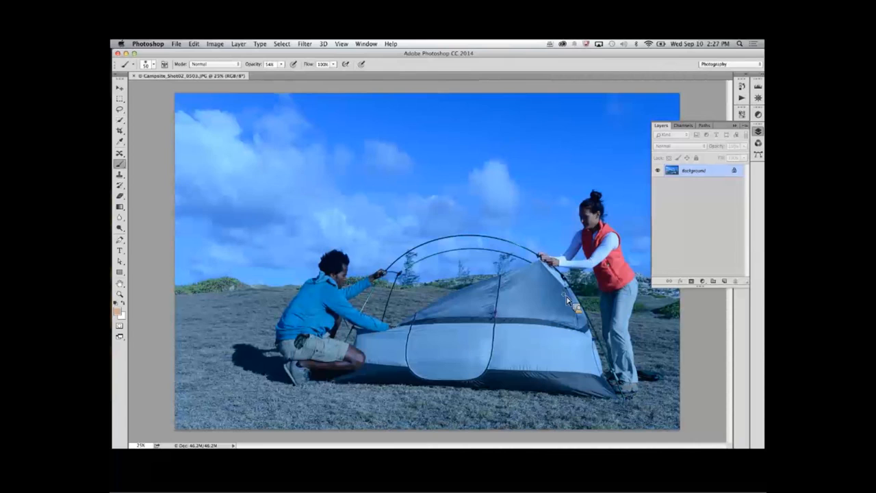
Convert the campsite photo's Background layer to a smart object.
left_click(735, 126)
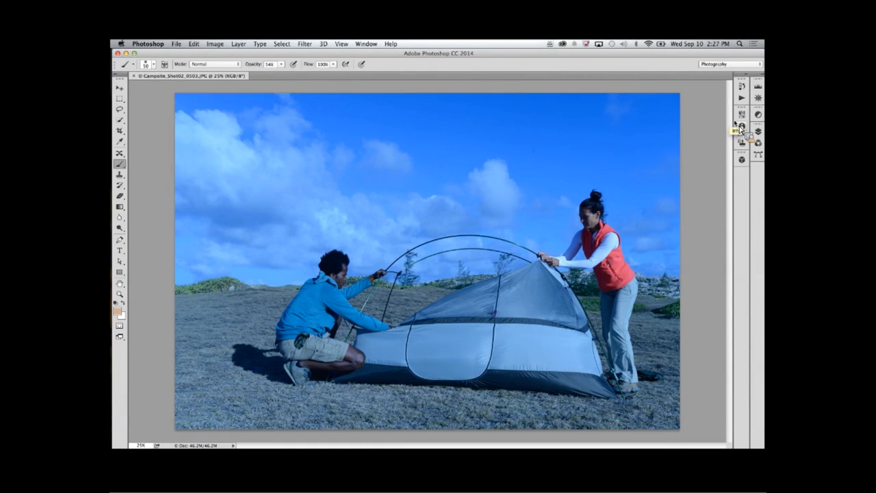
left_click(758, 131)
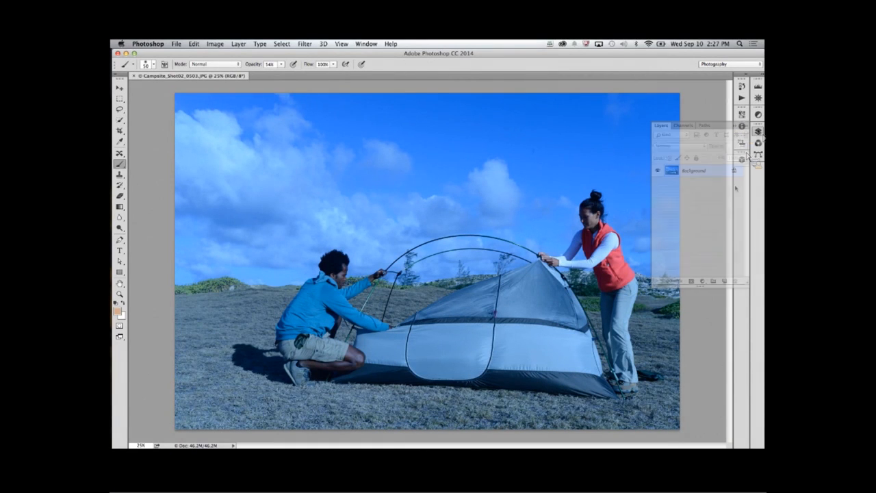
right_click(696, 174)
left_click(653, 174)
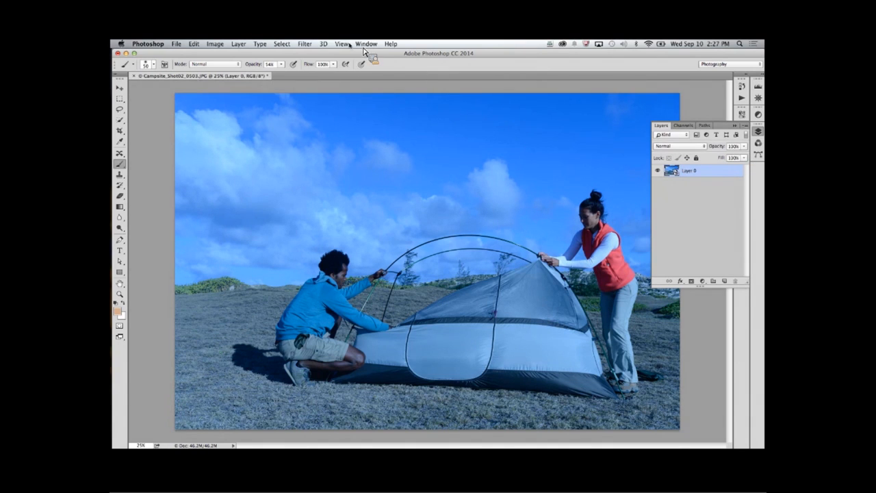
Apply the Camera Raw Filter to the campsite photo with temperature +49, tint -7, saturation +6 and vibrance +10.
left_click(305, 44)
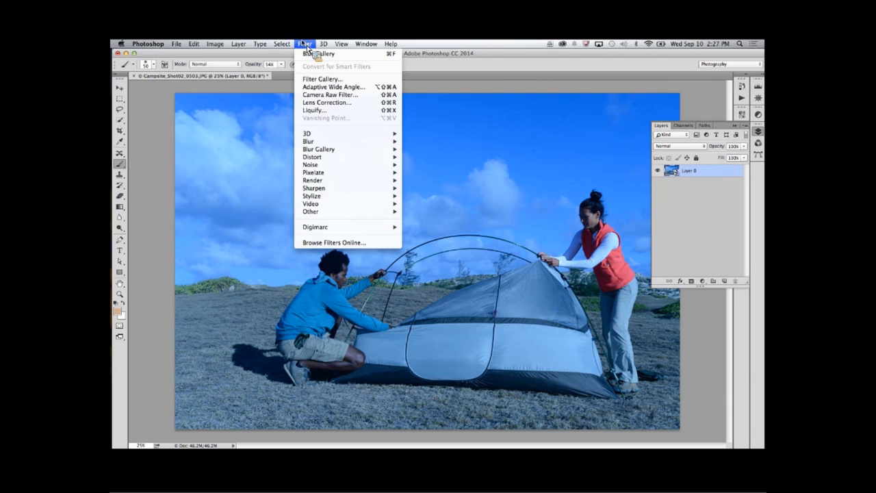
left_click(318, 95)
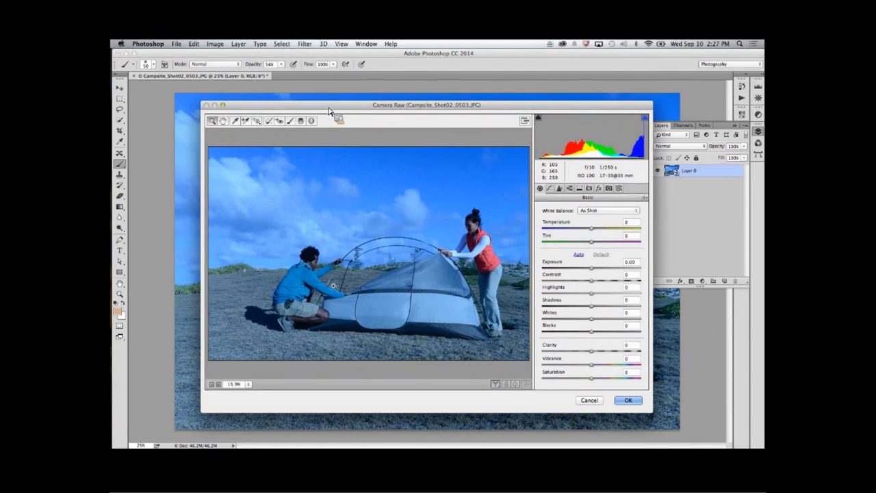
left_click_drag(481, 103, 477, 101)
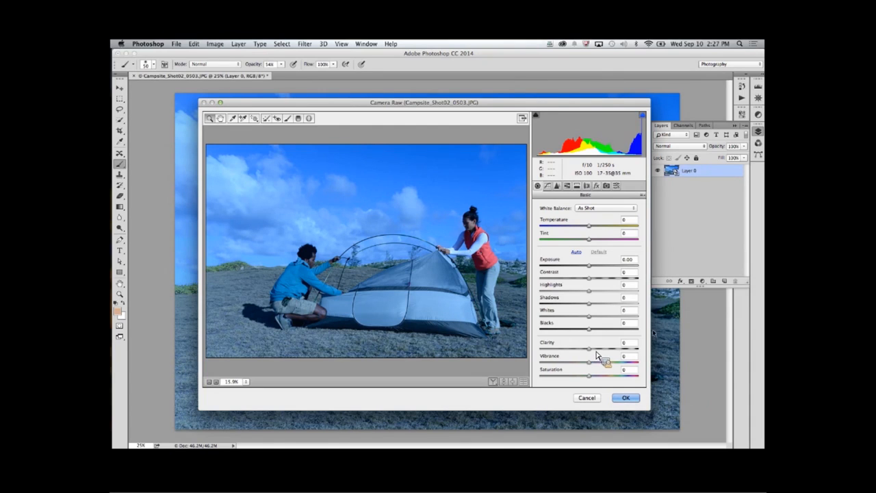
left_click_drag(585, 225, 609, 221)
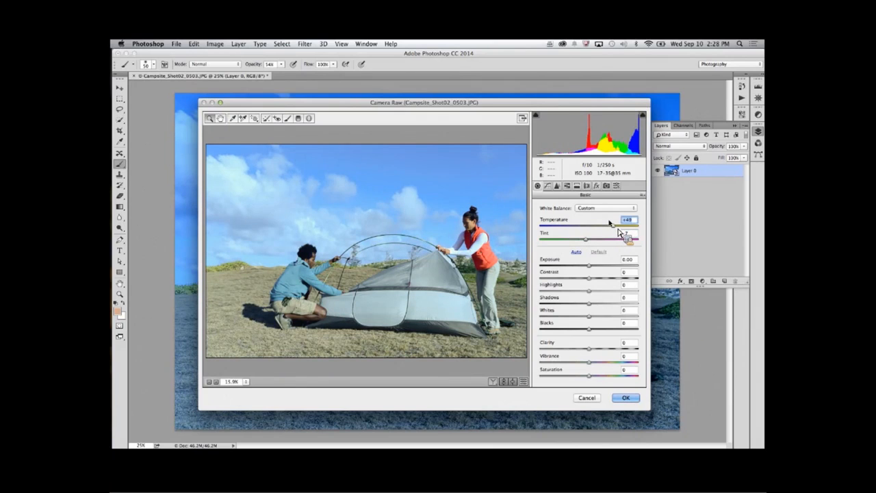
left_click_drag(588, 375, 592, 375)
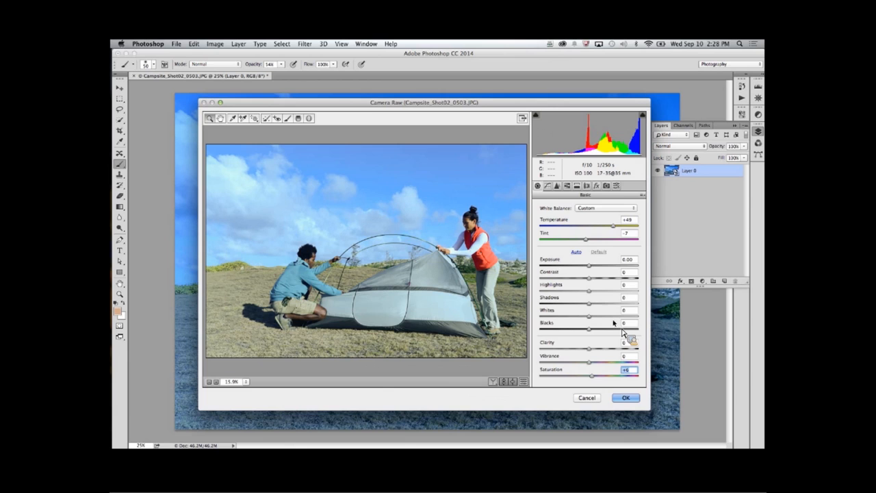
left_click_drag(590, 362, 594, 363)
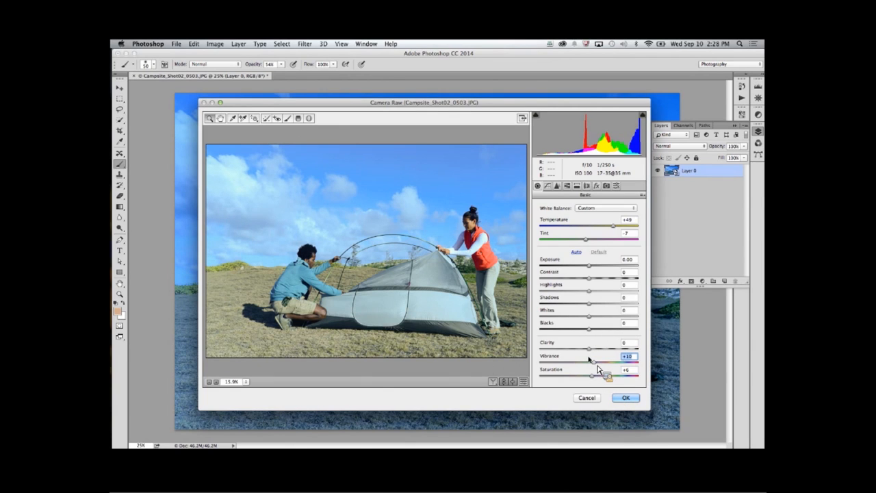
left_click(624, 398)
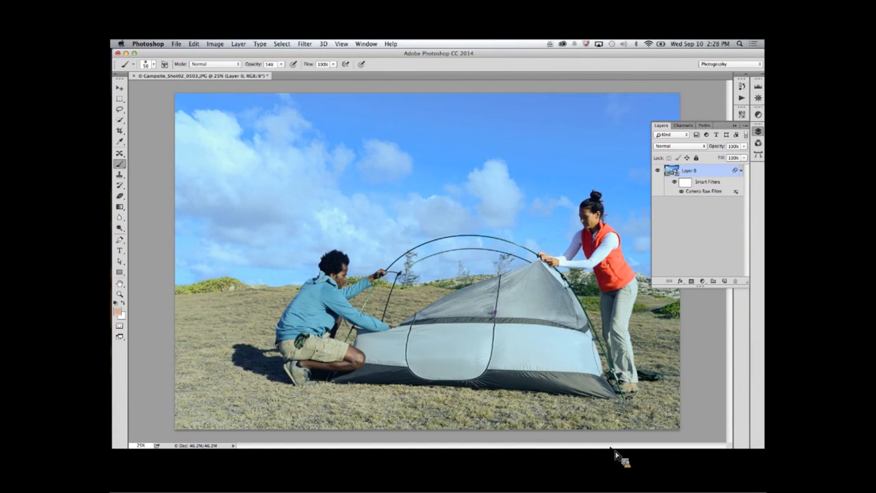
Close the campsite photo without saving and open TrestleBridge.psd from the Prespective Warp folder inside the Photoshop folder.
key("super+w")
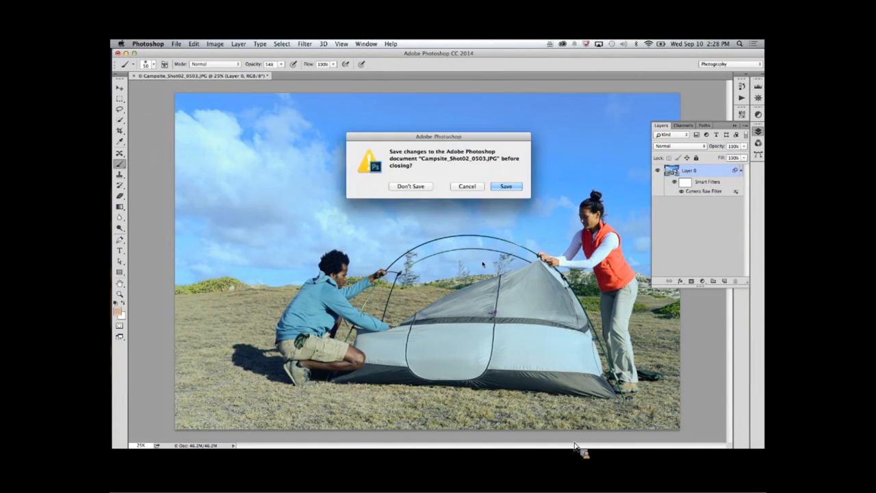
left_click(415, 186)
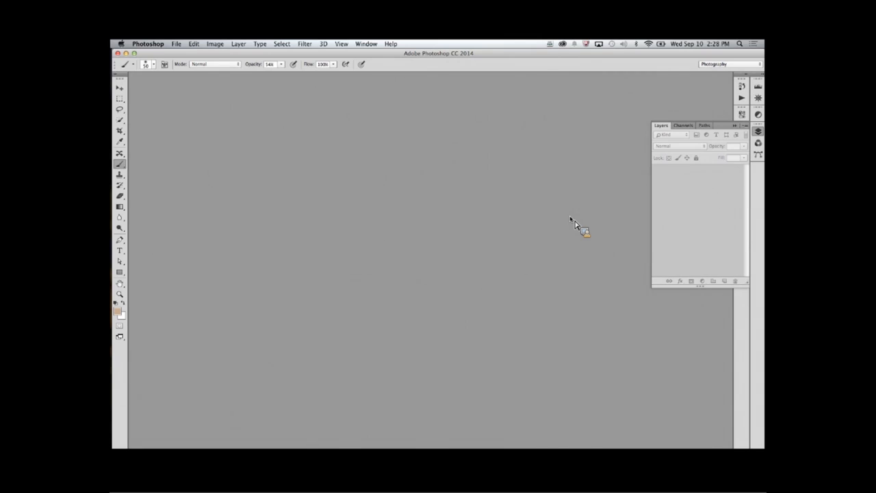
key("super+o")
left_click(422, 115)
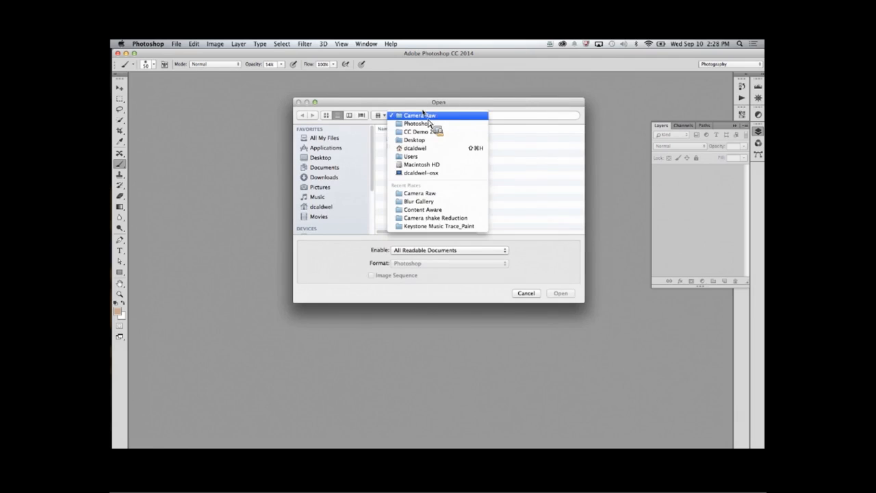
left_click(428, 124)
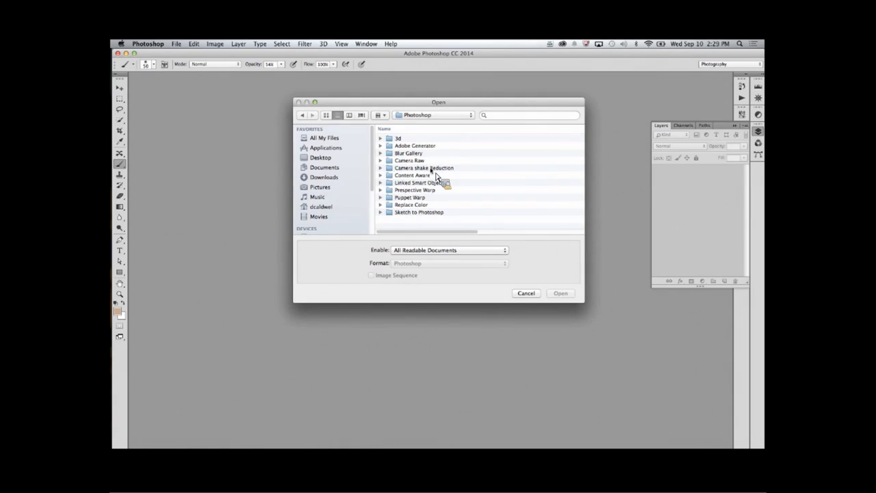
double_click(437, 190)
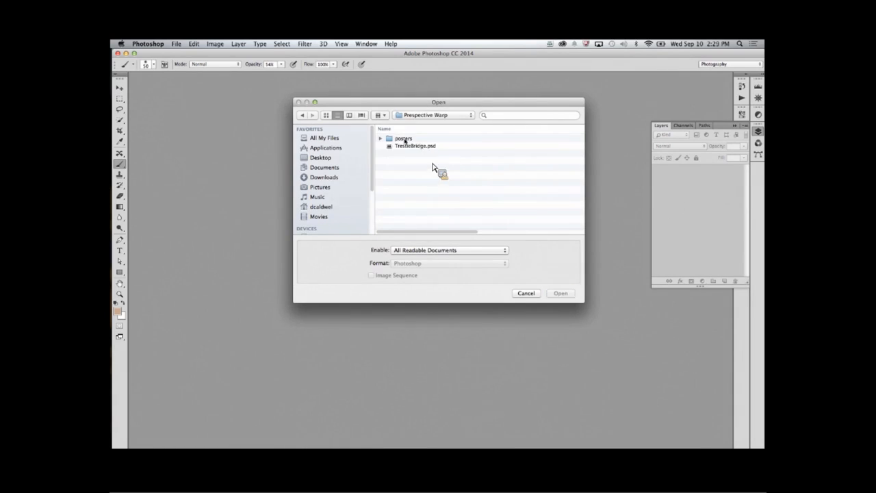
double_click(410, 147)
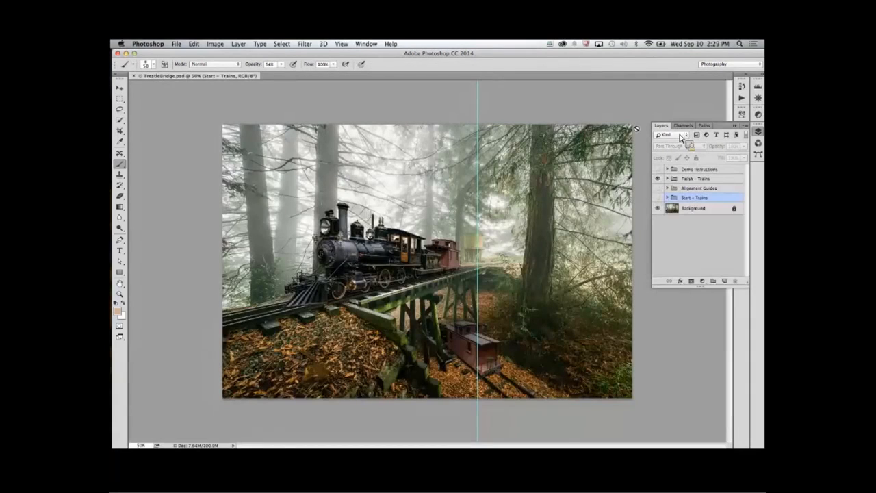
Hide the Finish - Trains layer group and show the Start - Trains group.
left_click(735, 126)
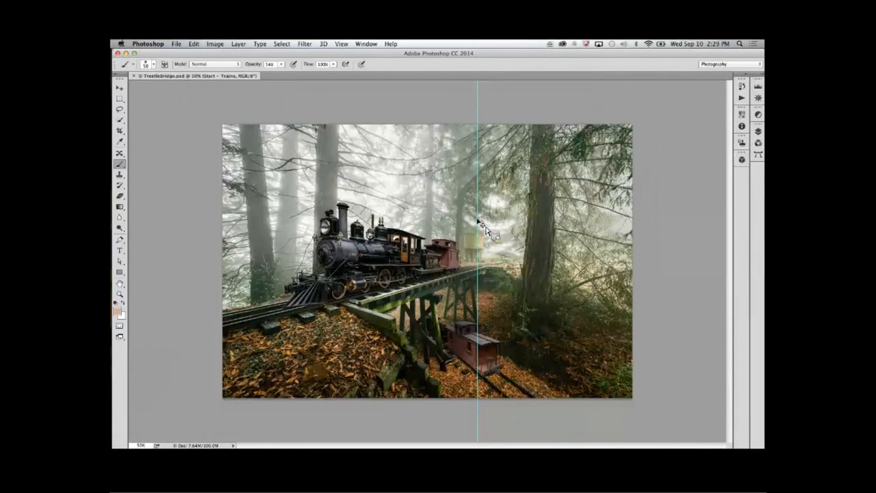
key("super+equal")
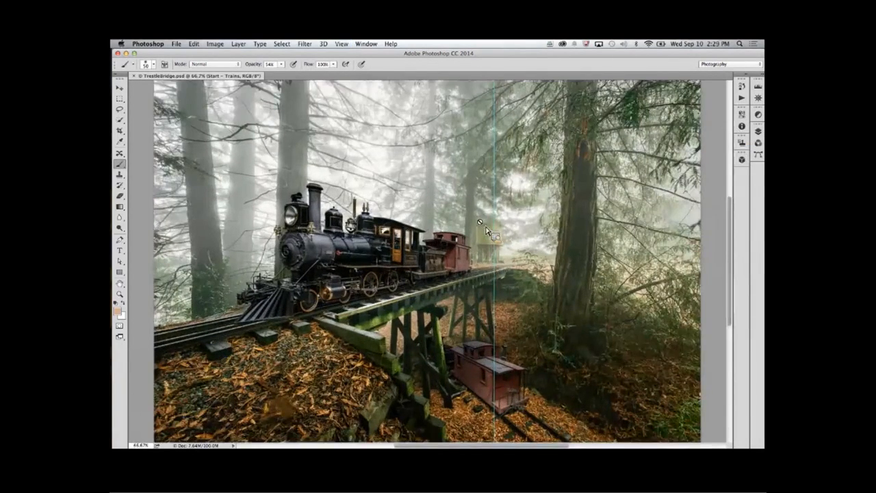
right_click(757, 138)
left_click(758, 130)
left_click(758, 131)
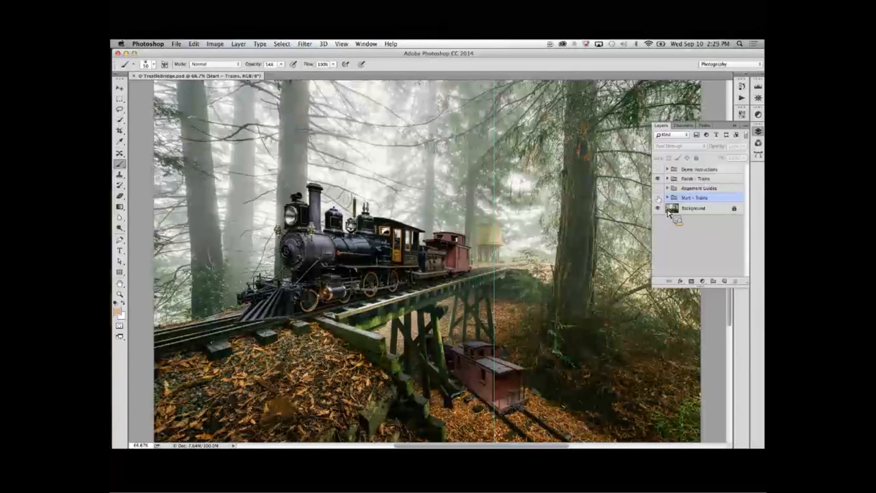
left_click(657, 179)
left_click(657, 198)
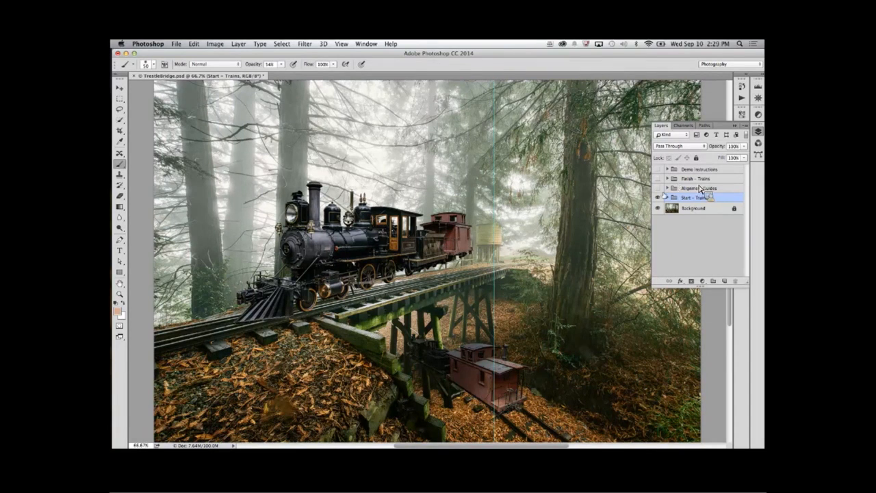
Start Perspective Warp on the Train 1 layer and fit a quad along the train's side, from the locomotive's front to behind the caboose.
left_click(667, 197)
left_click_drag(711, 236, 707, 225)
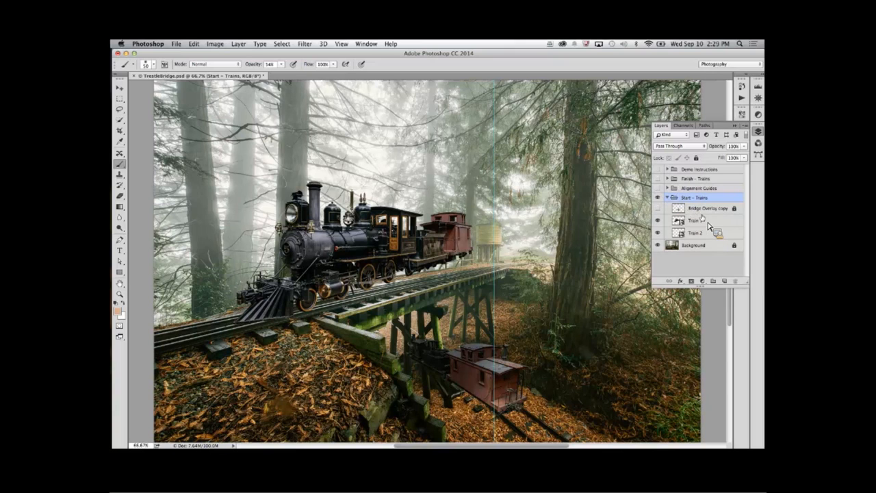
left_click(708, 222)
left_click_drag(708, 223, 202, 45)
left_click(193, 44)
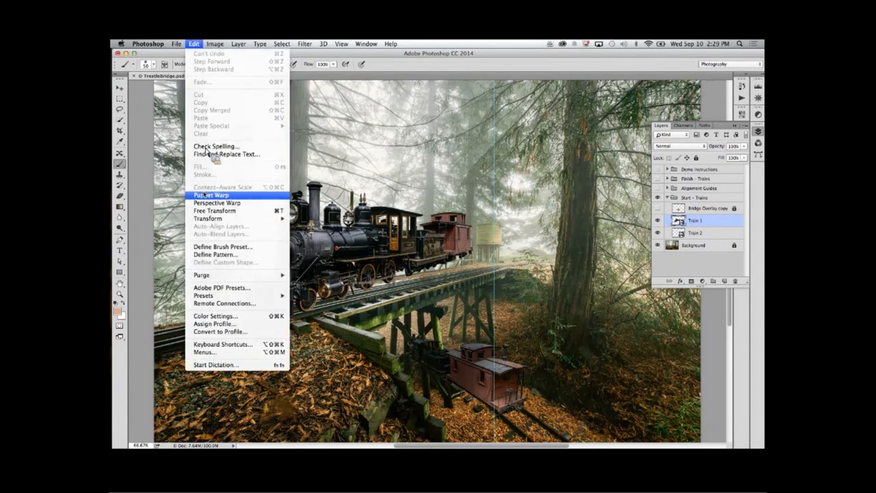
left_click(212, 204)
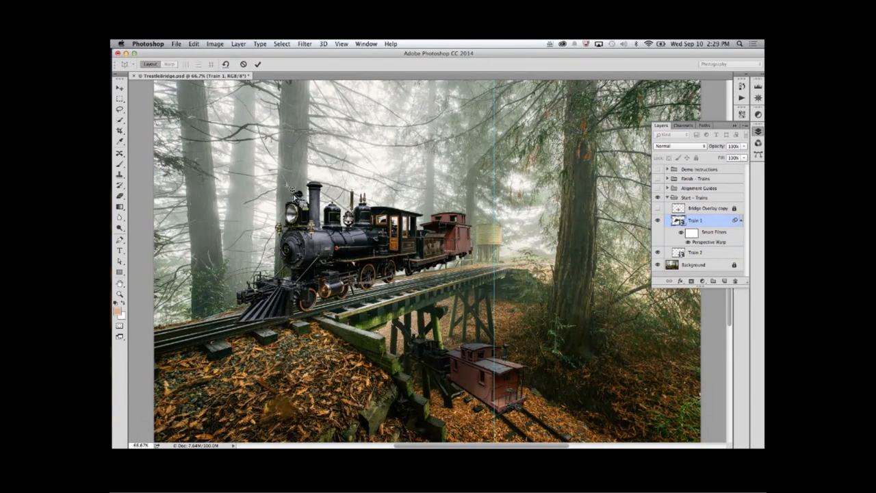
left_click_drag(298, 185, 483, 267)
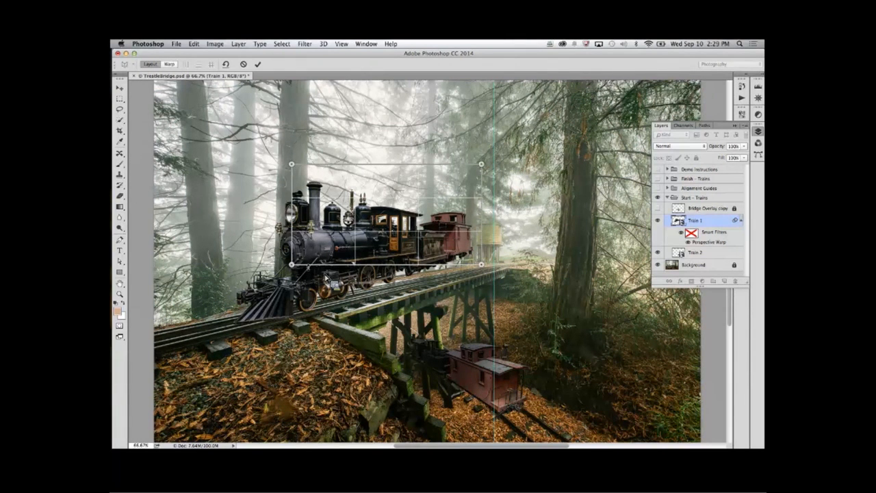
left_click_drag(292, 266, 297, 327)
left_click_drag(481, 165, 479, 178)
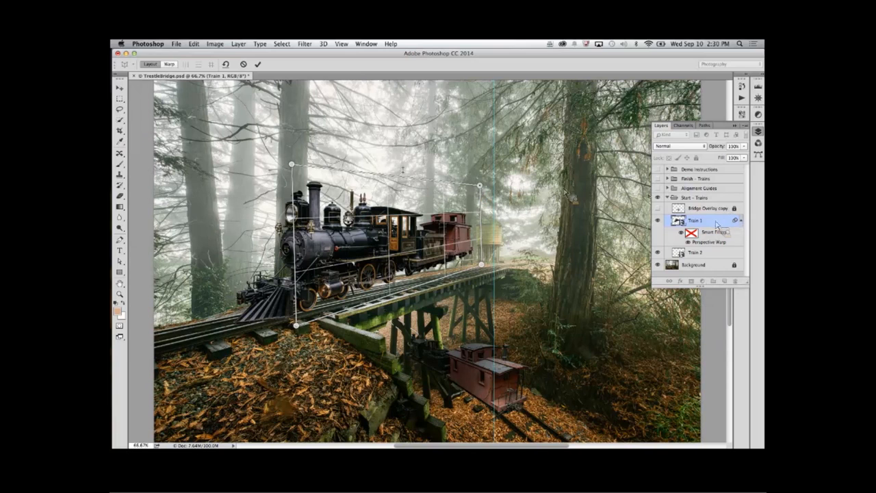
left_click_drag(287, 162, 292, 162)
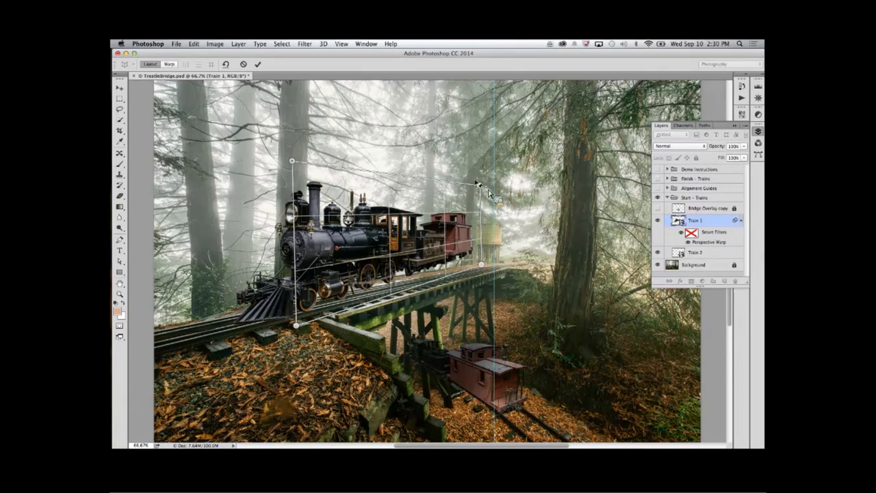
left_click_drag(477, 185, 478, 189)
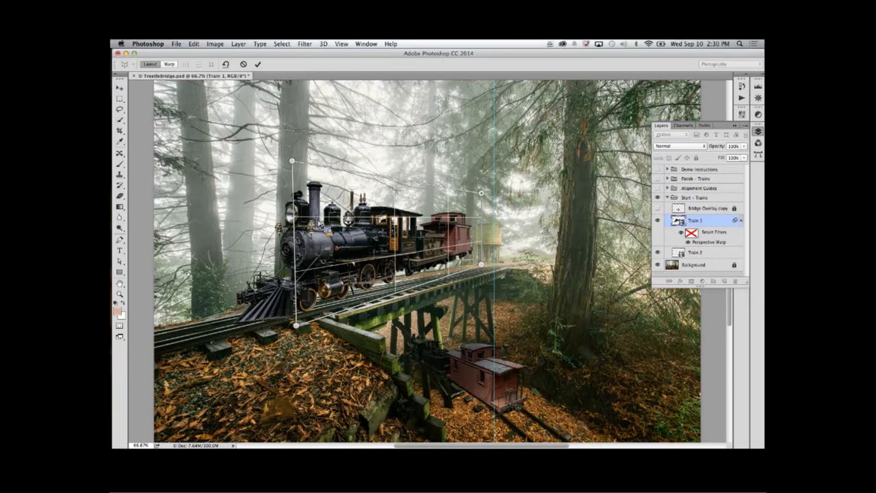
Add a second quad over the locomotive's front, joined to the side quad's front edge, and fit its outer corners to the cowcatcher.
left_click_drag(214, 155, 291, 328)
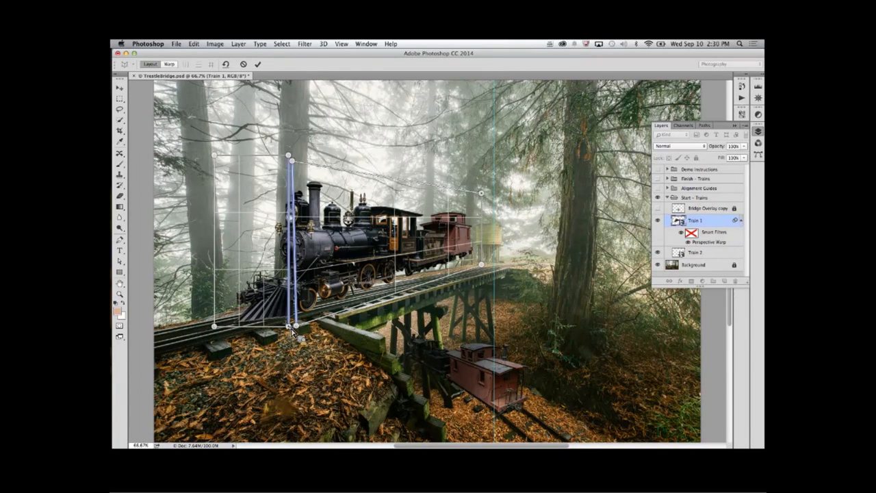
left_click_drag(293, 329, 292, 329)
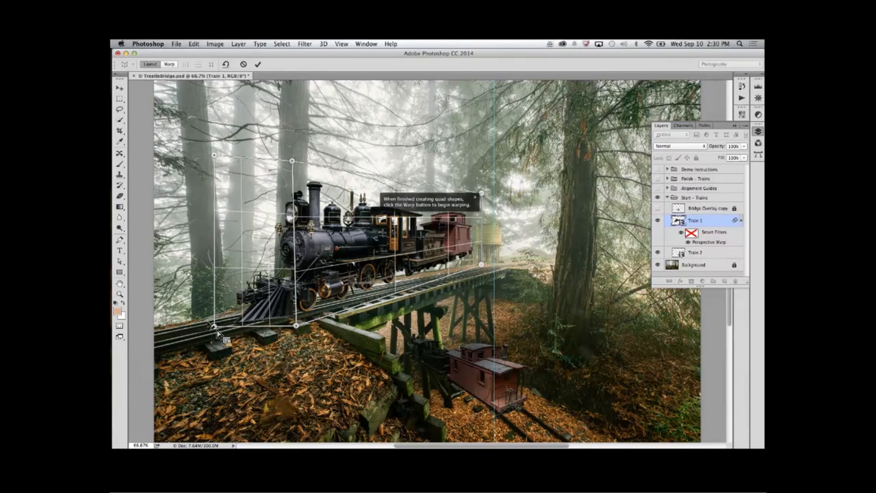
left_click_drag(218, 330, 259, 299)
left_click_drag(223, 162, 254, 167)
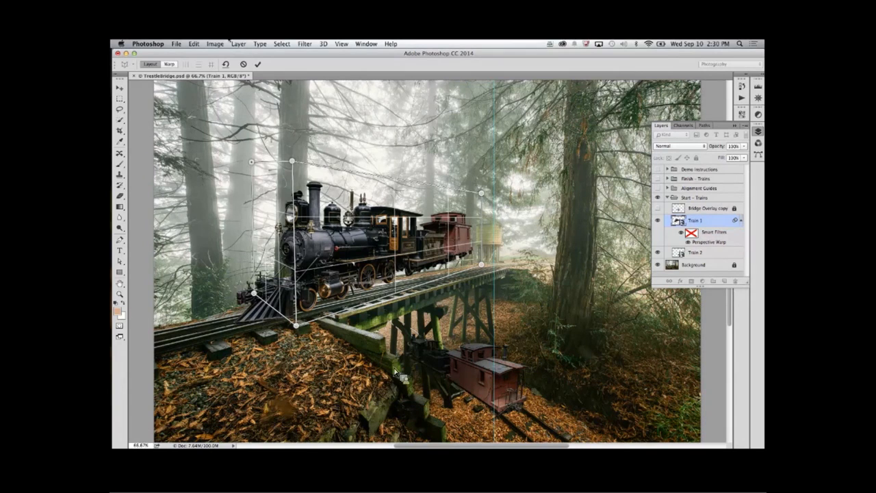
Switch Perspective Warp to warp mode and lock the quads' shared edge and the rear edge to vertical.
left_click(169, 64)
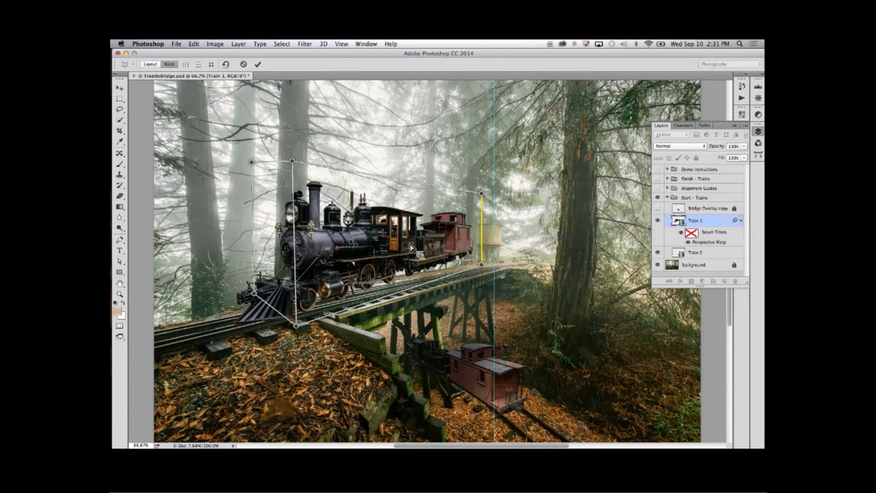
left_click(299, 258, "shift")
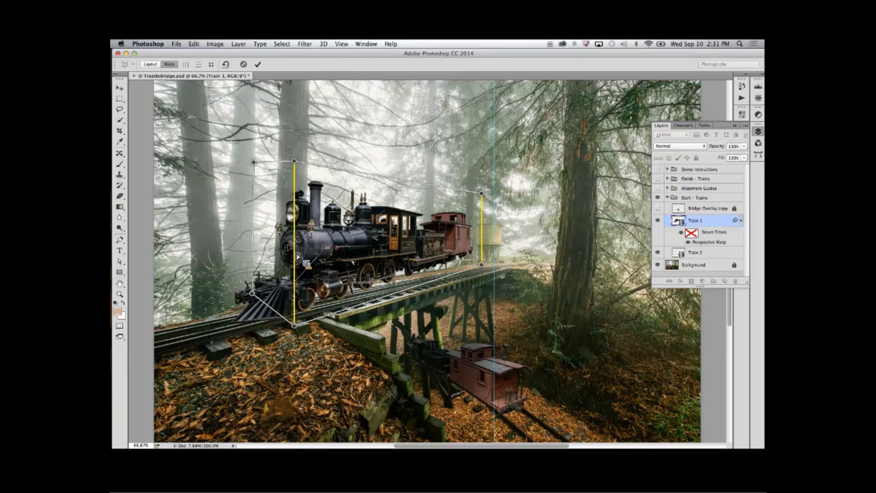
left_click(483, 262, "shift")
Adjust the quads' rear, shared and front corners so Train 1 follows the trestle's track, and commit the Perspective Warp.
left_click_drag(491, 264, 505, 276)
left_click_drag(504, 193, 507, 204)
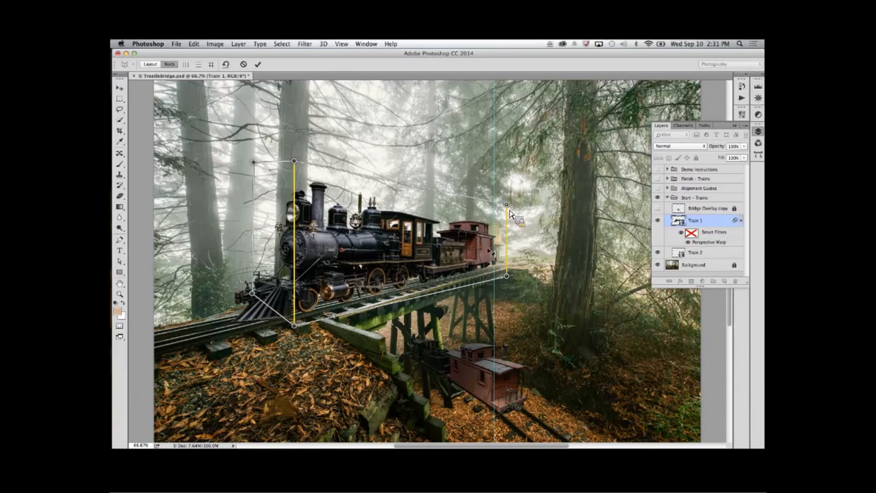
left_click_drag(507, 276, 509, 277)
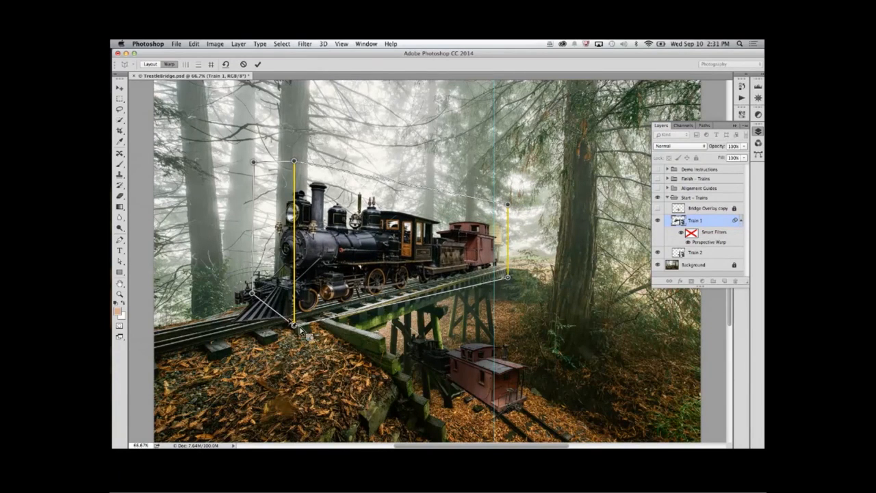
left_click_drag(296, 328, 294, 330)
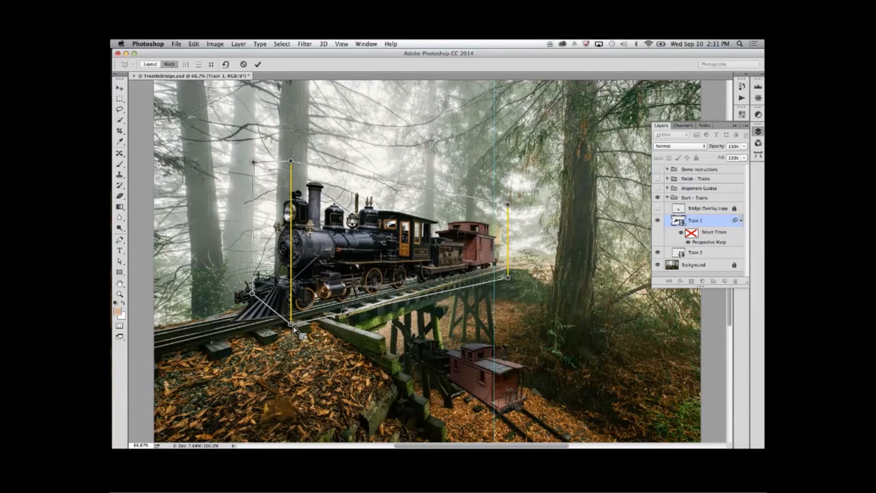
left_click_drag(507, 200, 512, 205)
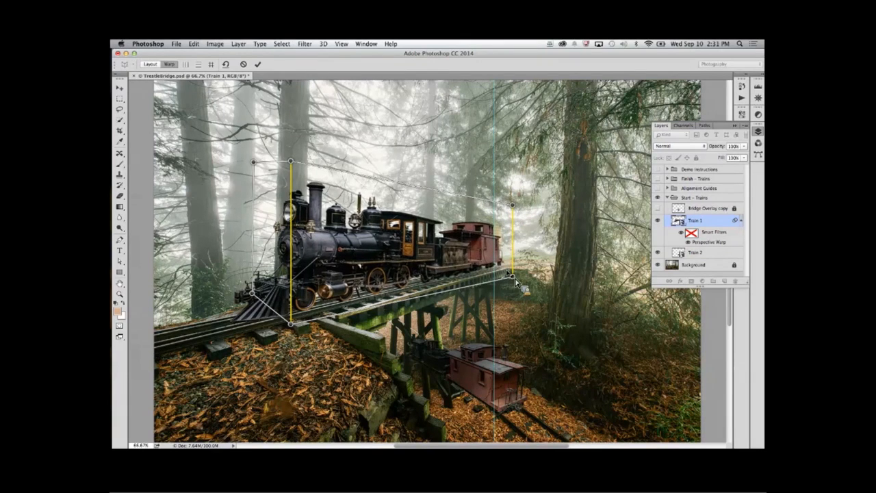
left_click_drag(512, 276, 514, 279)
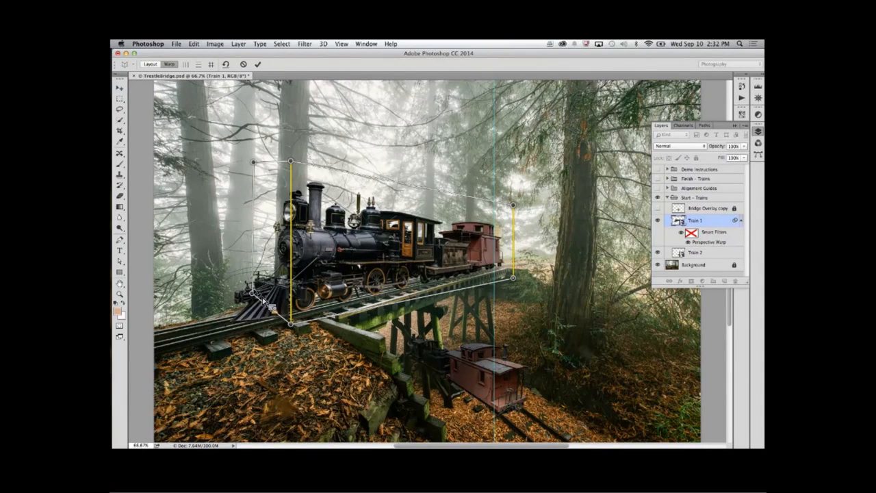
left_click_drag(252, 294, 252, 297)
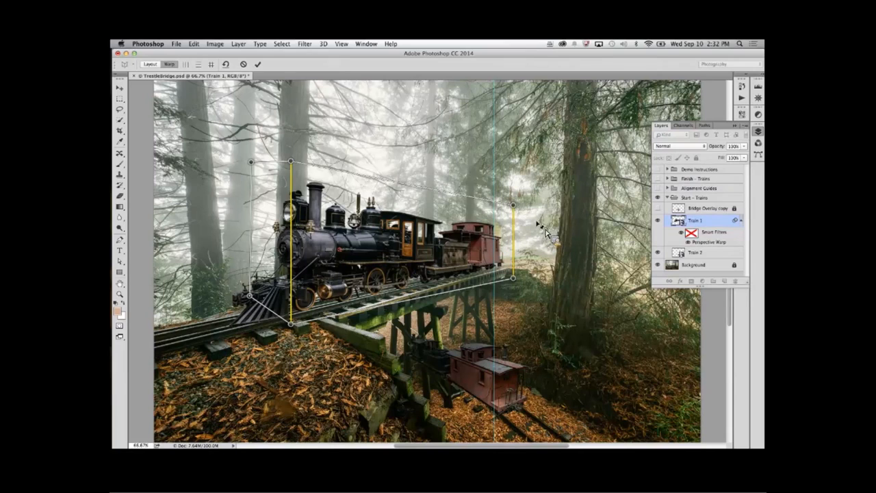
left_click(258, 63)
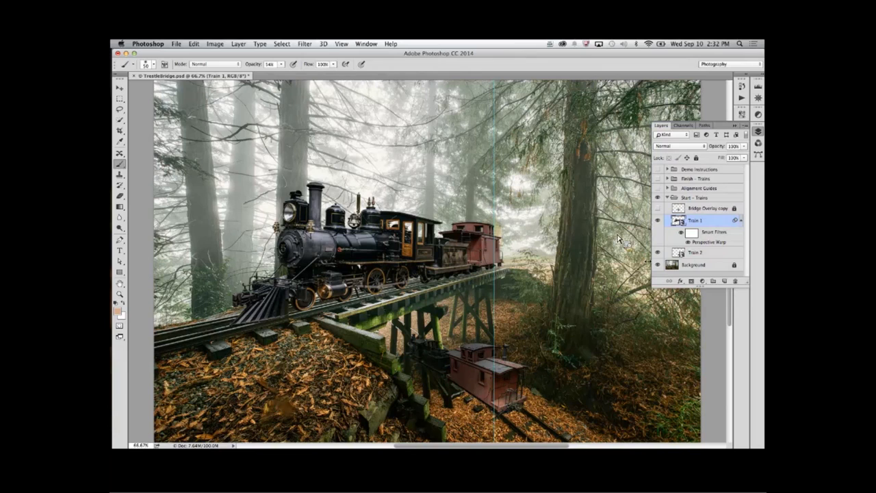
Hide and reshow the Background layer to examine the cut-out trains on their own.
left_click(659, 264)
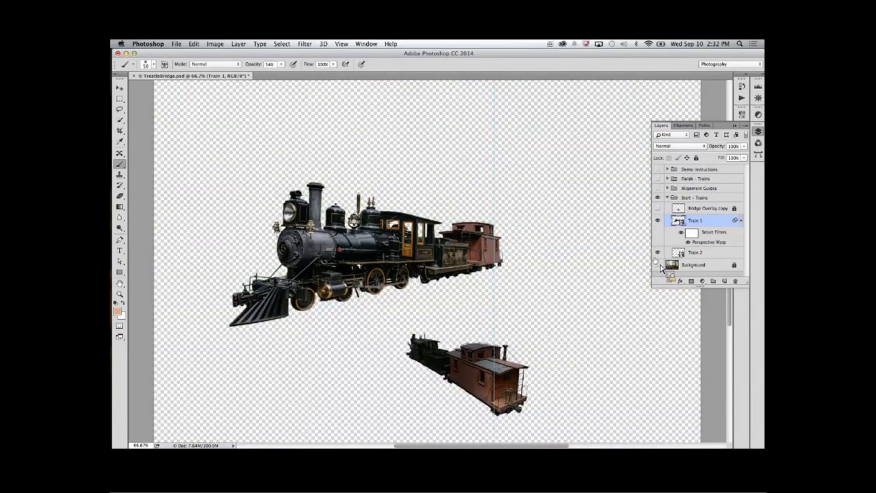
left_click(658, 265)
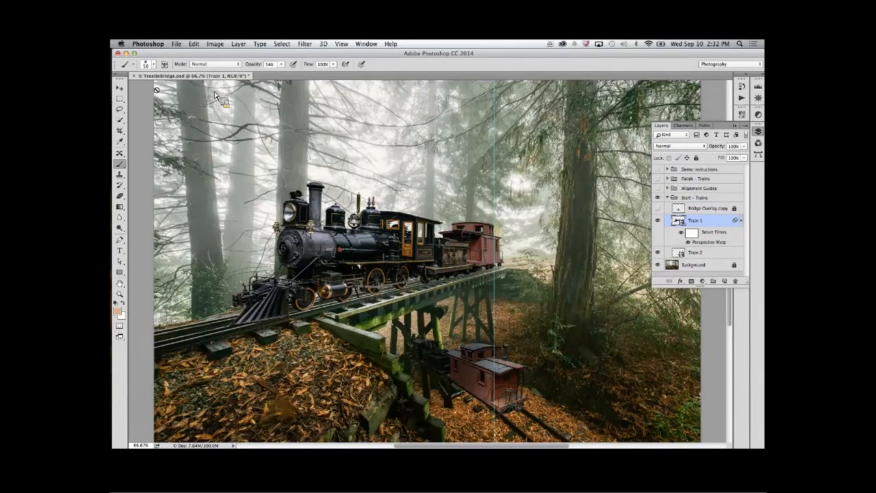
left_click(121, 110)
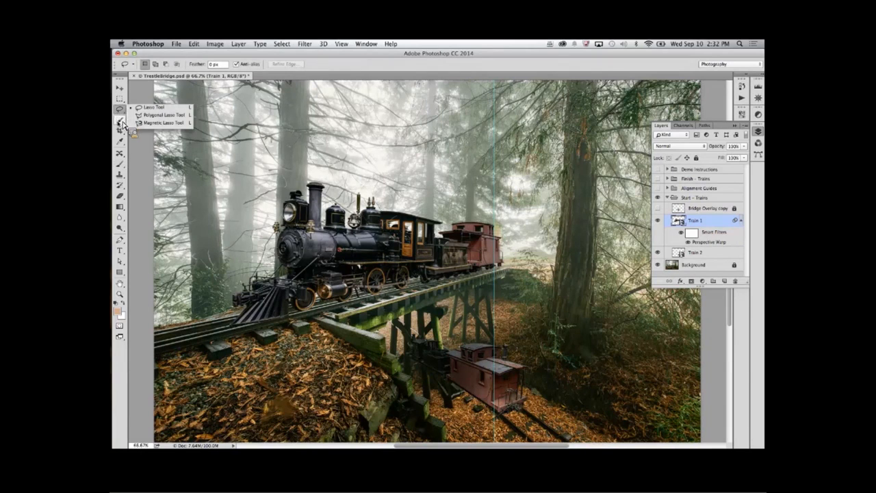
left_click(123, 122)
left_click(123, 122)
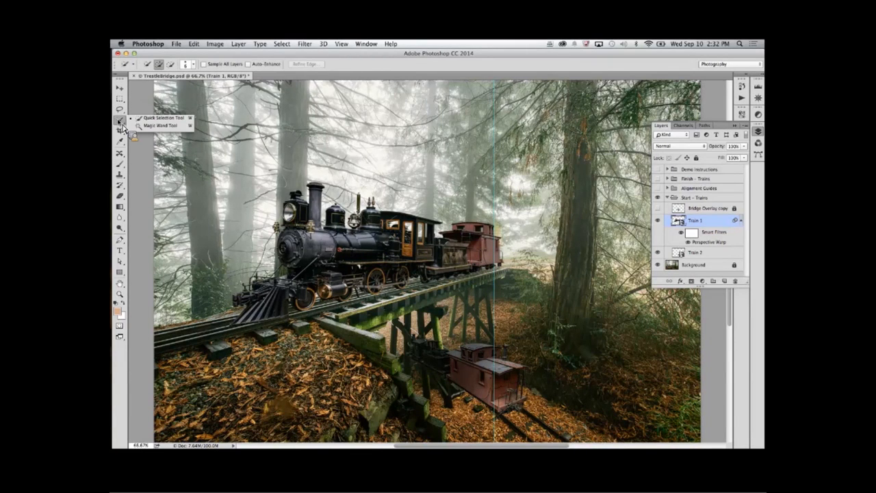
left_click(121, 112)
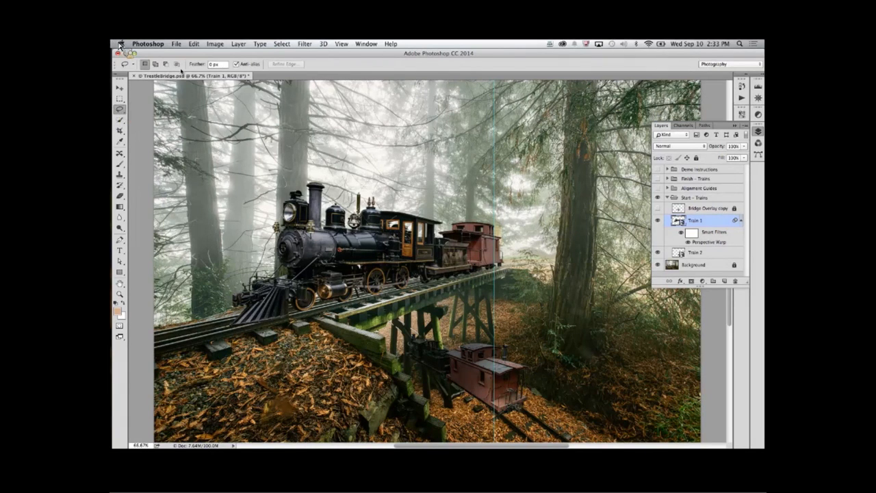
Close TrestleBridge.psd without saving the changes.
key("super+w")
left_click(407, 183)
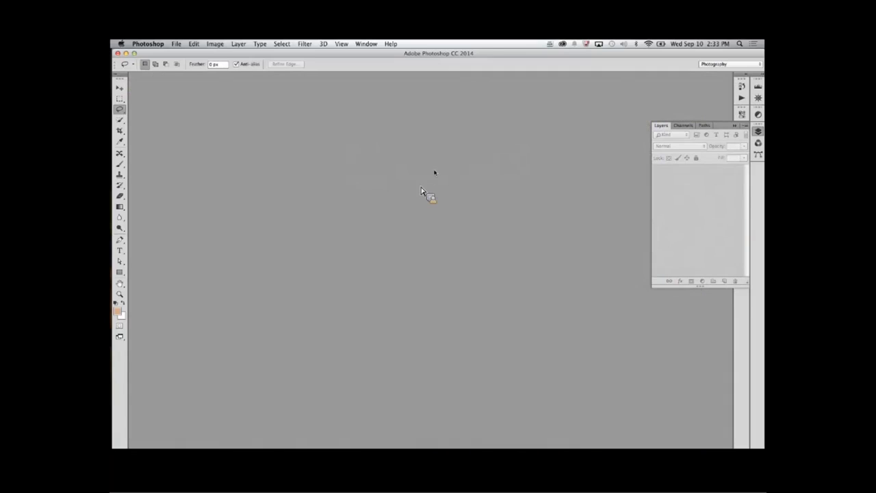
Open elephant_puppet copy 3.psd from the Puppet Warp folder inside the Photoshop demo folder.
left_click(739, 130)
key("super+o")
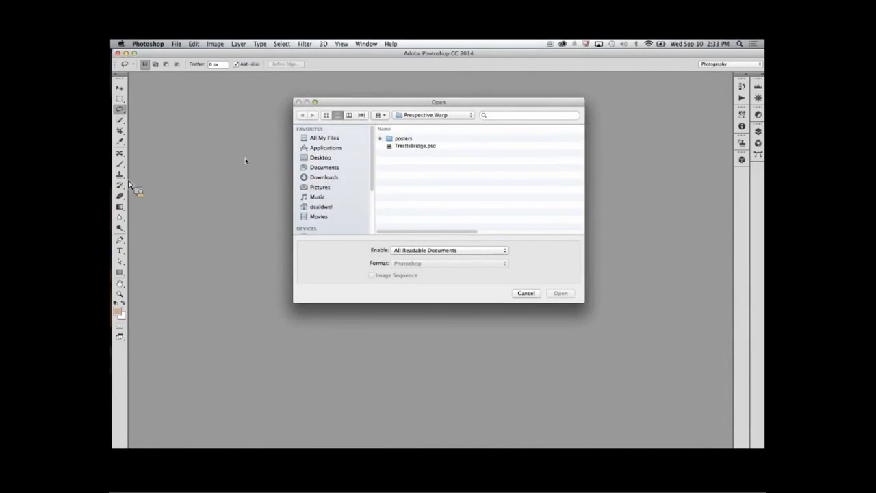
left_click(424, 116)
left_click(429, 123)
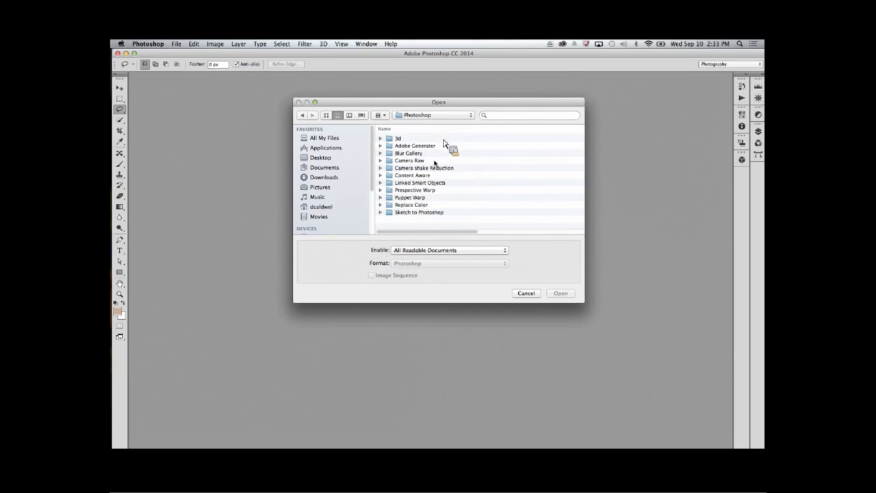
double_click(413, 197)
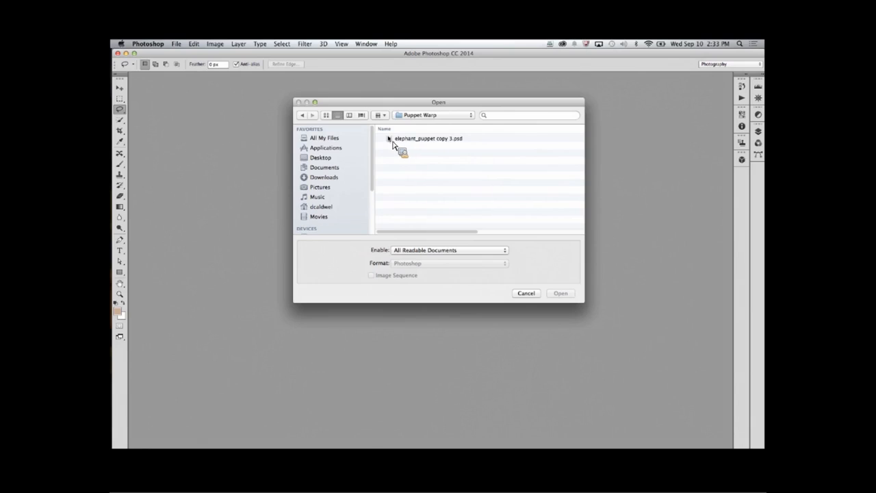
double_click(394, 139)
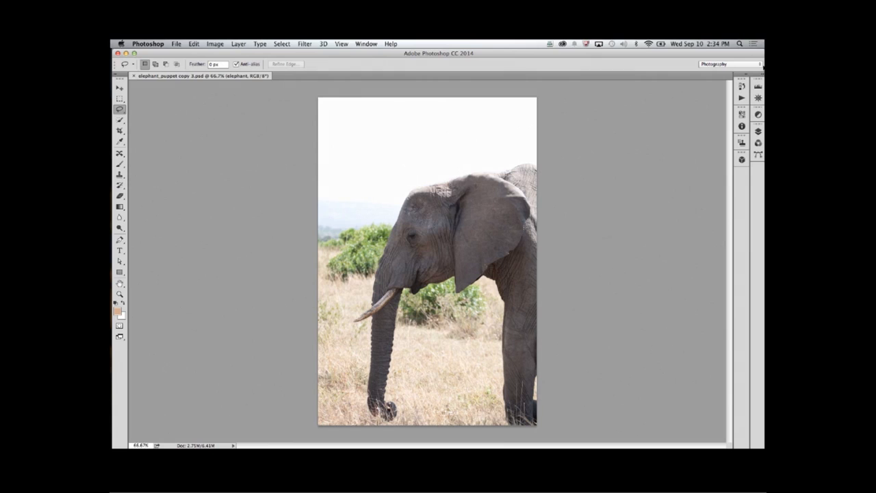
Show the layers, and hide and reshow the Background layer to examine the elephant cut-out.
left_click(757, 130)
left_click(657, 189)
left_click(658, 189)
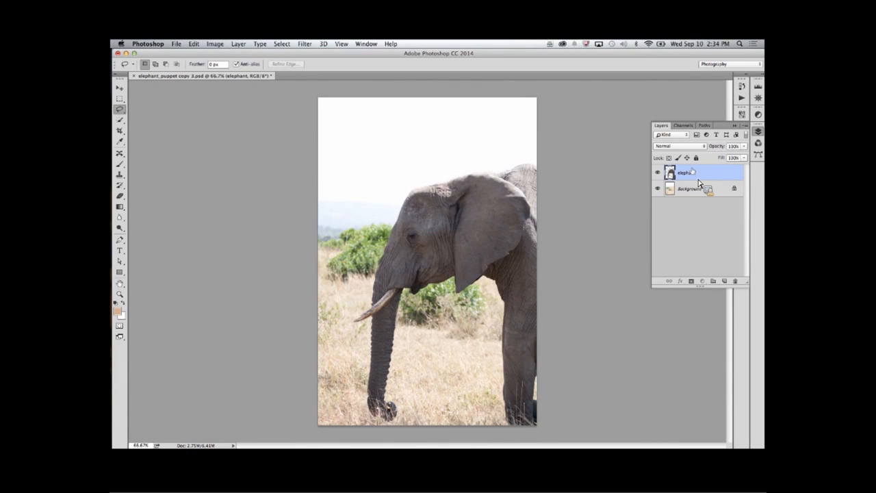
Start Puppet Warp on the elephant layer, try moving a single pin at the trunk's tip, and undo that pin.
left_click(194, 44)
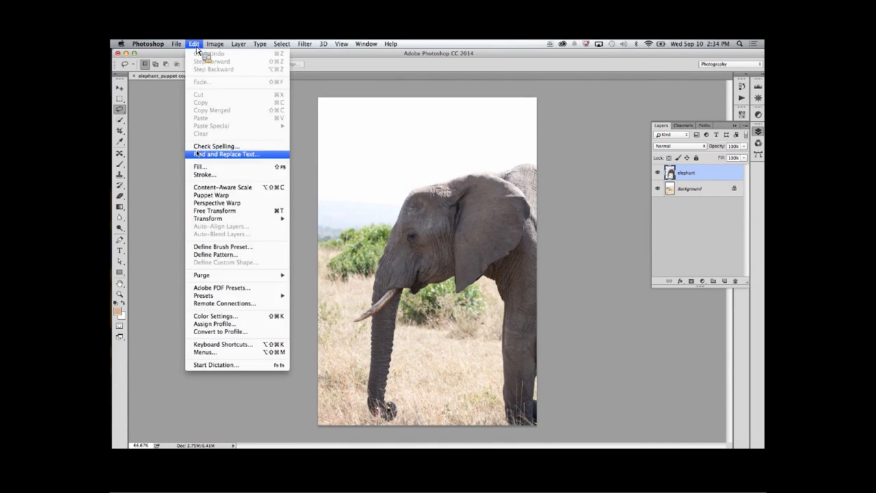
left_click(207, 193)
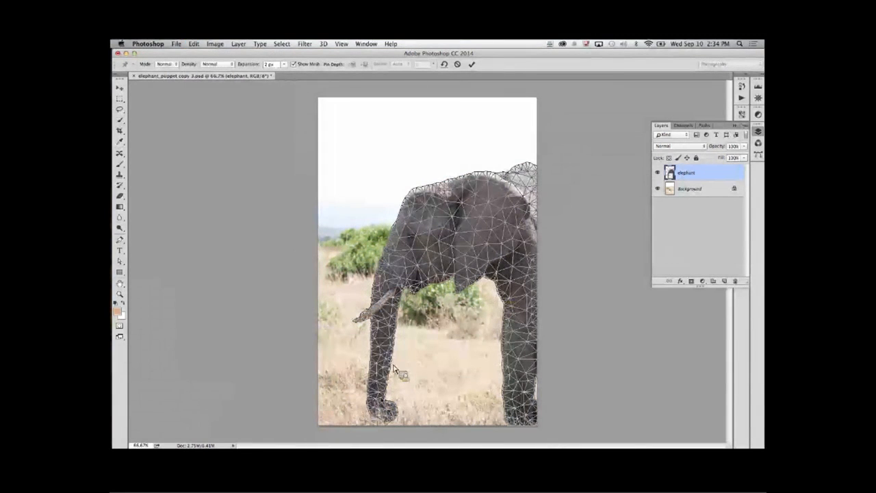
left_click_drag(392, 416, 374, 396)
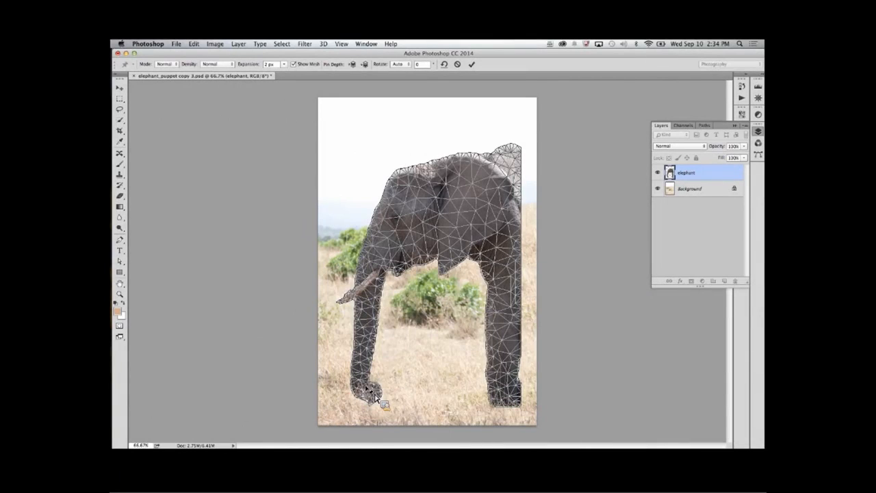
key("super+z")
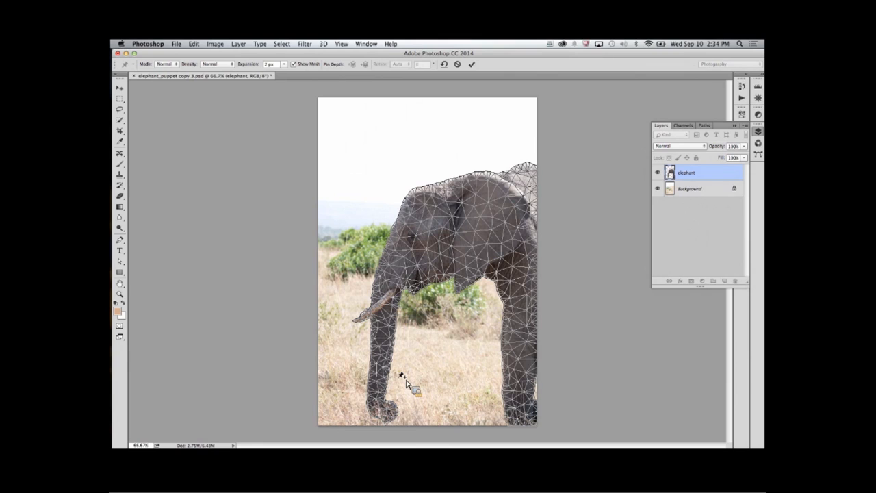
Pin the elephant's foot, raise the trunk's tip high into the sky with a second pin, and commit the Puppet Warp.
left_click(526, 420)
left_click_drag(388, 417, 357, 113)
left_click_drag(370, 123, 379, 128)
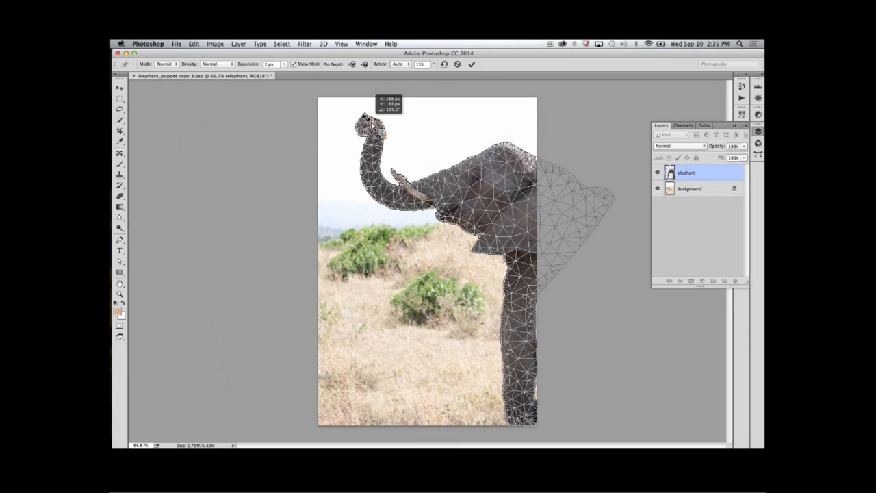
left_click_drag(379, 128, 382, 128)
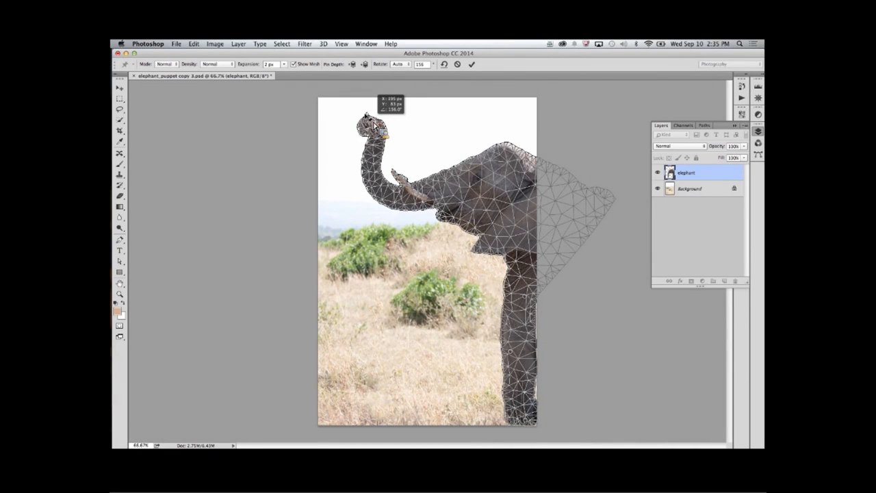
left_click_drag(374, 125, 376, 126)
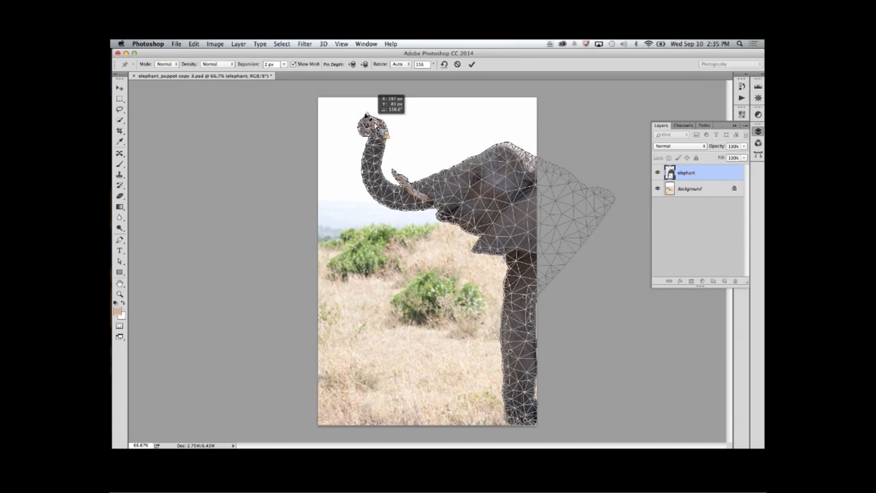
left_click_drag(367, 116, 348, 112)
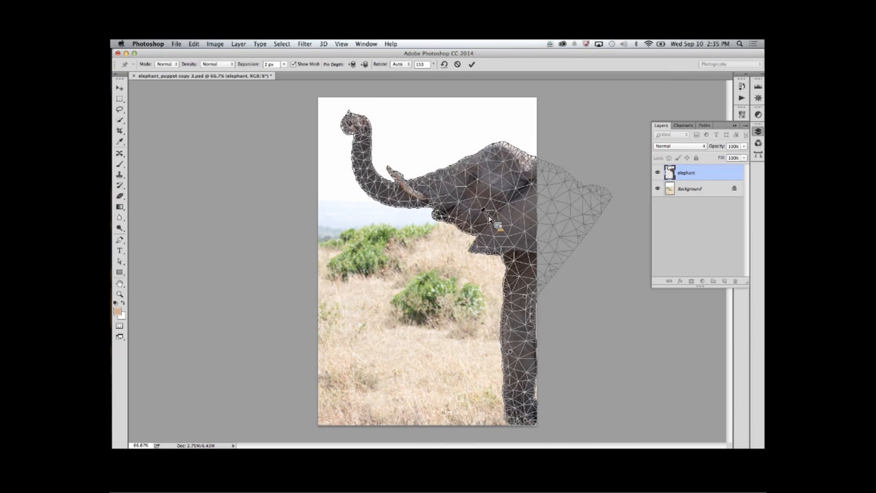
left_click(472, 63)
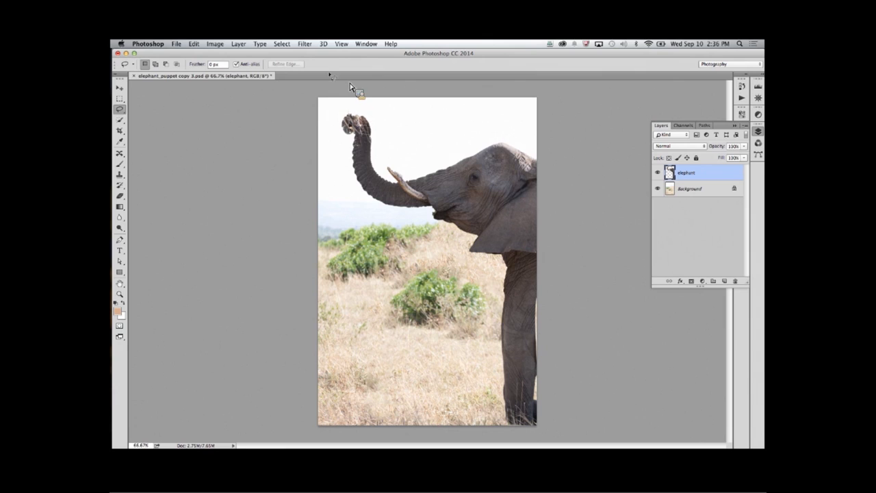
Close the elephant document without saving and open Darby University Layout.psd from the Adobe Generator folder's Darby University subfolder.
key("super+w")
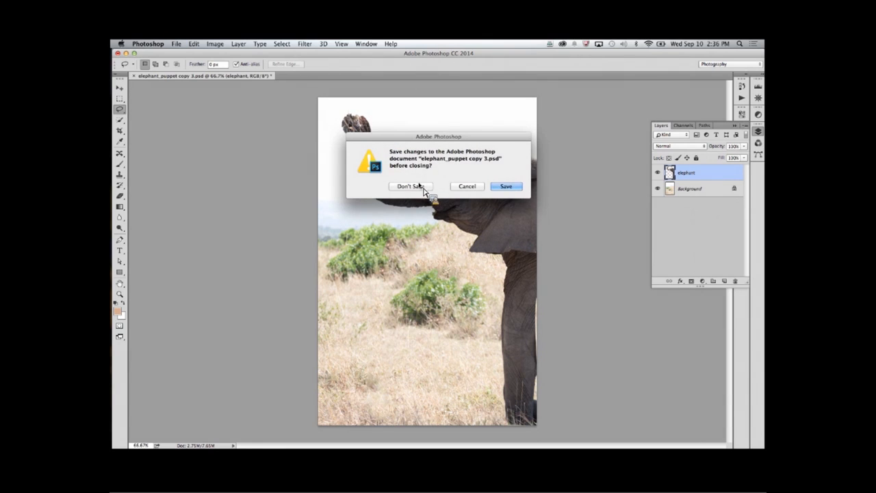
left_click(413, 186)
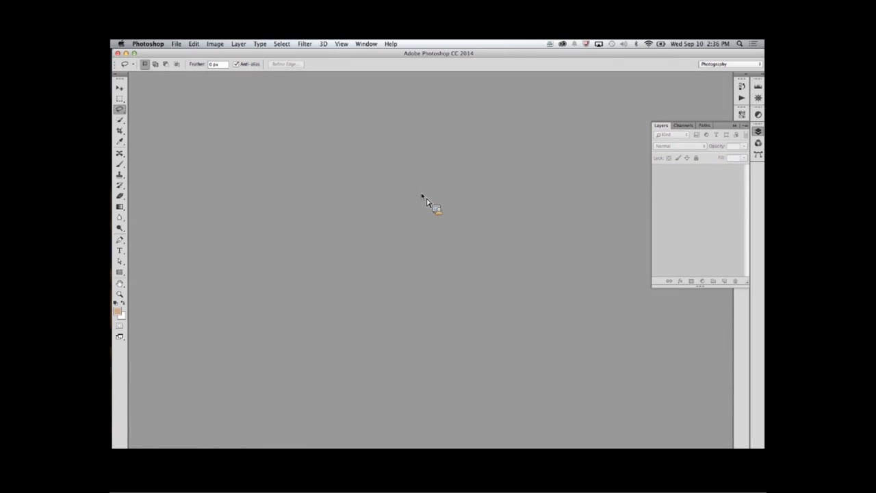
key("super+o")
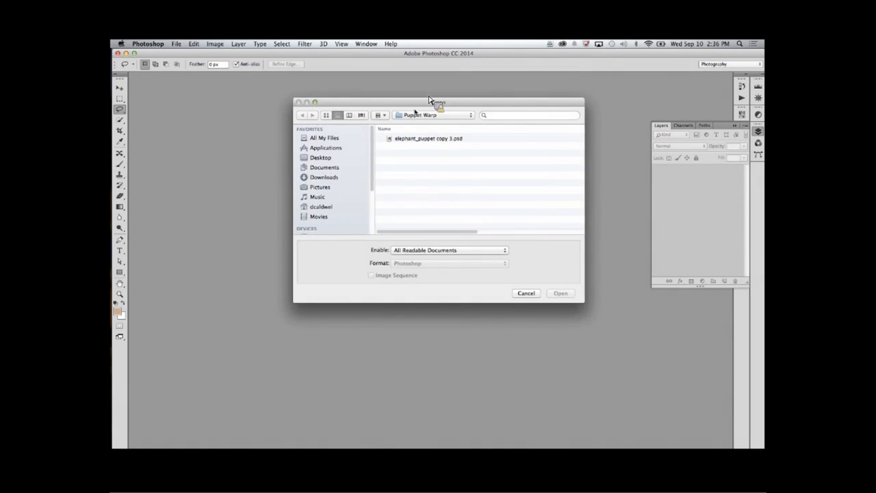
left_click(421, 115)
left_click(419, 124)
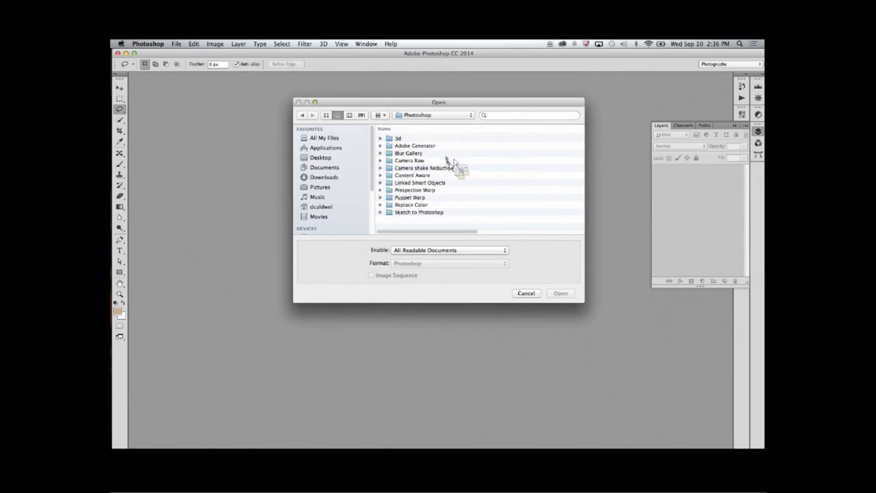
double_click(410, 145)
double_click(412, 139)
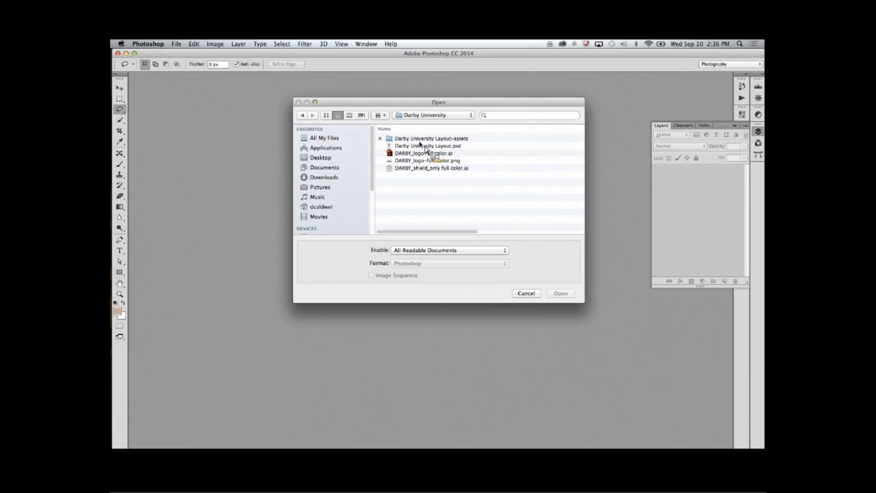
double_click(420, 145)
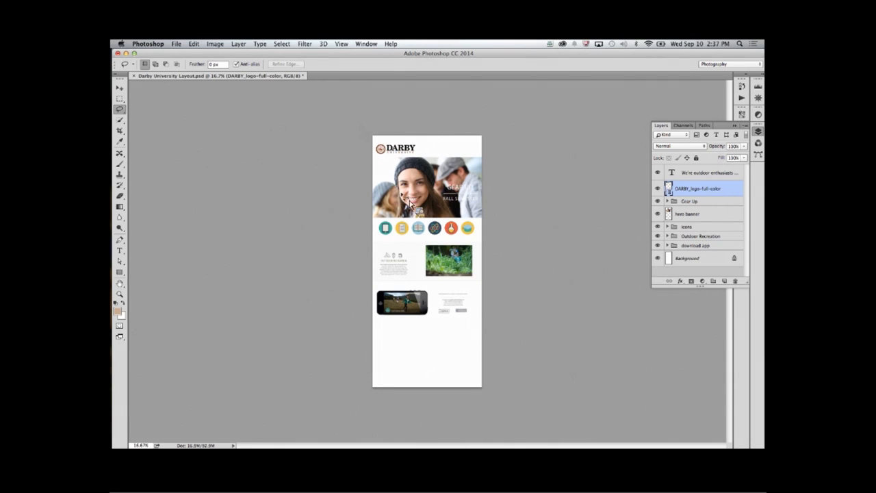
Enlarge the layer list and expand the icons group to show its individual icon layers.
key("super+plus")
scroll(420, 222, "up", 3)
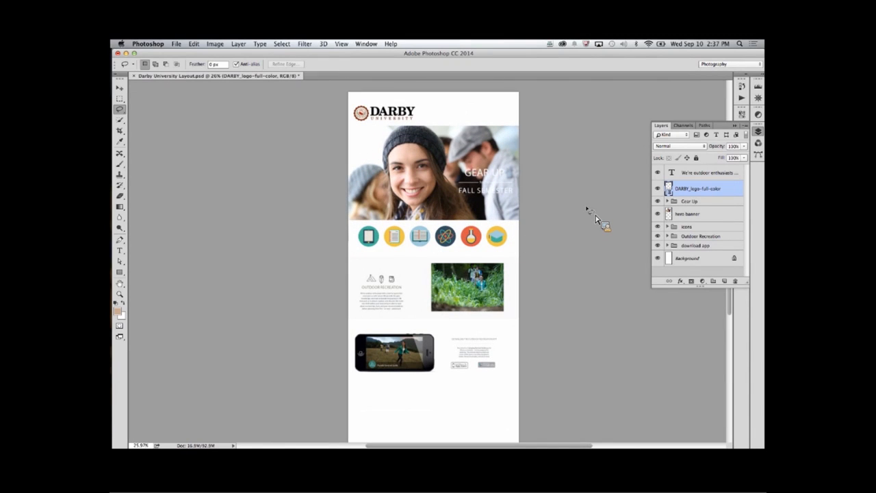
left_click_drag(595, 219, 640, 245)
left_click_drag(748, 287, 752, 364)
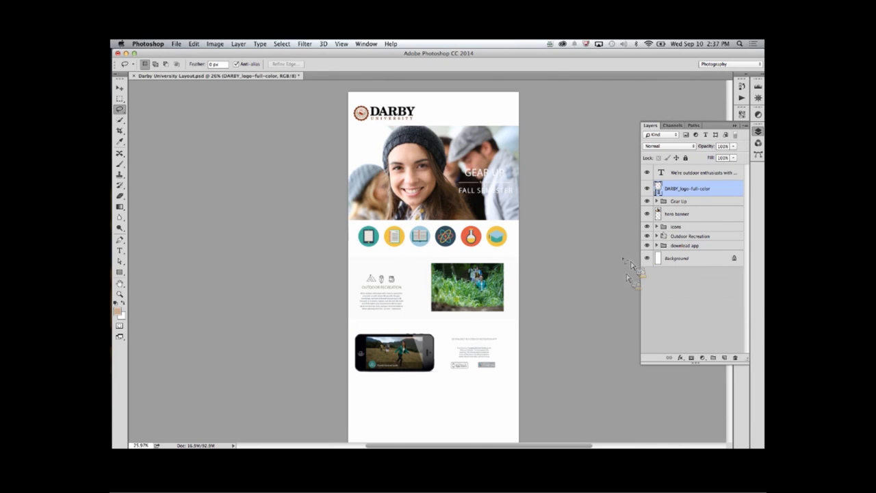
left_click(655, 227)
left_click_drag(662, 235, 682, 286)
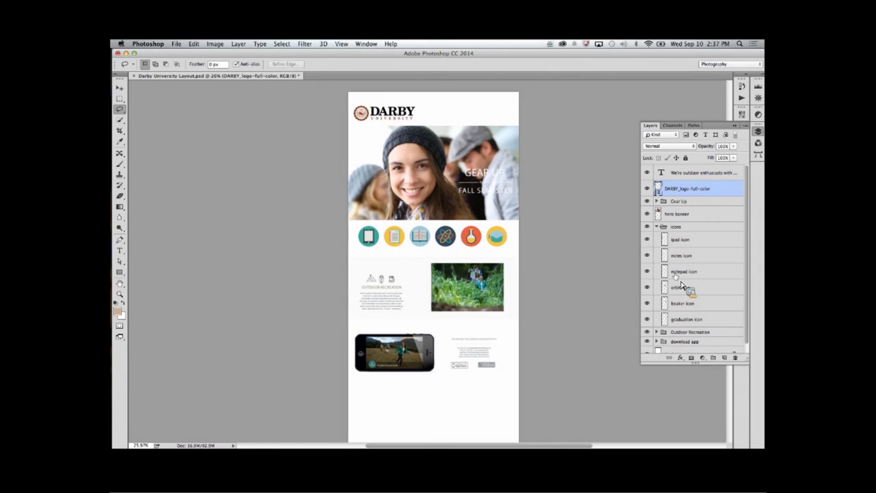
Switch to Finder, move the Darby University Layout-assets folder to the Trash, and return to the Photoshop layout.
left_click_drag(681, 284, 409, 223)
right_click(406, 218)
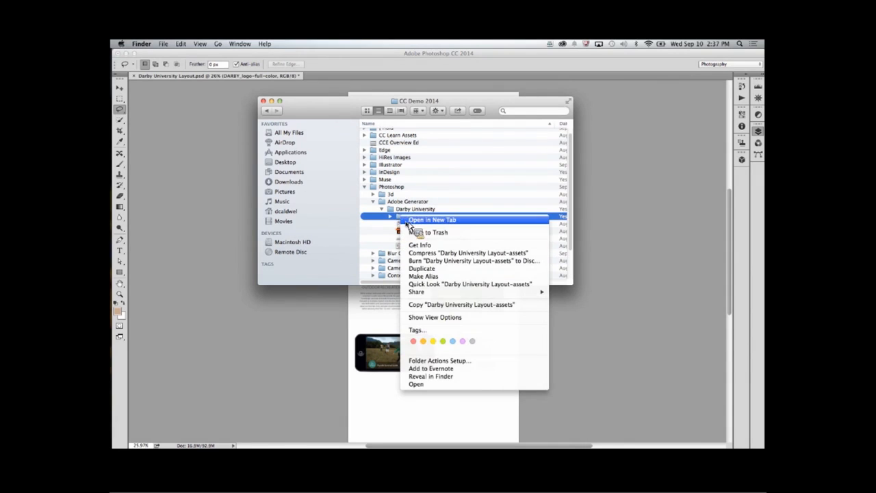
left_click(419, 231)
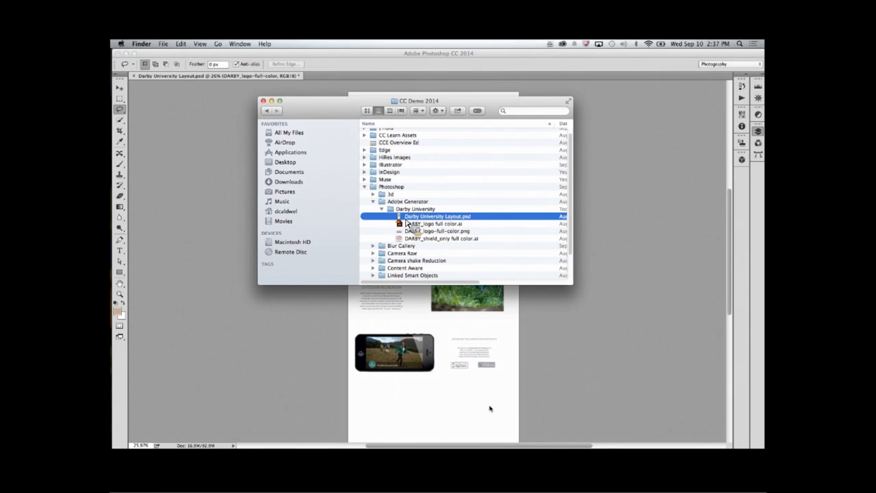
left_click(552, 404)
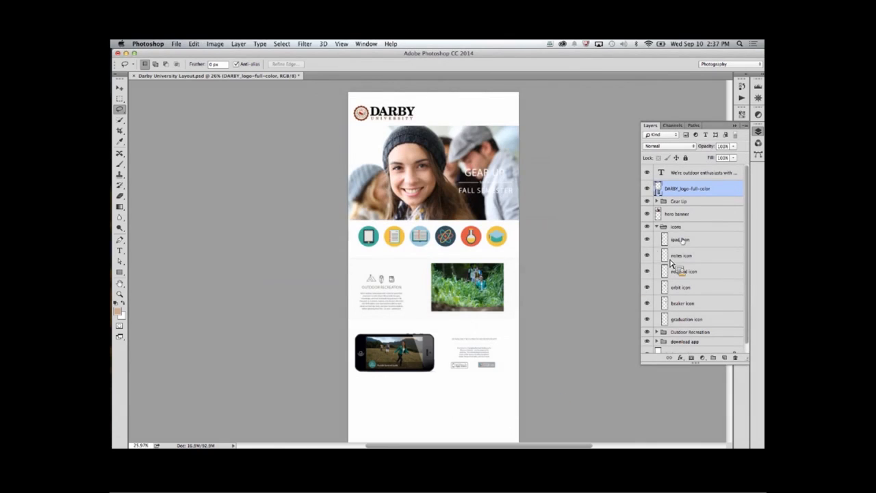
Rename the first three layers in the icons group as ipad icon.png, notes icon.jpg and notepad icon.png.
left_click(680, 239)
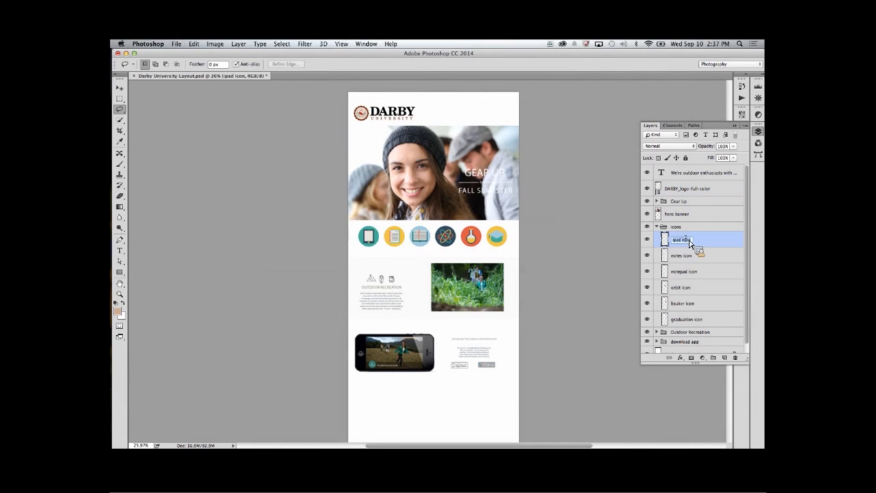
double_click(690, 238)
type(".png")
double_click(685, 256)
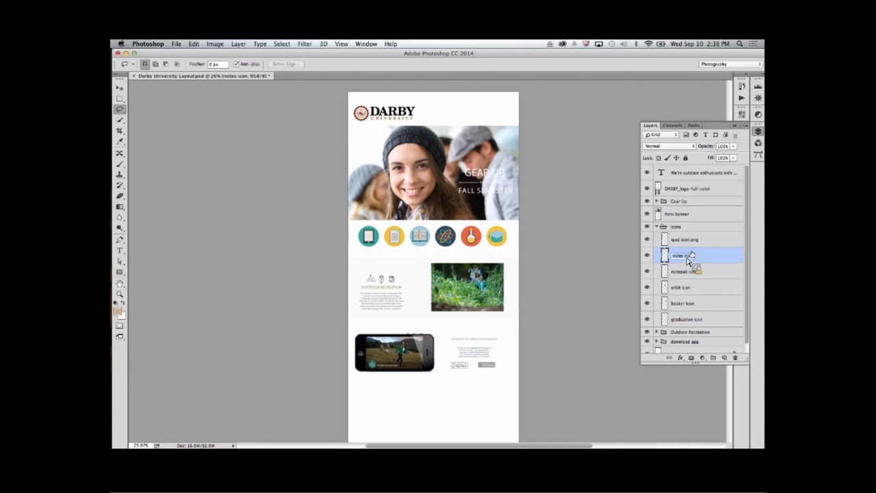
key("Right")
type(".jp")
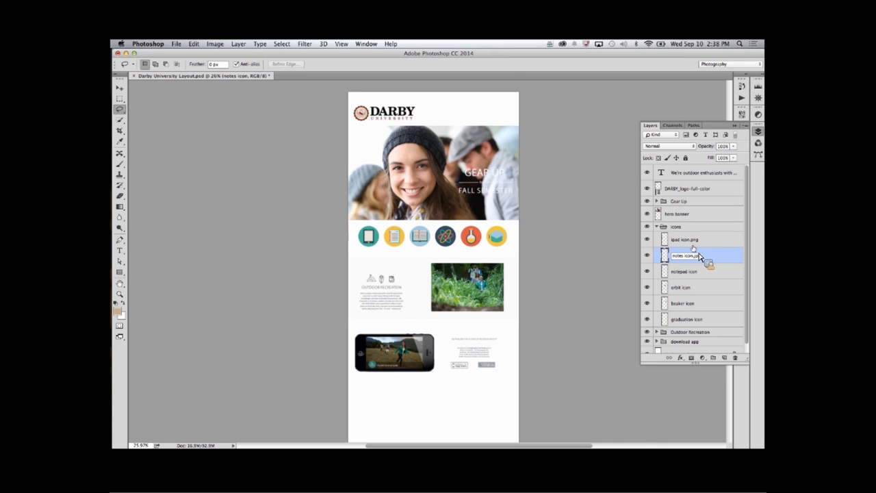
type("g")
double_click(686, 272)
key("Right")
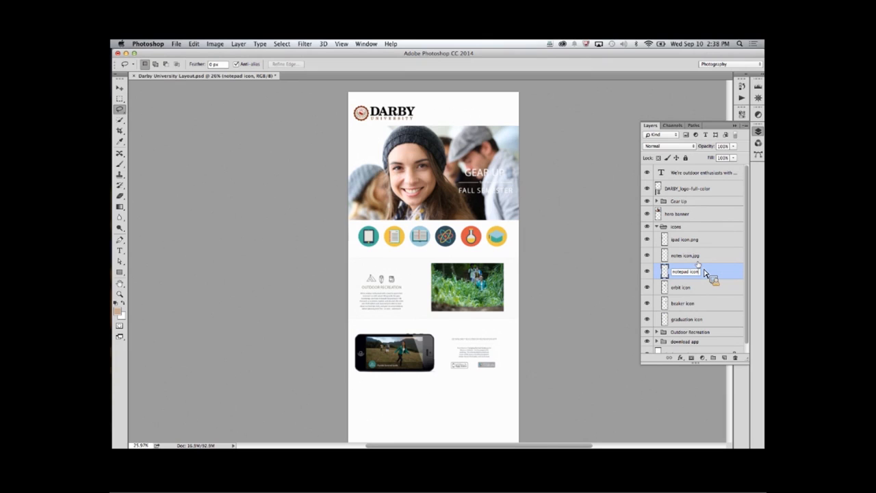
type(".png")
Expand the Outdoor Recreation group and rename its outdoor hiking layer as outdoor hiking.jpeg.
scroll(687, 329, "down", 1)
left_click(656, 329)
scroll(711, 329, "down", 3)
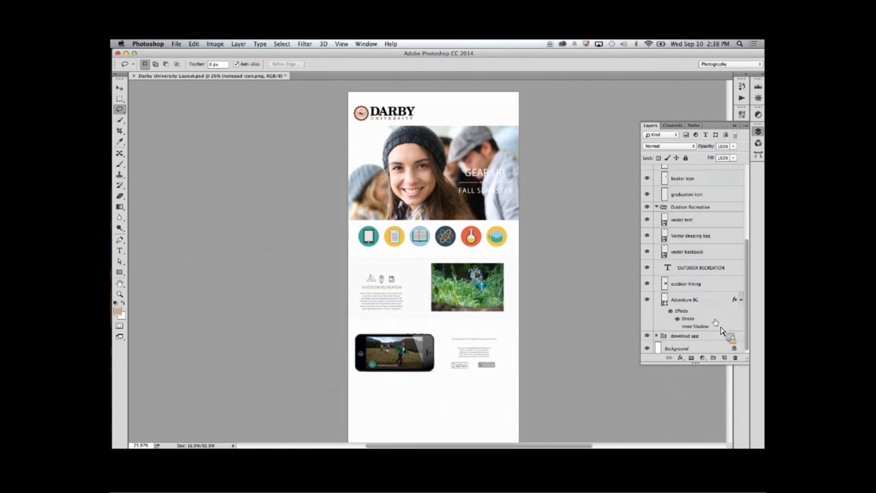
mouse_move(700, 275)
left_mouse_down()
mouse_move(695, 250)
mouse_move(709, 295)
mouse_move(687, 293)
mouse_move(705, 288)
left_mouse_up()
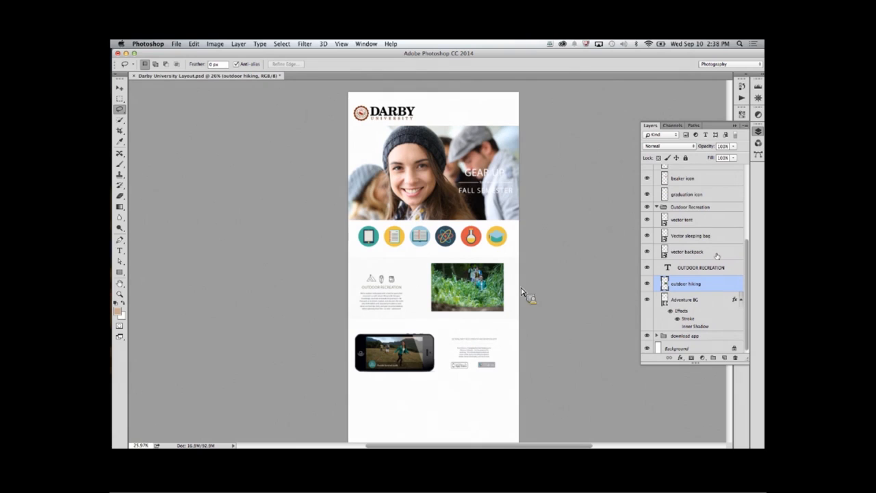
double_click(692, 284)
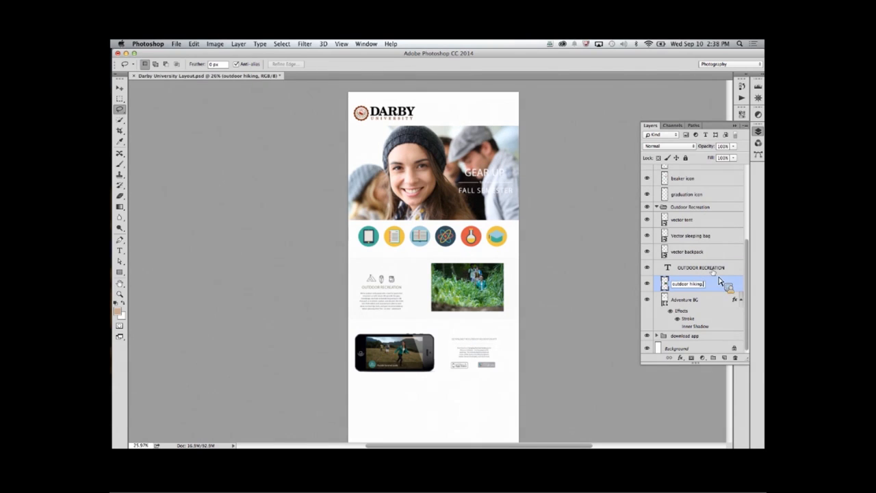
type(".jpeg")
key("Return")
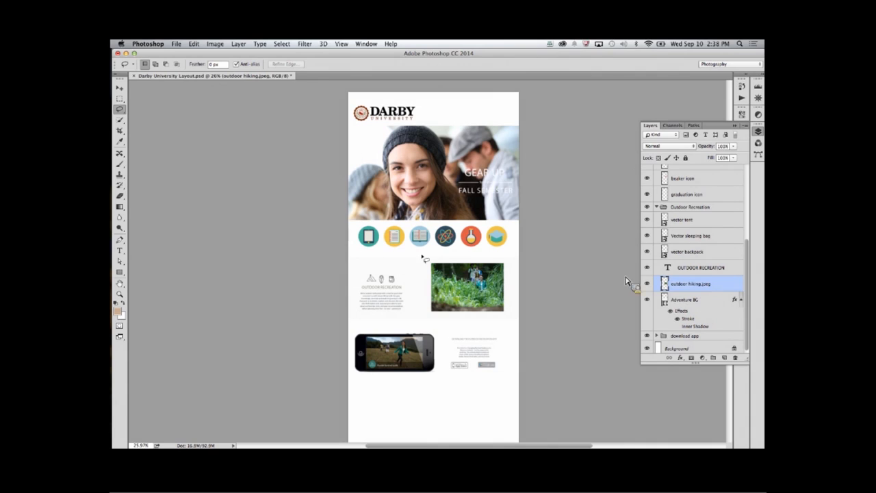
Turn on image asset generation for the Darby University layout.
left_click(176, 44)
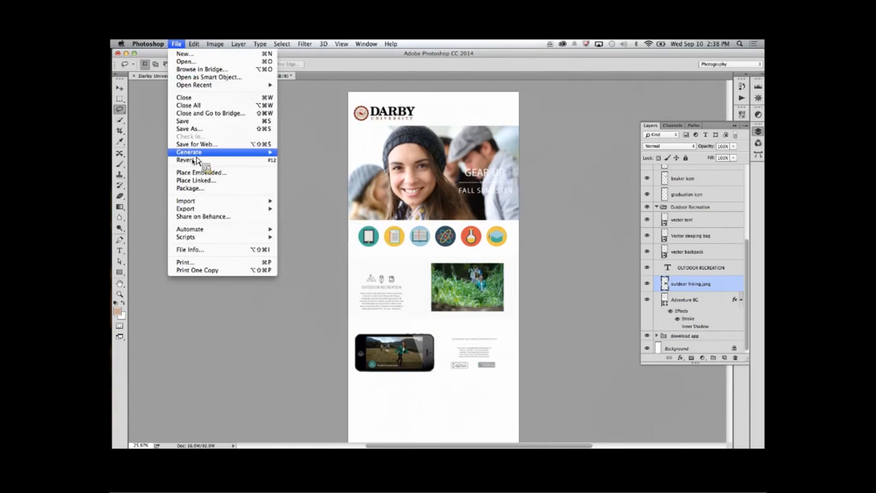
mouse_move(203, 152)
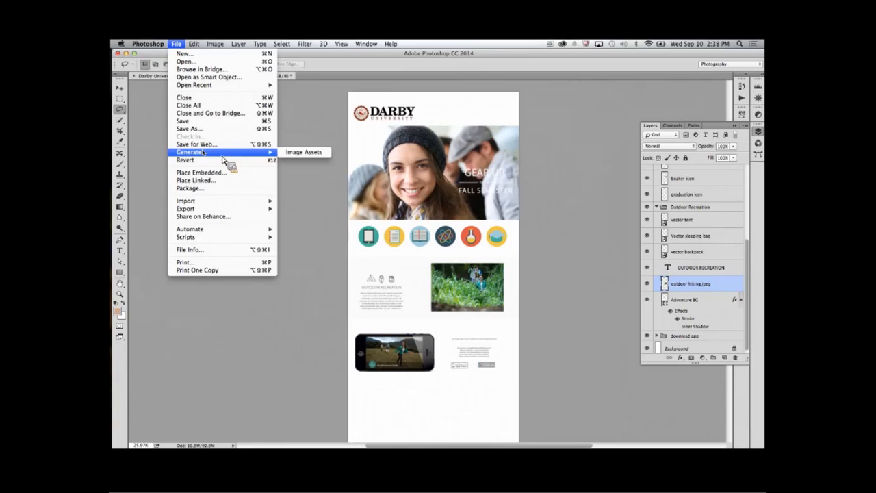
left_click(318, 155)
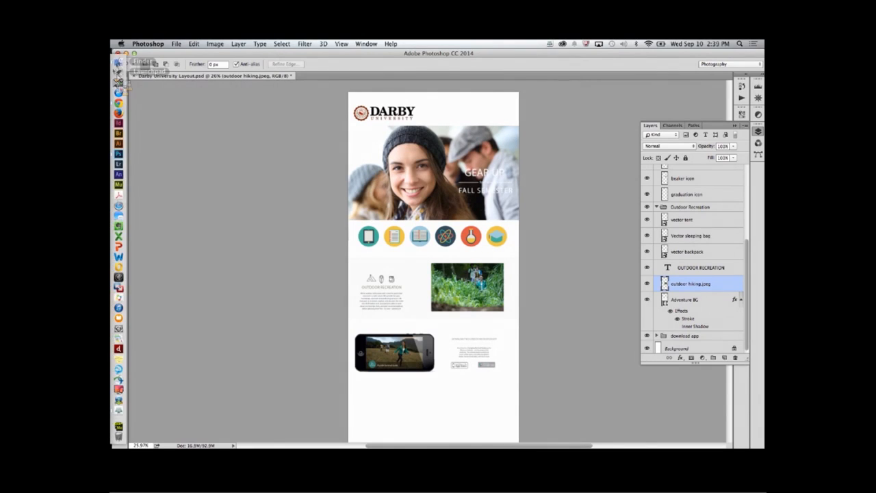
Switch to Finder, examine the files in the Darby University Layout-assets folder, and return to the Photoshop layout.
left_click(119, 62)
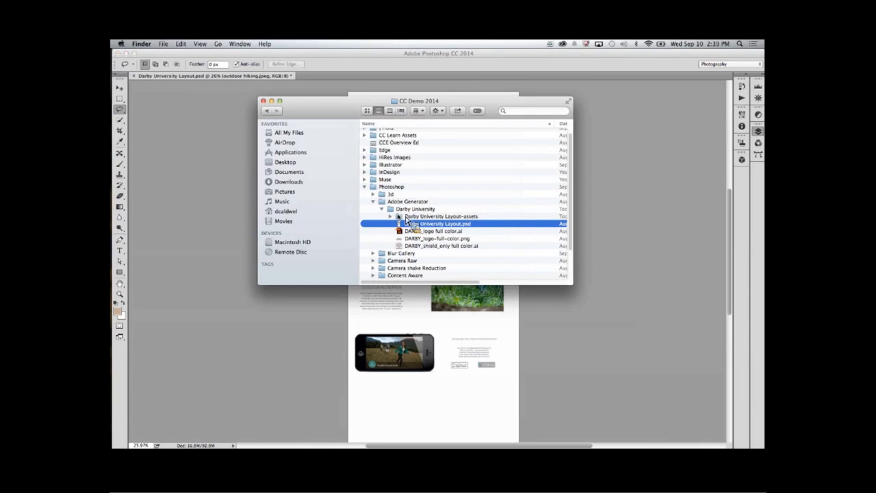
left_click_drag(404, 224, 512, 130)
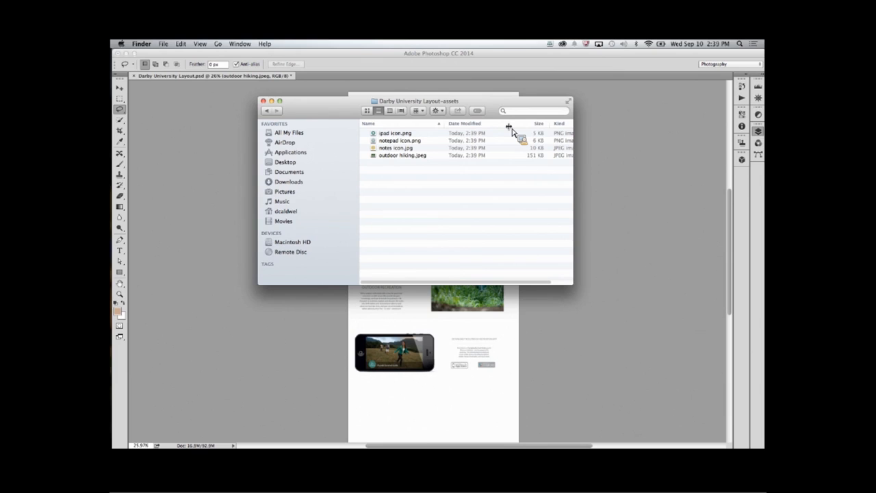
left_click_drag(512, 130, 493, 366)
Rename the notes icon.jpg layer in the icons group as notes icon.jpg, notes.png.
left_click_drag(739, 329, 698, 227)
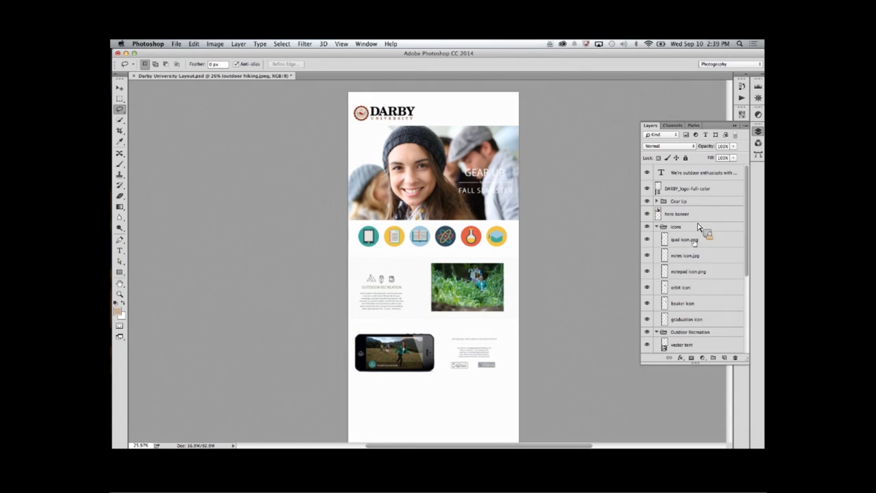
double_click(693, 255)
left_click(701, 256)
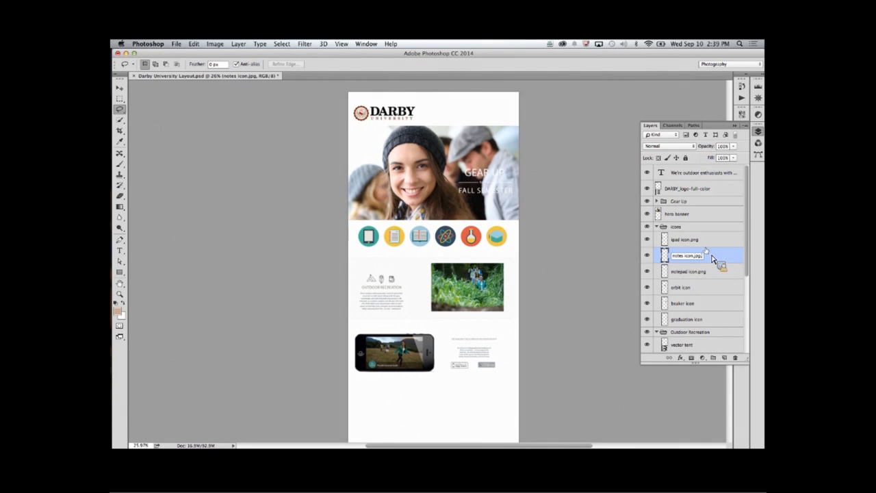
type(", notes.png")
key("Return")
Rename the outdoor hiking.jpeg layer in the Outdoor Recreation group as outdoor hiking.jpeg, 200% hiking.jpeg.
mouse_move(750, 277)
left_mouse_down()
mouse_move(753, 336)
mouse_move(712, 302)
left_mouse_up()
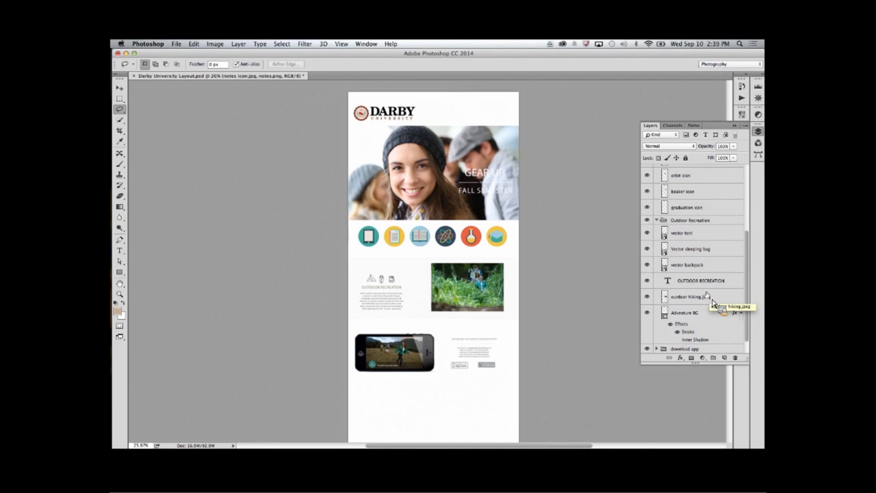
left_click(706, 296)
double_click(712, 297)
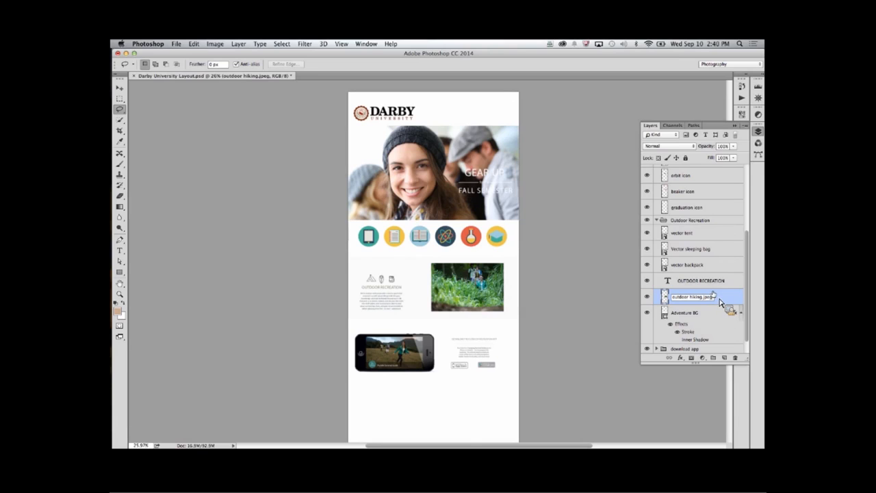
type(", 200% hiking.jpeg")
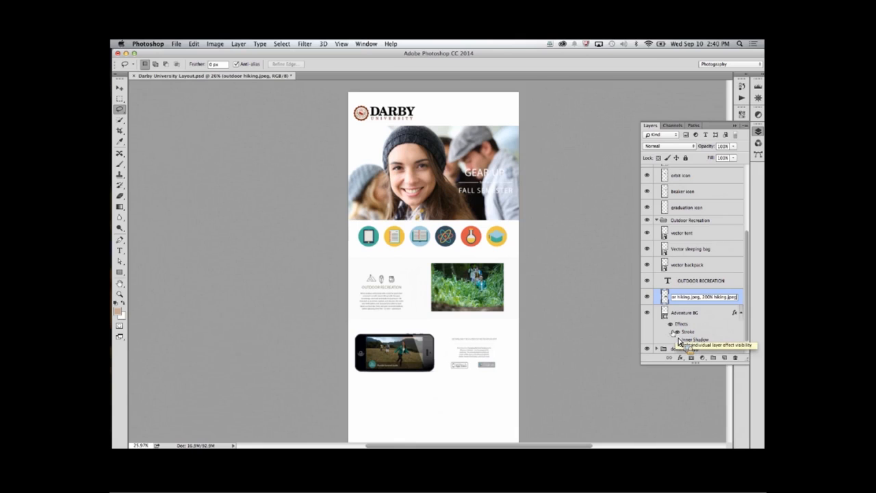
key("Return")
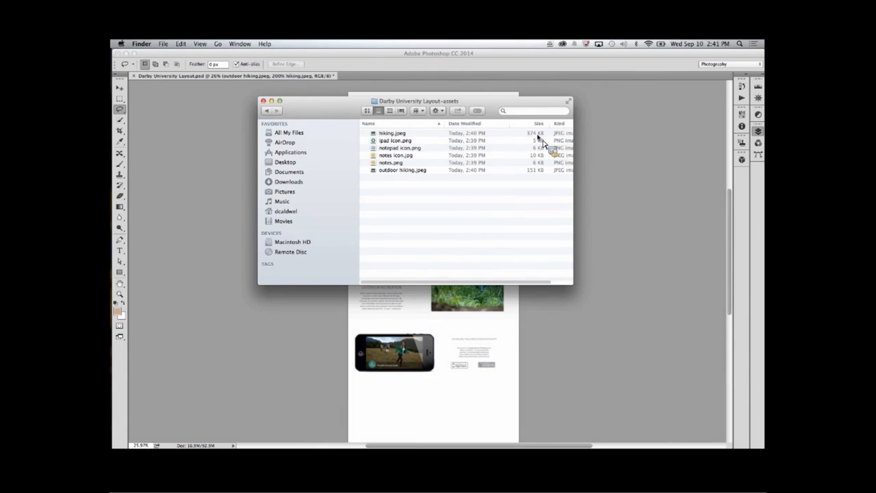
Compare the file sizes of the generated images in the Finder assets folder and return to the Photoshop layout.
mouse_move(542, 143)
left_mouse_down()
mouse_move(609, 55)
mouse_move(468, 365)
mouse_move(427, 173)
mouse_move(531, 129)
mouse_move(527, 139)
mouse_move(548, 138)
left_mouse_up()
left_click_drag(549, 136, 521, 177)
left_click_drag(521, 177, 133, 196)
left_click(276, 336)
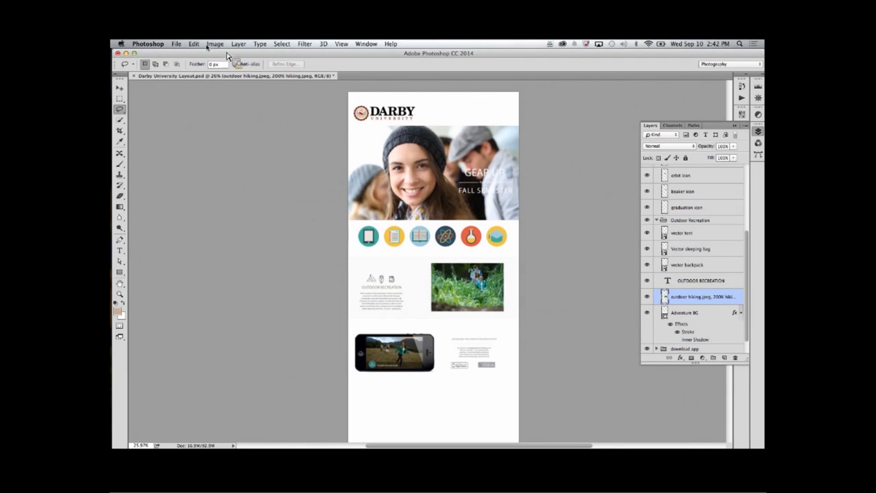
Open the Image Size settings and review the Fit To presets, keeping Original Size.
left_click(176, 44)
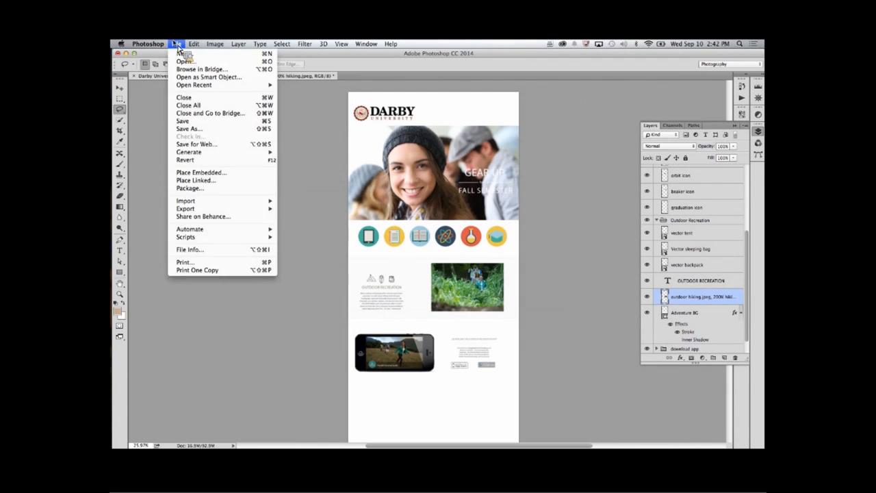
mouse_move(230, 43)
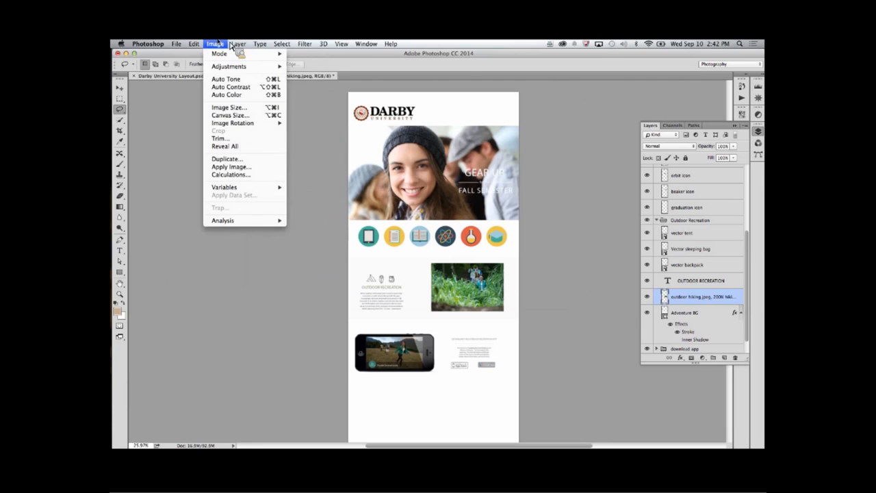
left_click(226, 108)
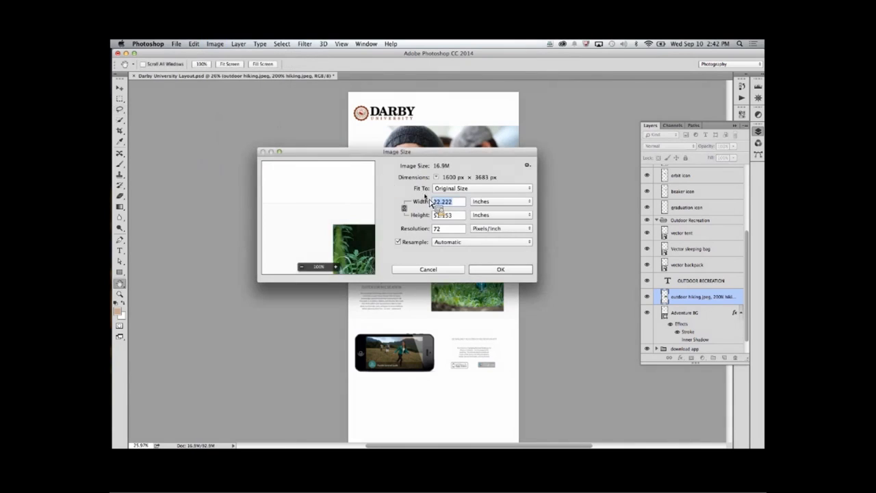
left_click(464, 188)
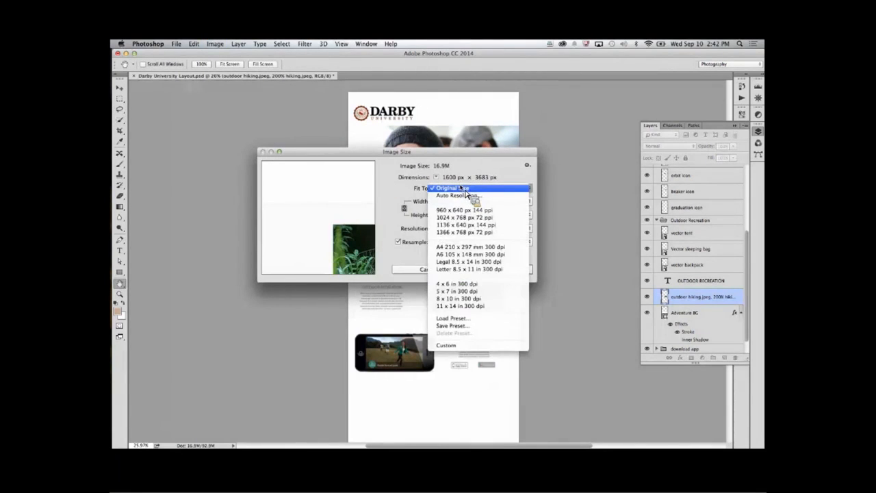
left_click(465, 191)
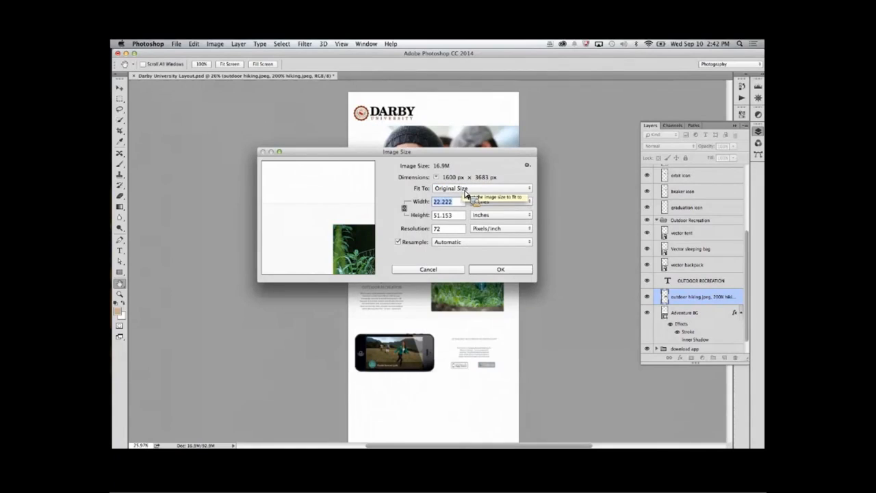
Set the image resolution to 300 pixels/inch and review the resampling methods, keeping Automatic.
left_click(452, 230)
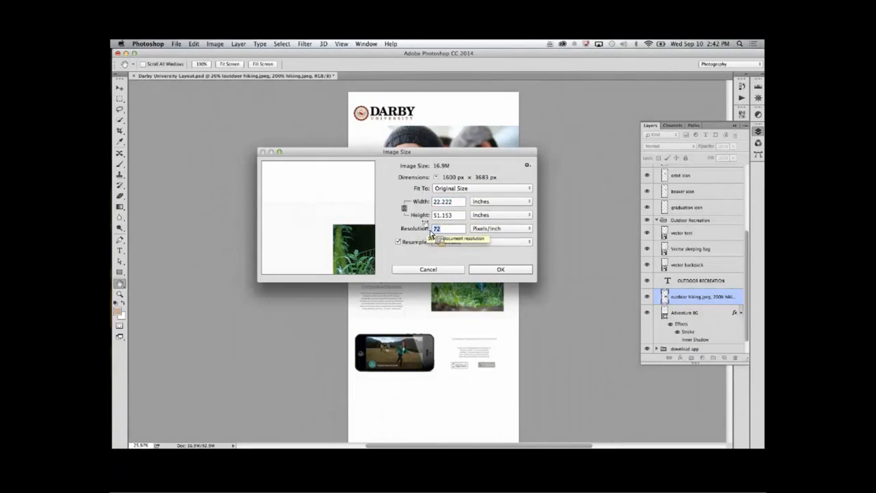
type("300")
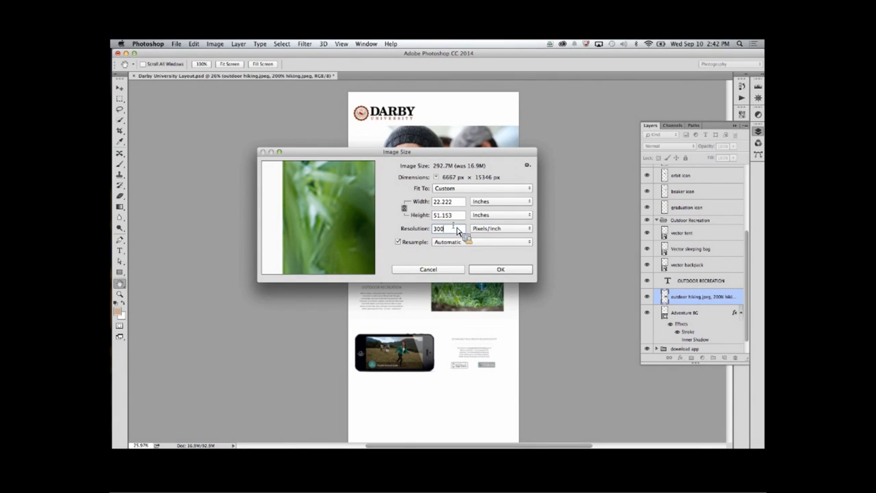
left_click_drag(465, 234, 436, 236)
left_click(448, 242)
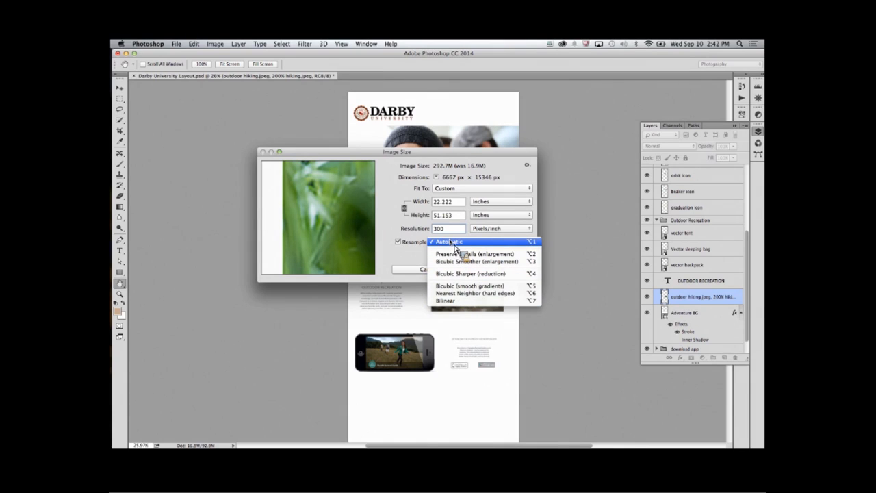
left_click(455, 243)
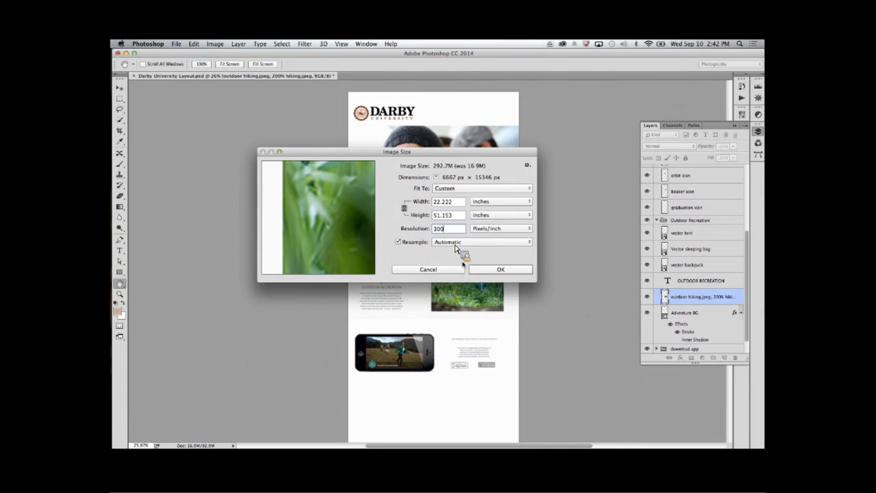